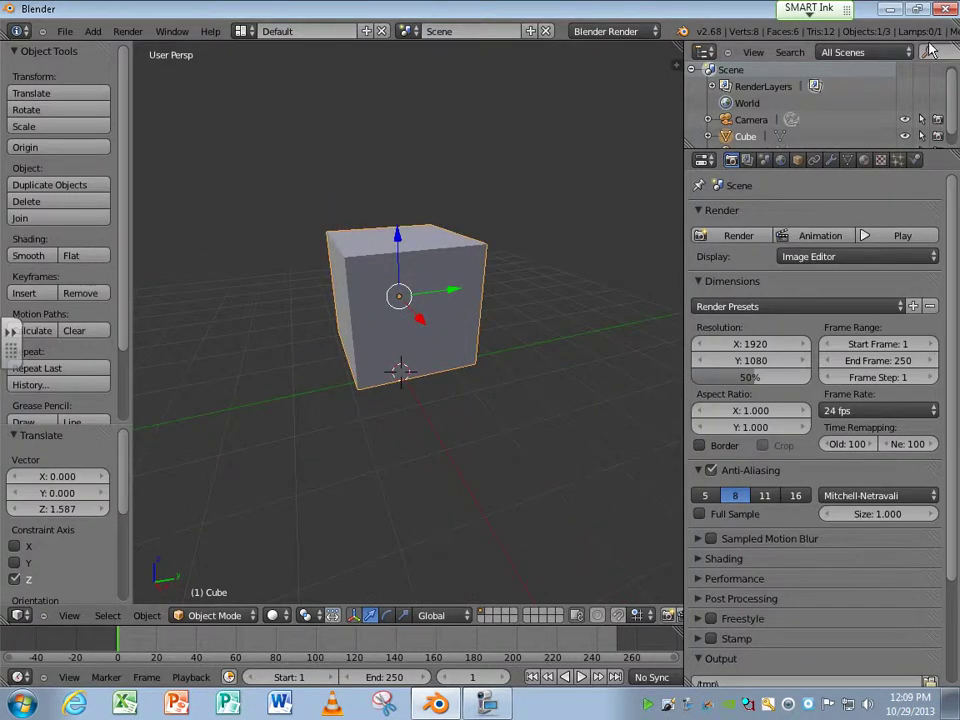
Show the cube's modifier settings and review the available modifier types.
{"action": "left_click", "coordinate": [830, 166]}
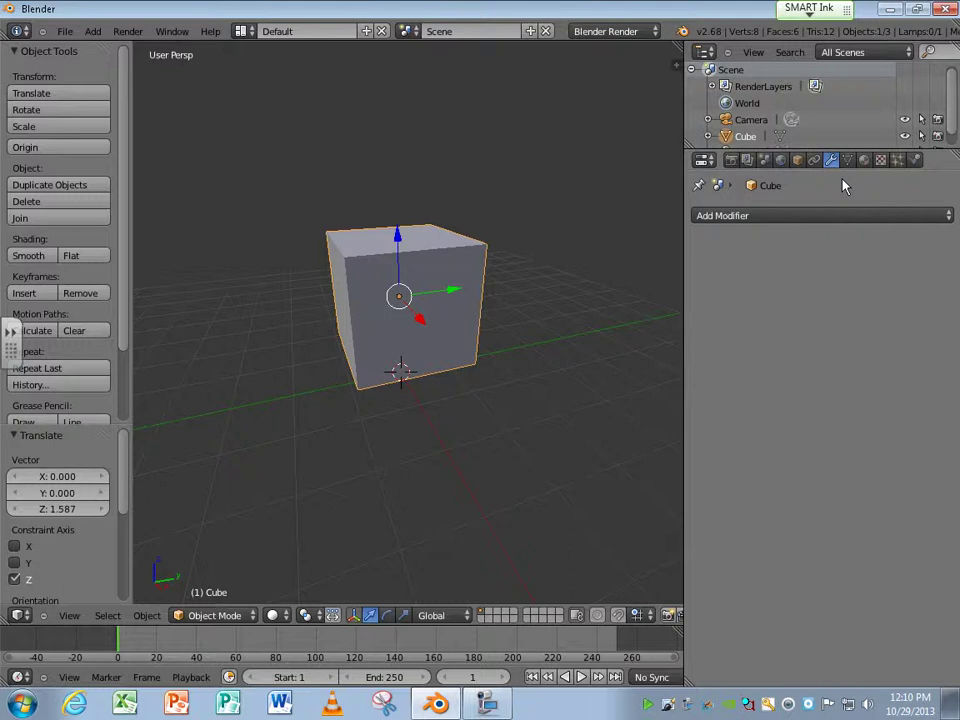
{"action": "left_click", "coordinate": [948, 215]}
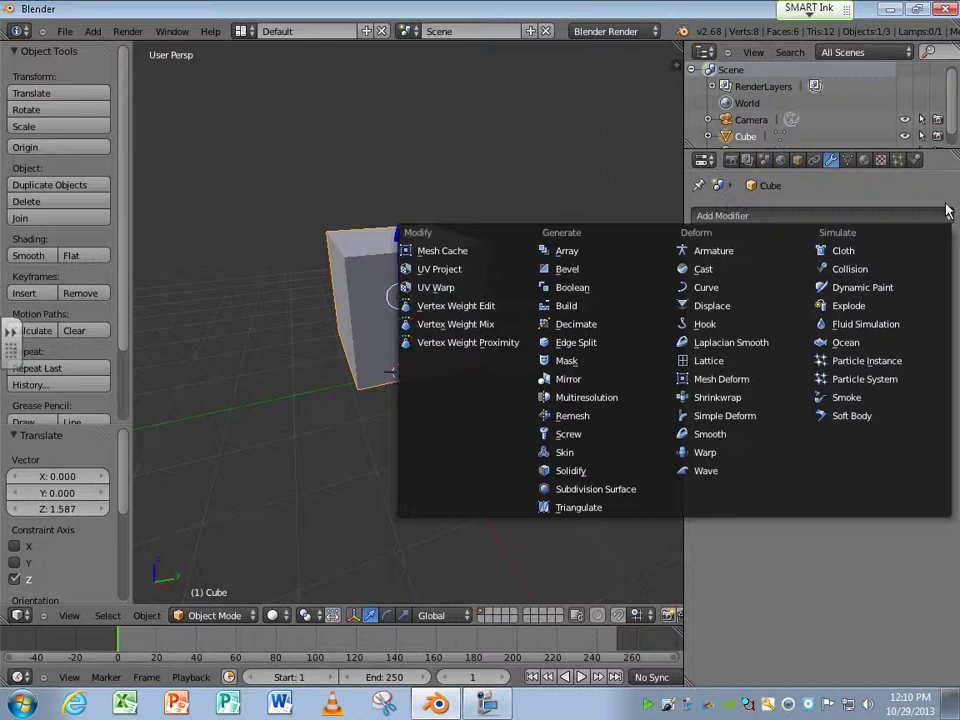
{"action": "left_click", "coordinate": [949, 216]}
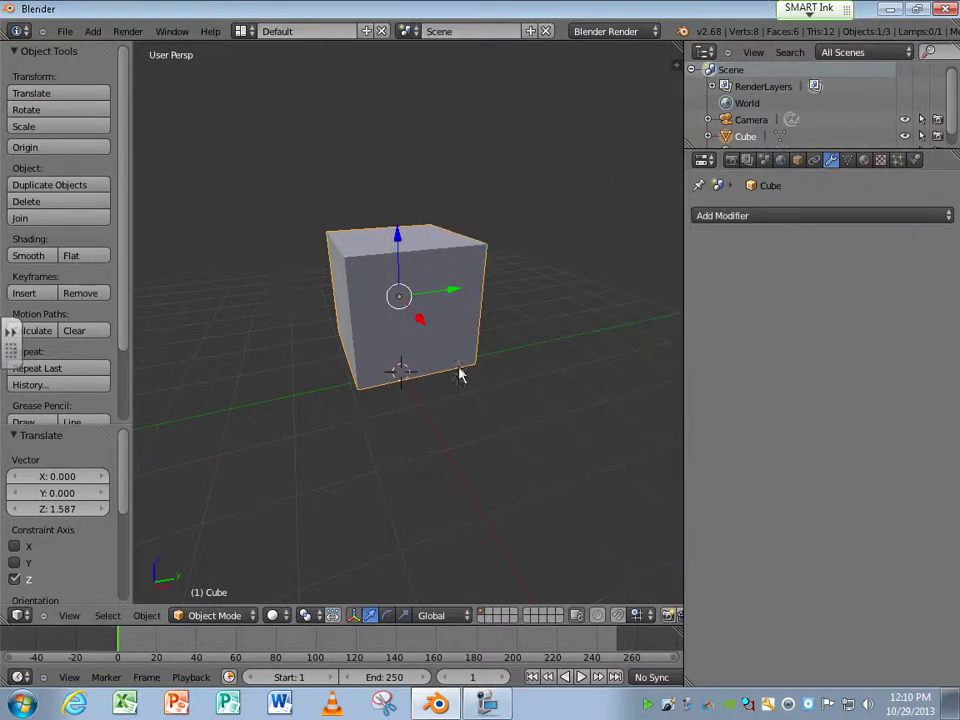
{"action": "middle_click_drag", "start_coordinate": [461, 375], "coordinate": [341, 305]}
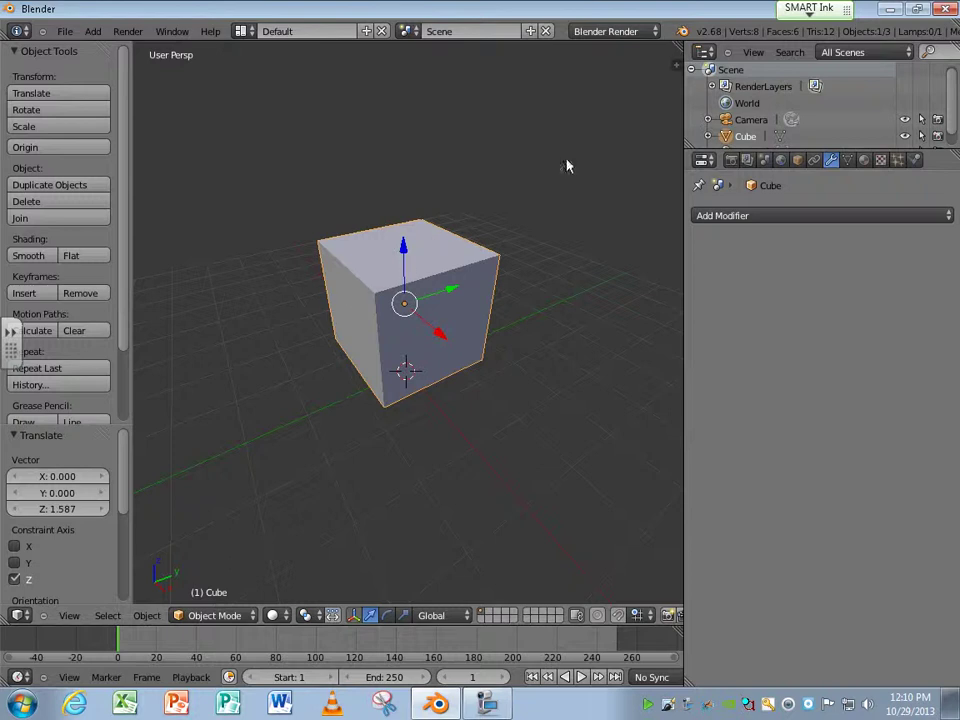
Add a Subdivision Surface modifier to the cube and set its viewport subdivisions to 3.
{"action": "left_click", "coordinate": [866, 216]}
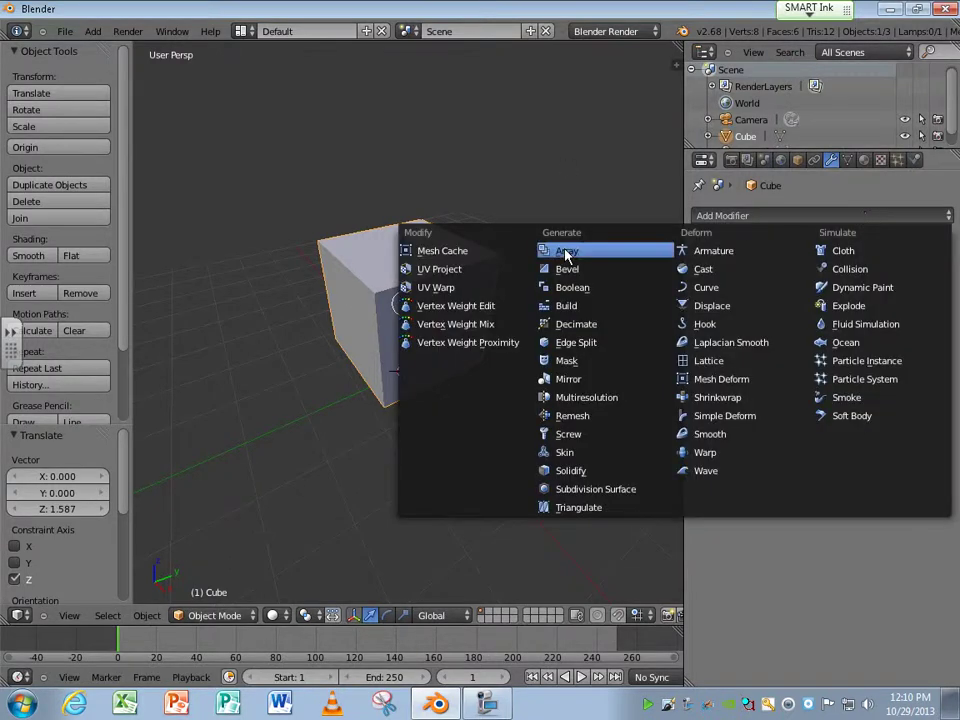
{"action": "left_click", "coordinate": [620, 490]}
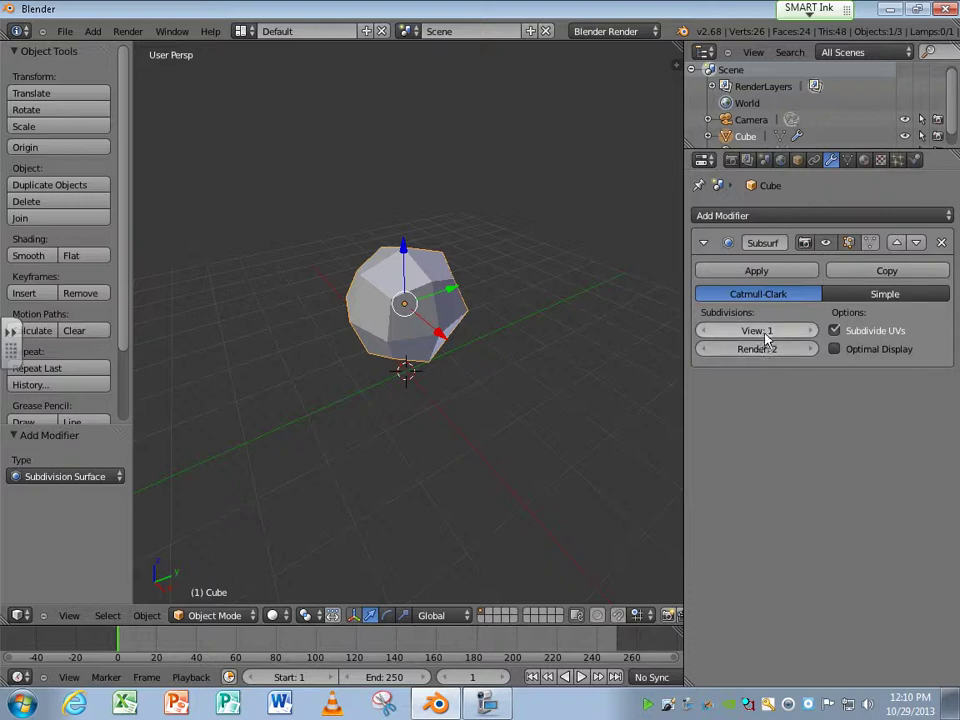
{"action": "left_click", "coordinate": [812, 331]}
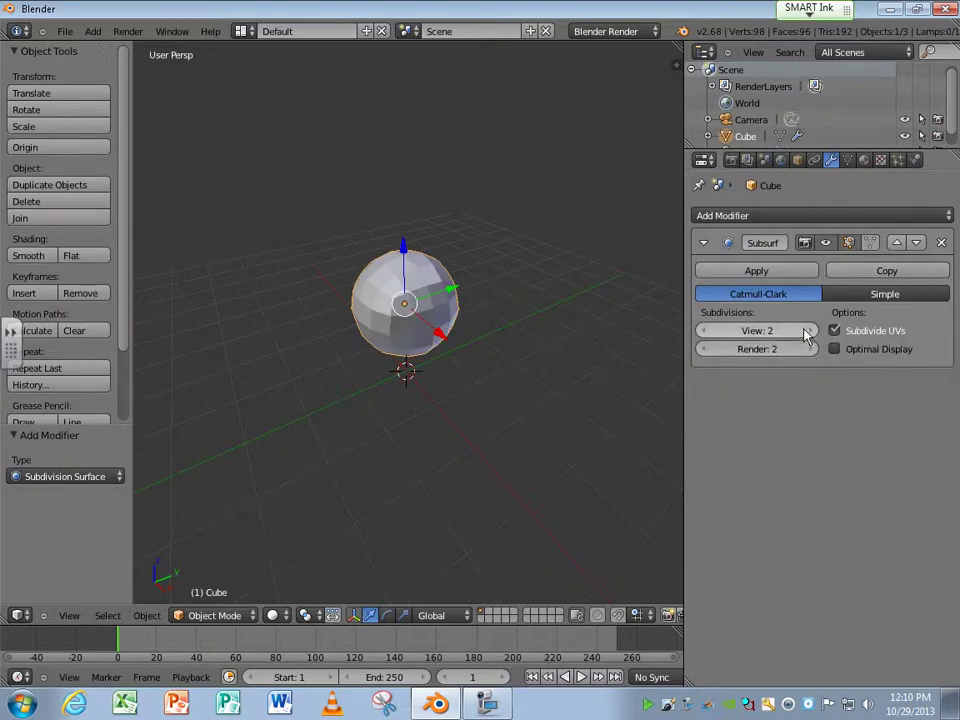
{"action": "left_click", "coordinate": [806, 332]}
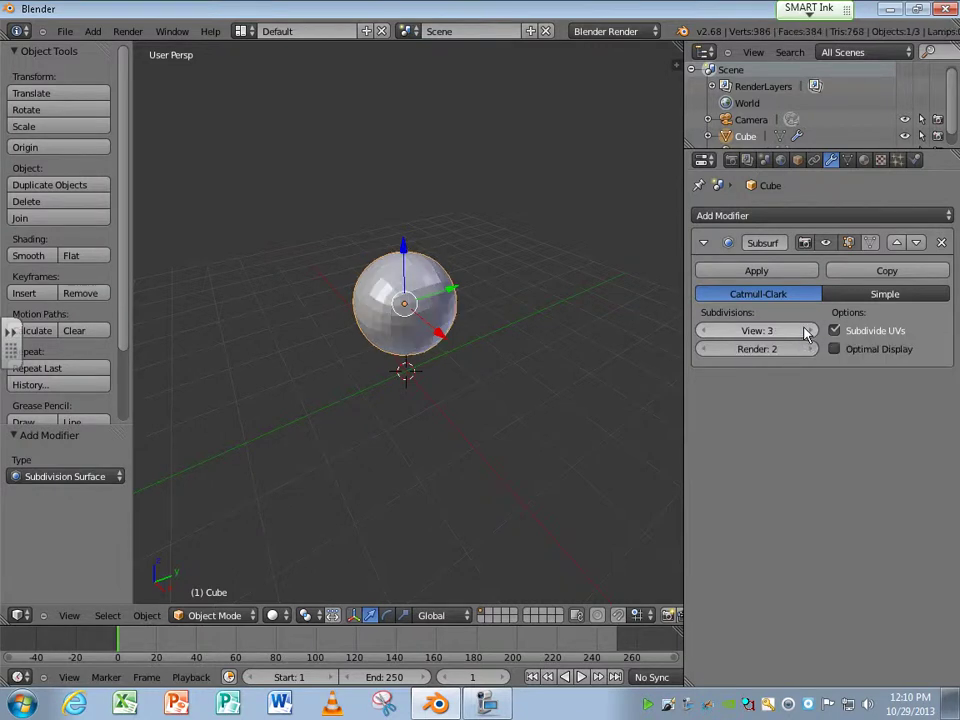
{"action": "left_click", "coordinate": [806, 332]}
{"action": "left_click", "coordinate": [806, 332]}
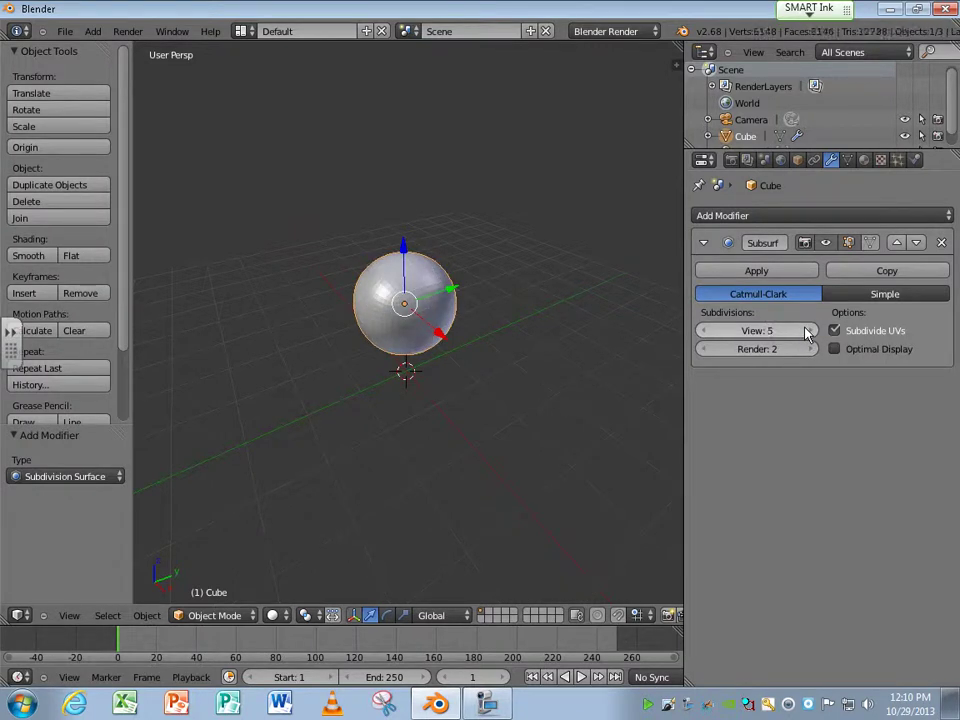
{"action": "left_click", "coordinate": [706, 333]}
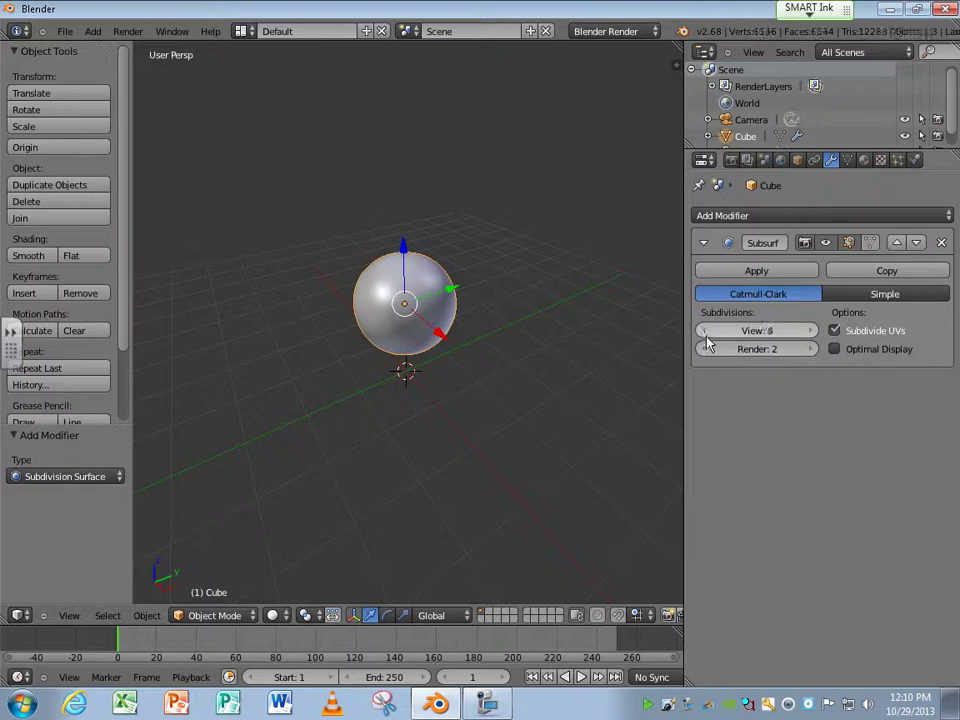
{"action": "left_click", "coordinate": [706, 333]}
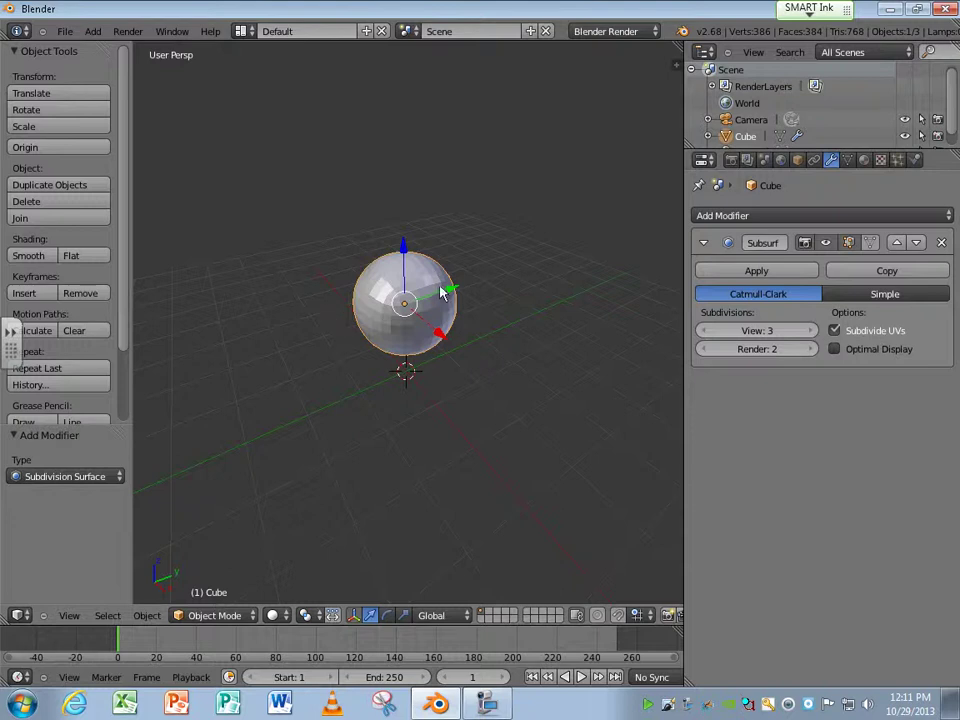
Apply the Subdivision Surface modifier, inspect the cube's mesh in Edit Mode, and undo back to the plain cube.
{"action": "key", "text": "Tab"}
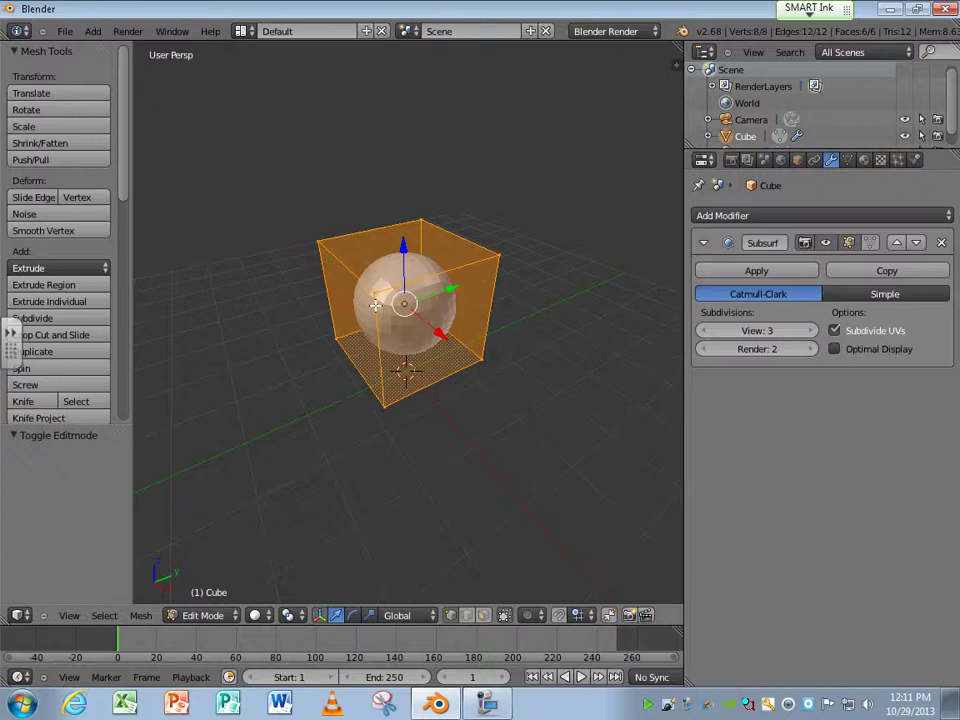
{"action": "key", "text": "Tab"}
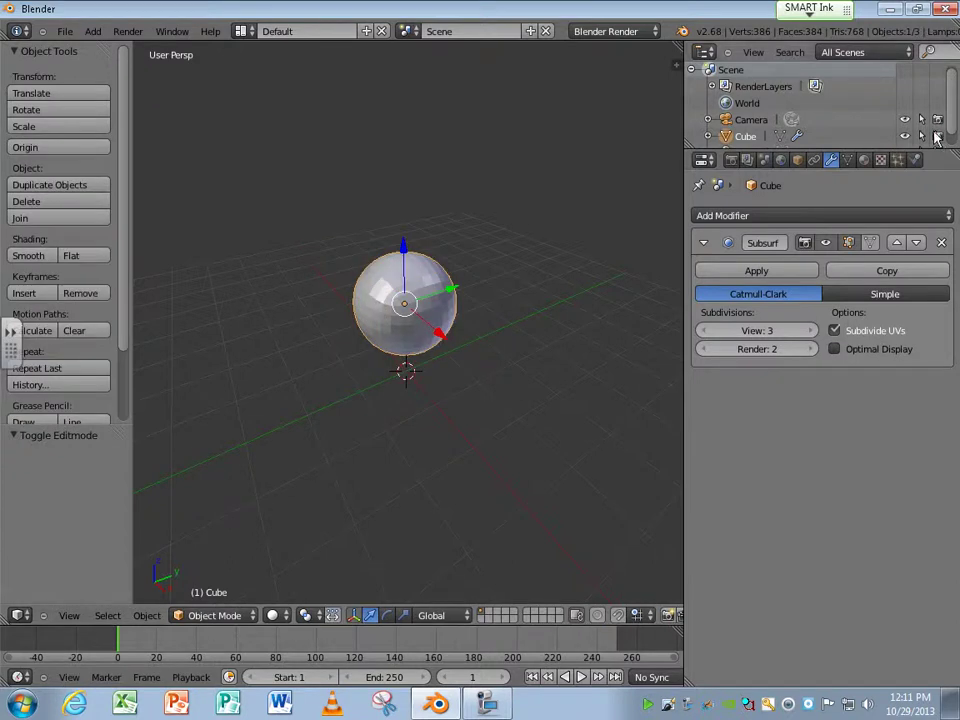
{"action": "left_click", "coordinate": [757, 271]}
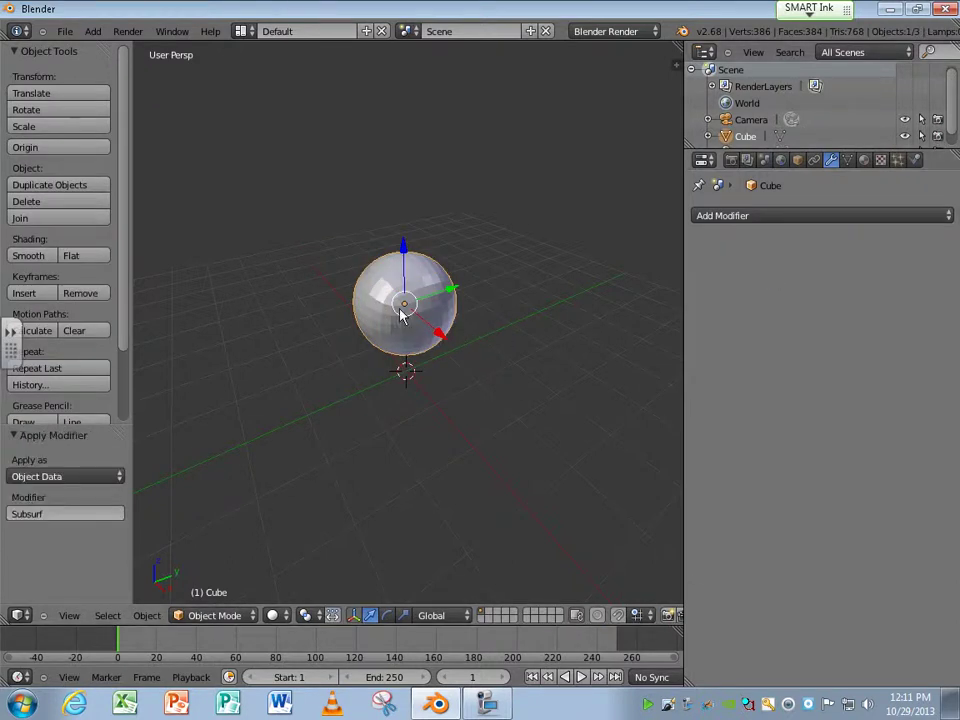
{"action": "key", "text": "Tab"}
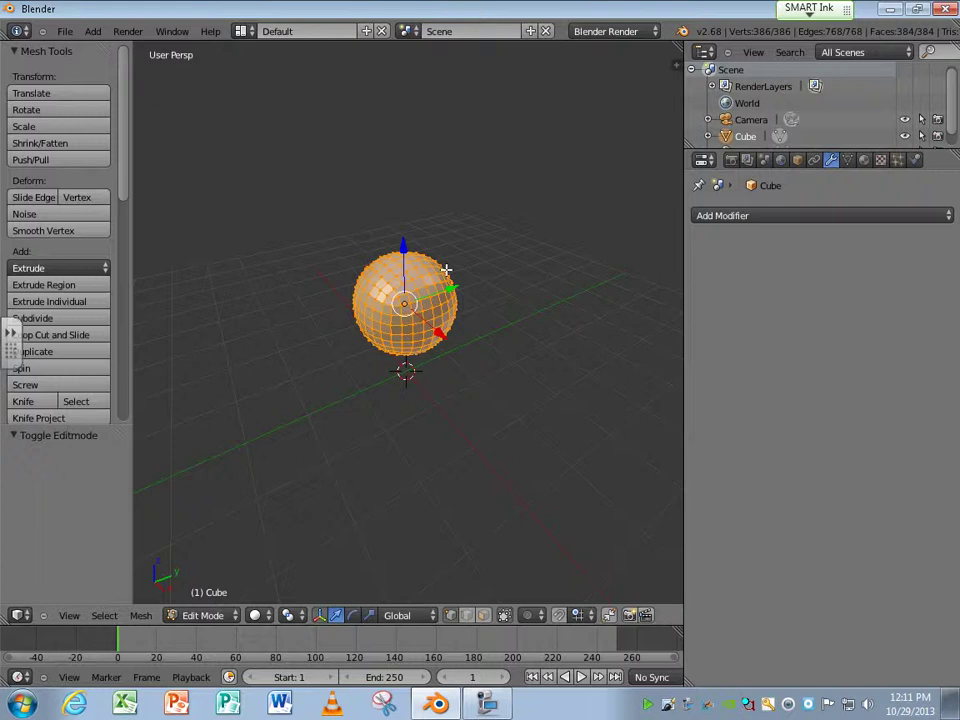
{"action": "key", "text": "ctrl+z"}
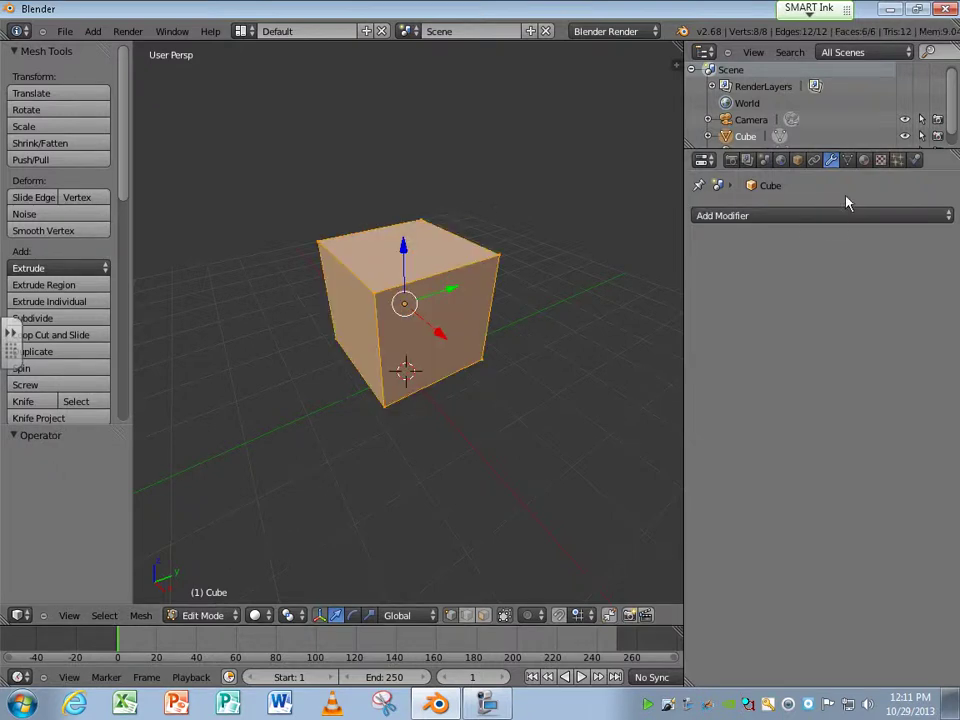
Add a Subdivision Surface modifier to the cube with both View and Render subdivisions set to 3.
{"action": "left_click", "coordinate": [814, 214]}
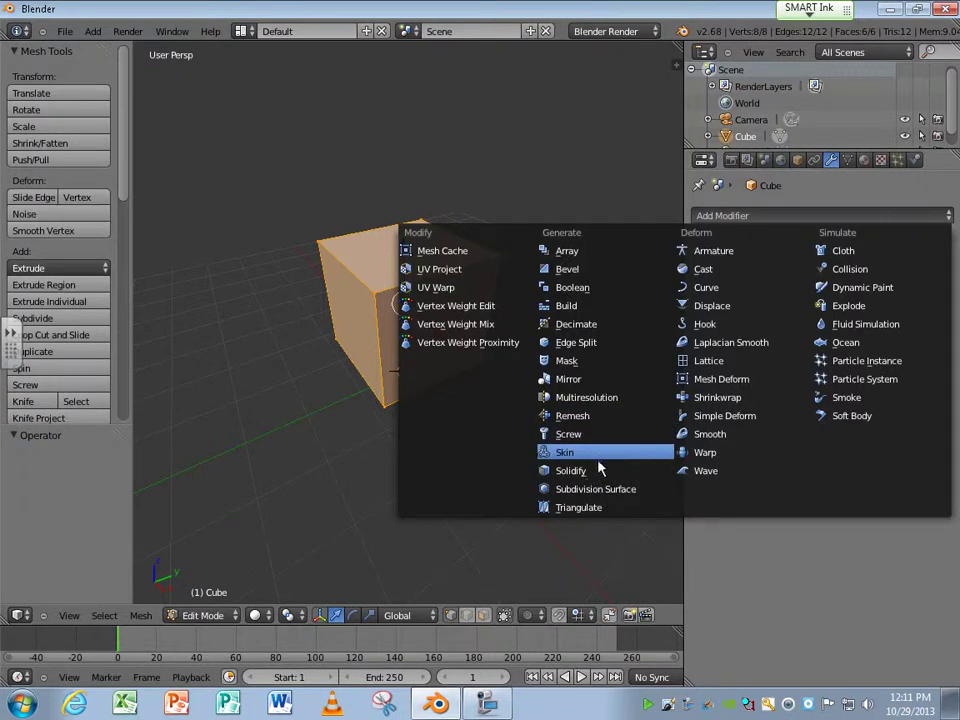
{"action": "left_click", "coordinate": [575, 489]}
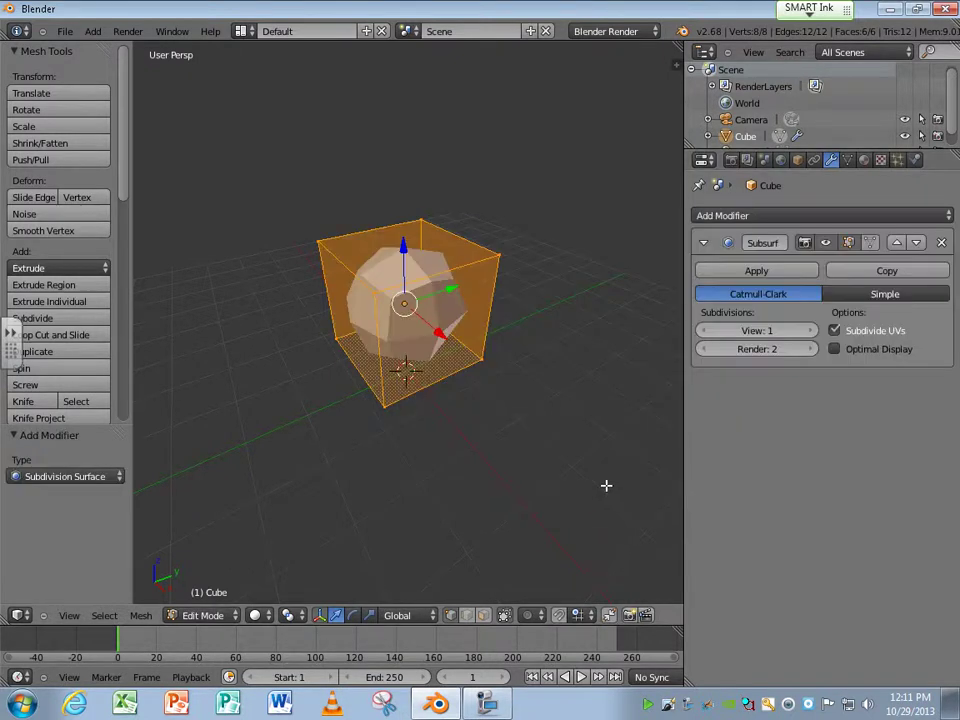
{"action": "left_click", "coordinate": [810, 330]}
{"action": "left_click", "coordinate": [810, 330]}
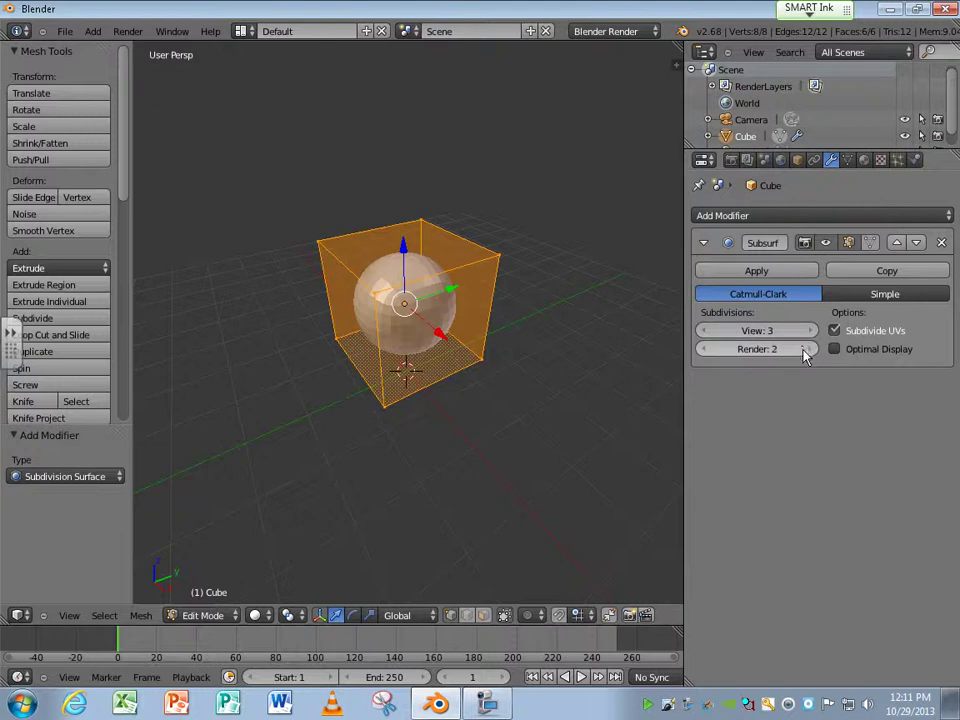
{"action": "left_click", "coordinate": [808, 349]}
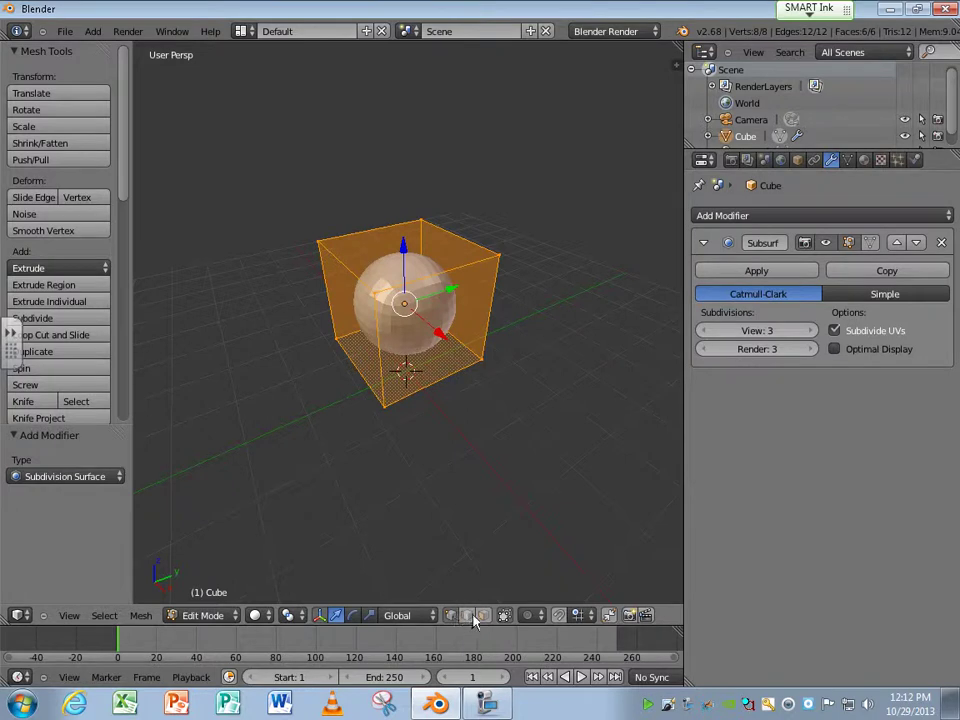
Select only the cube's top edge on the +X side and apply an Edge Crease with a factor of 1.000.
{"action": "key", "text": "a"}
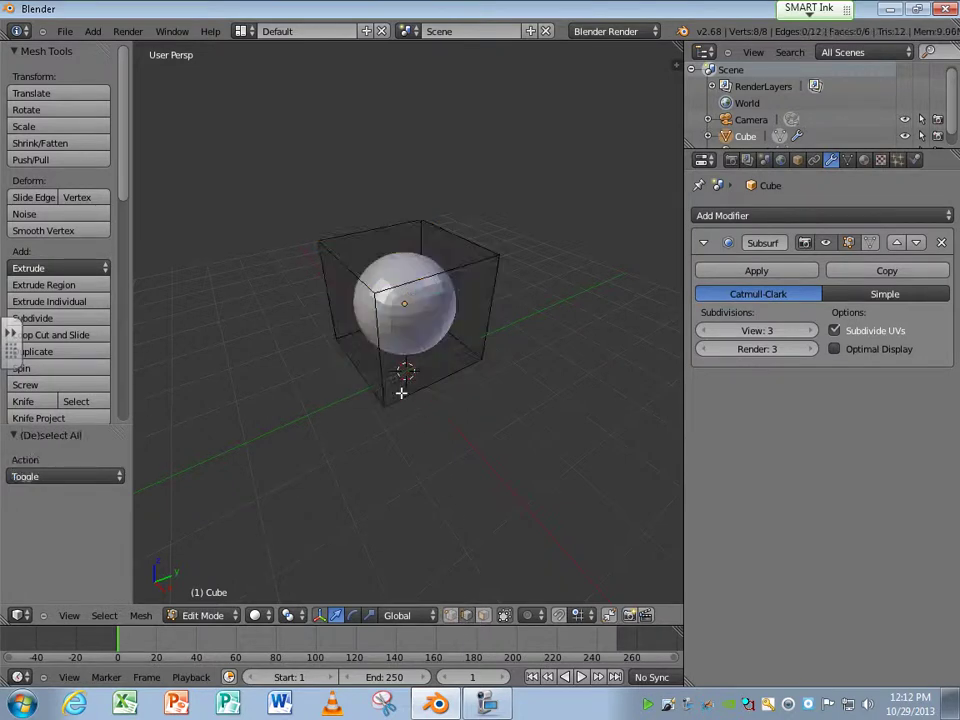
{"action": "right_click", "coordinate": [443, 272]}
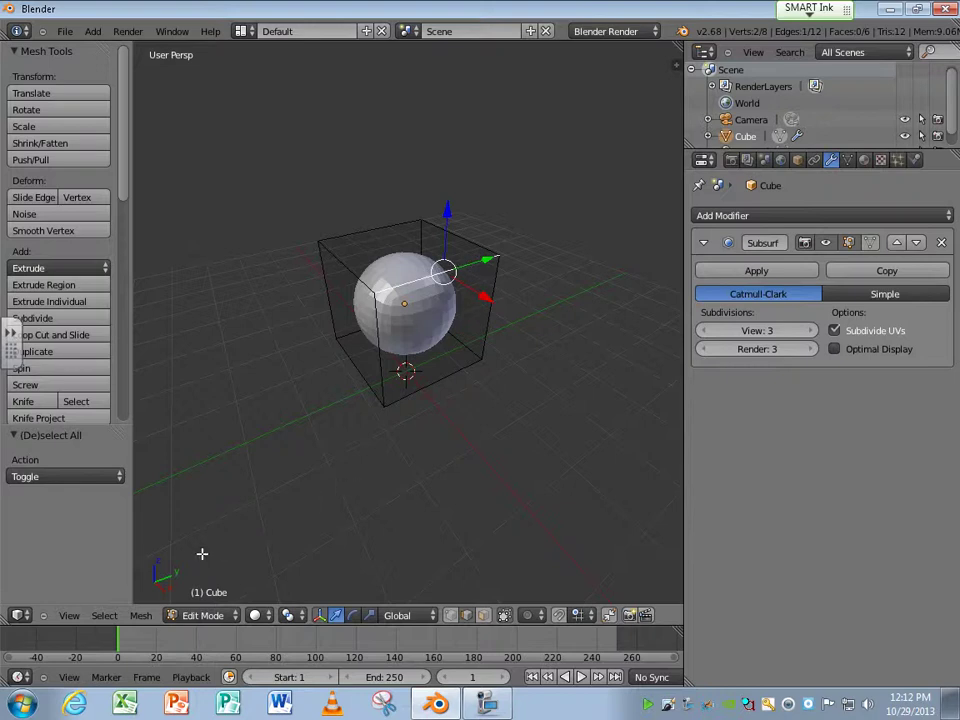
{"action": "left_click", "coordinate": [141, 615]}
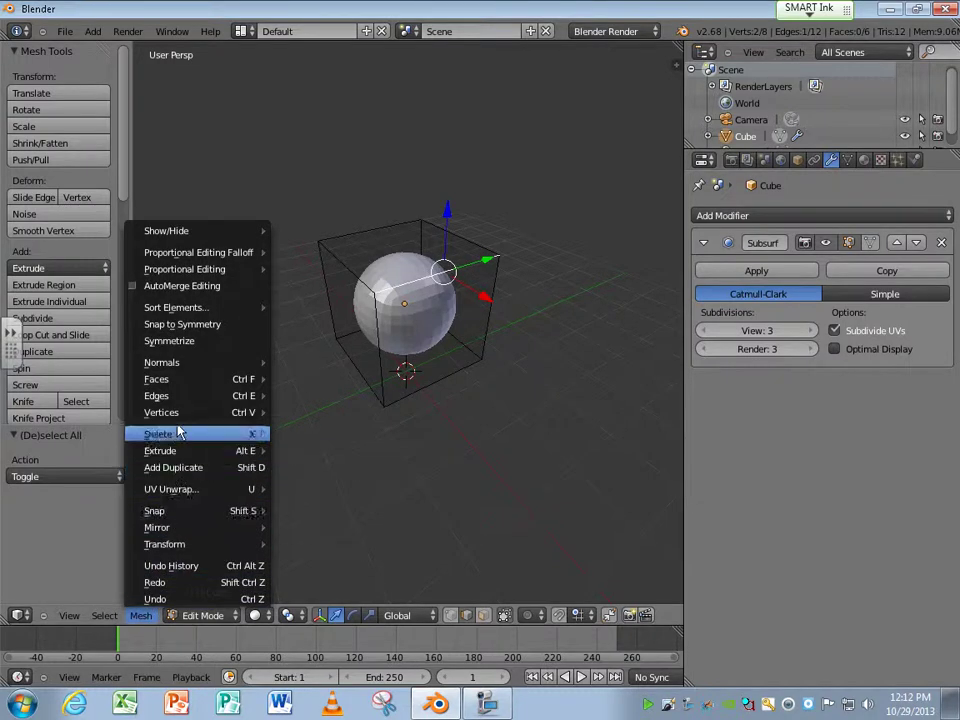
{"action": "mouse_move", "coordinate": [184, 401]}
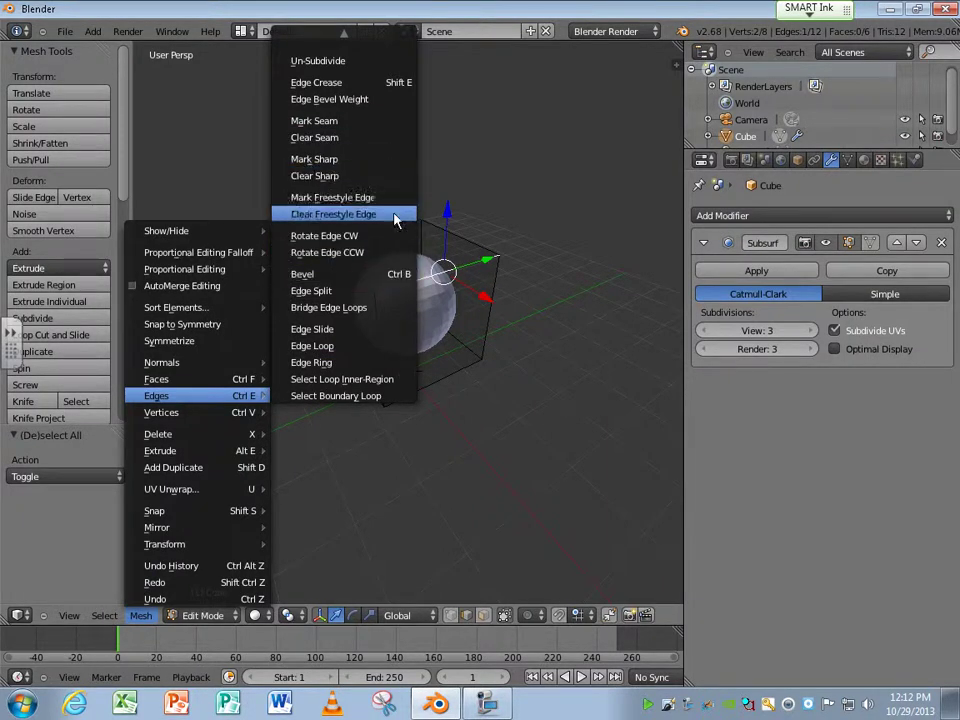
{"action": "left_click", "coordinate": [404, 86]}
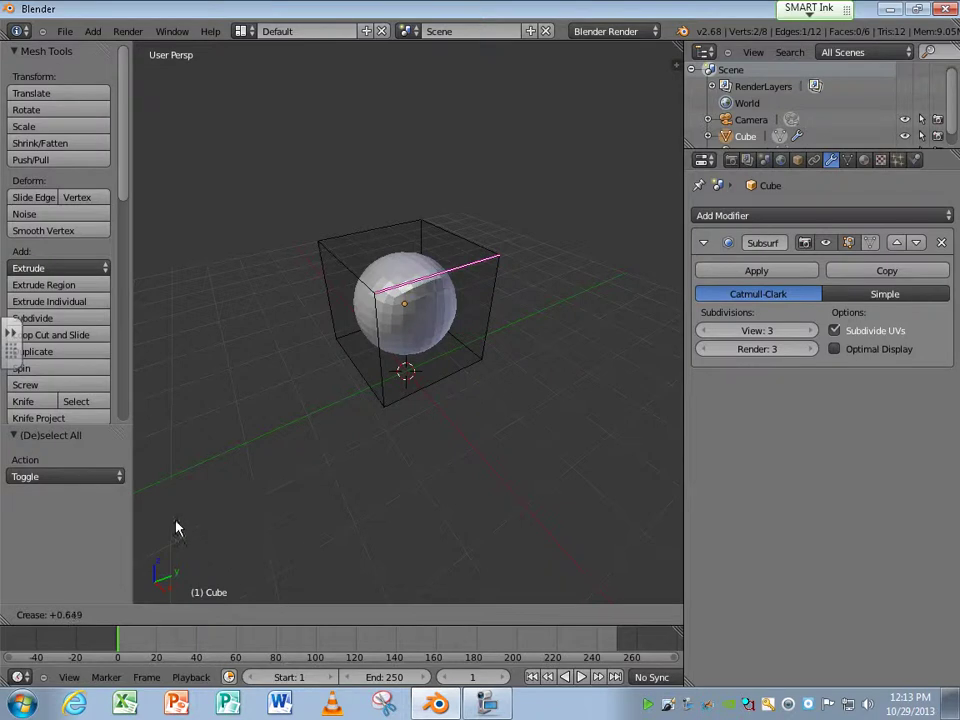
{"action": "left_click", "coordinate": [86, 545]}
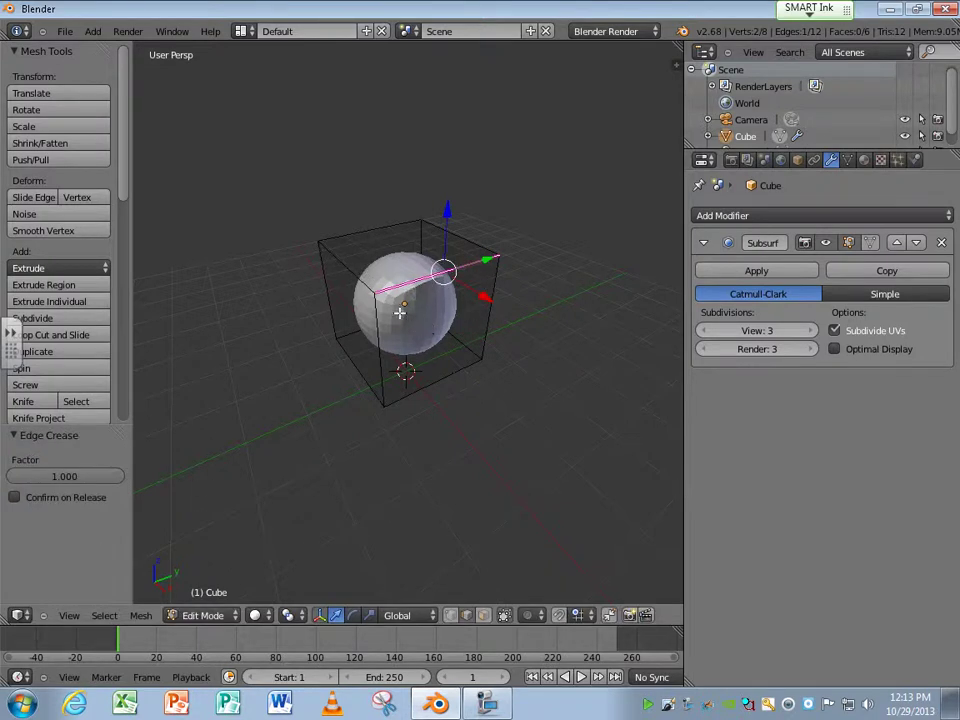
Crease the adjacent top edge on the cube's -Y side fully, with a factor of 1.000.
{"action": "scroll", "coordinate": [399, 313], "scroll_direction": "up", "scroll_amount": 4}
{"action": "middle_click_drag", "start_coordinate": [418, 317], "coordinate": [240, 307]}
{"action": "middle_click_drag", "start_coordinate": [276, 308], "coordinate": [459, 330]}
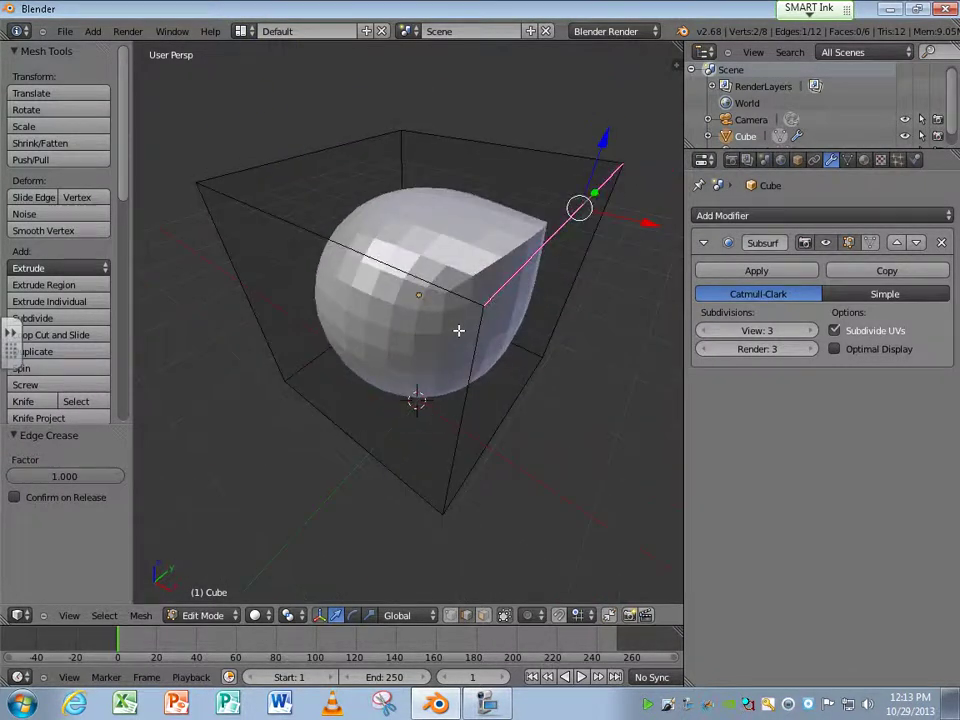
{"action": "right_click", "coordinate": [406, 276]}
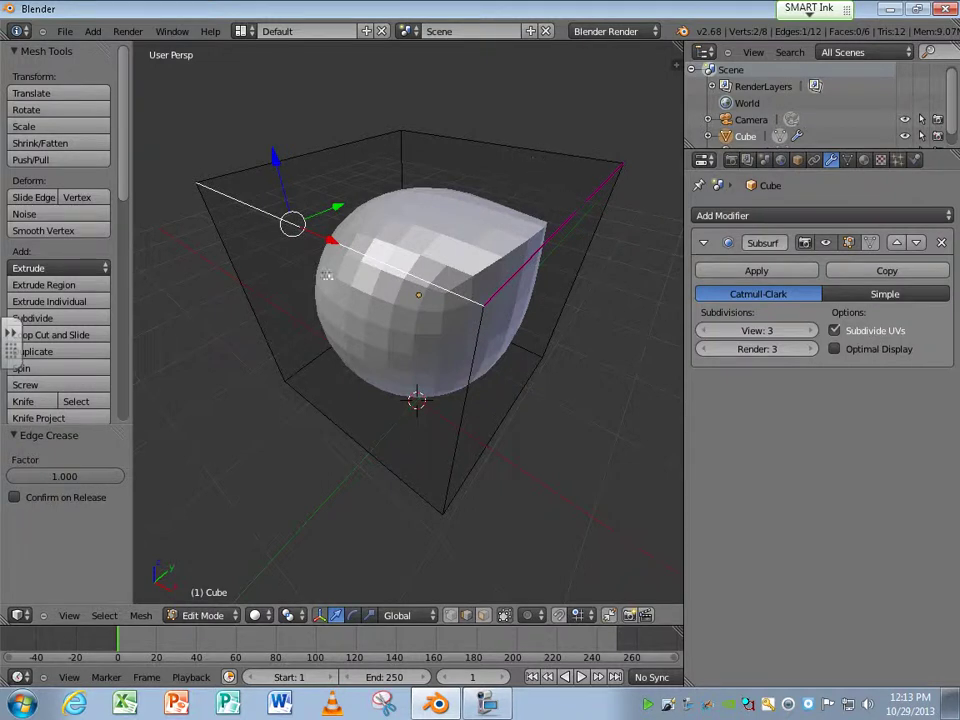
{"action": "key", "text": "shift+e"}
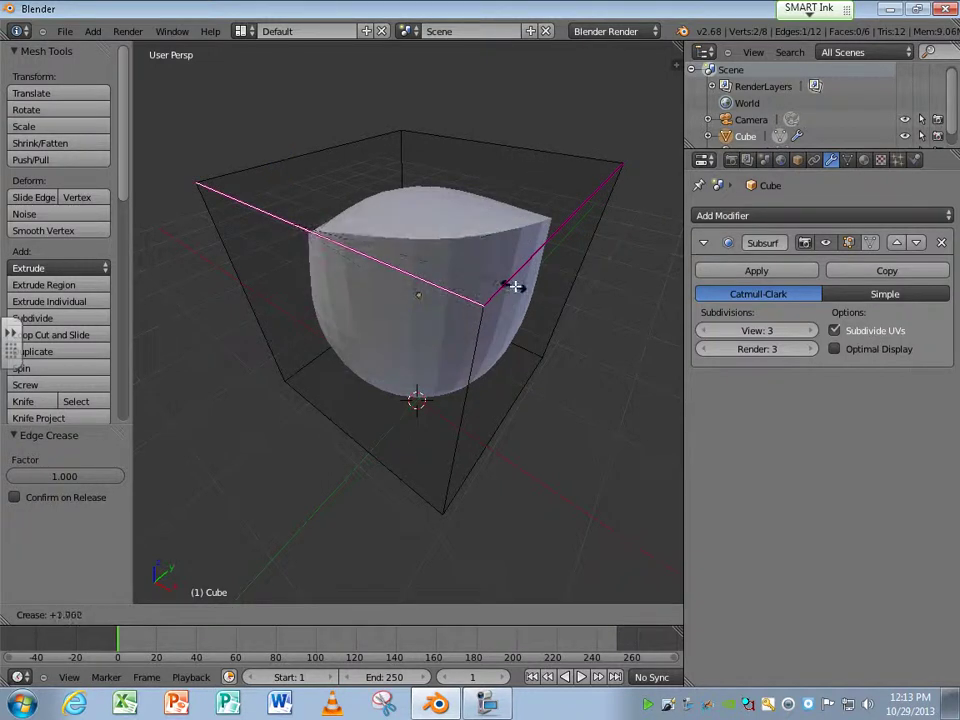
{"action": "left_click", "coordinate": [471, 285]}
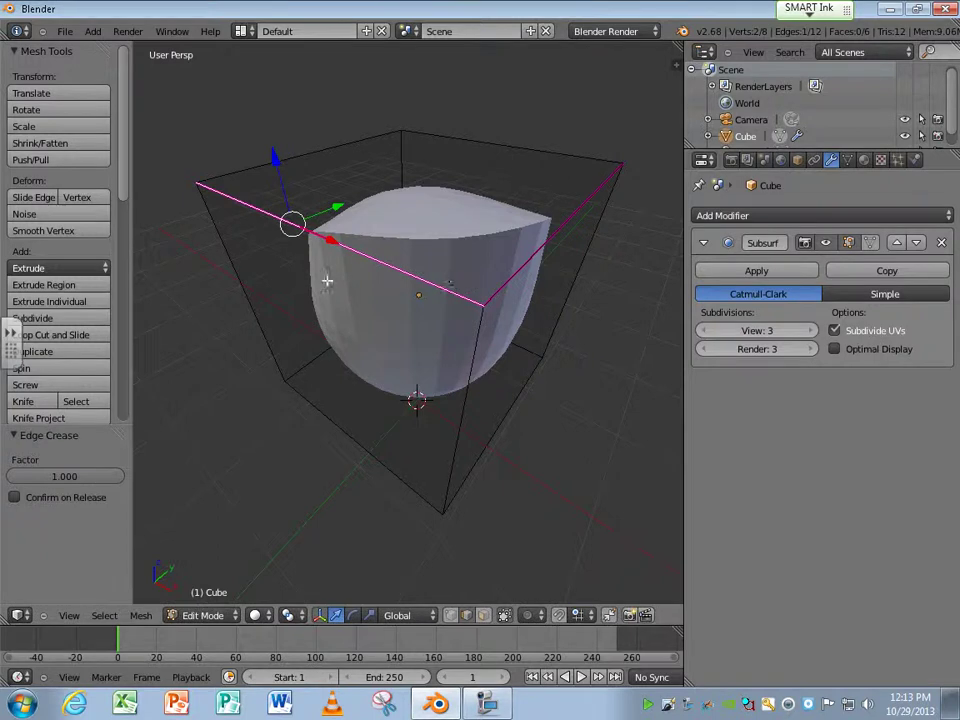
Select the two remaining uncreased top edges of the cube together and crease them partially, by about 0.59.
{"action": "middle_click_drag", "start_coordinate": [270, 272], "coordinate": [546, 298]}
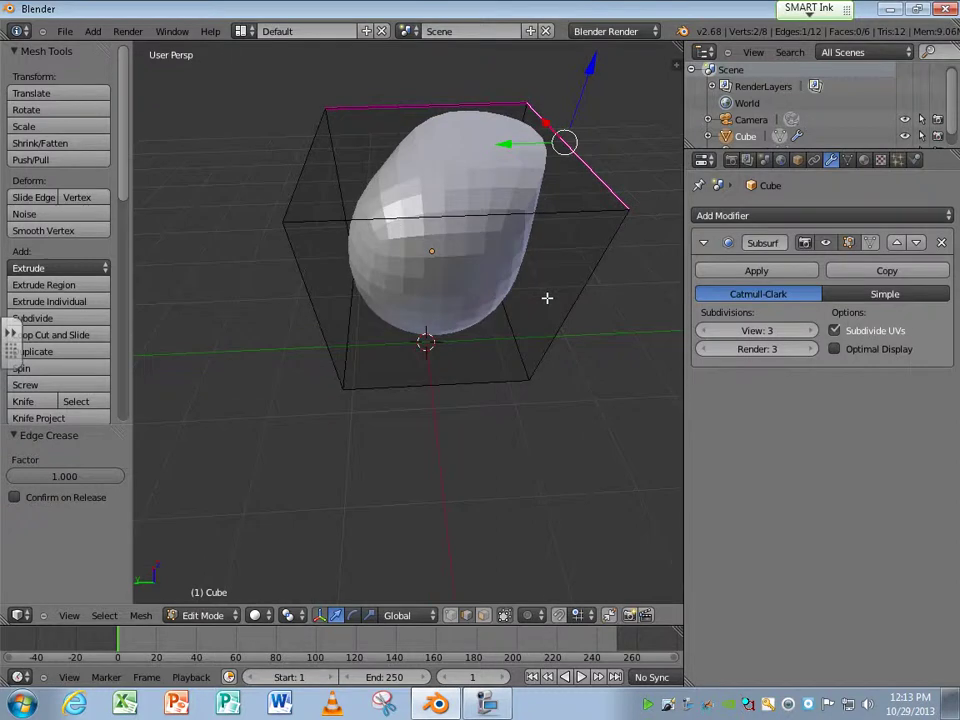
{"action": "right_click", "coordinate": [460, 215]}
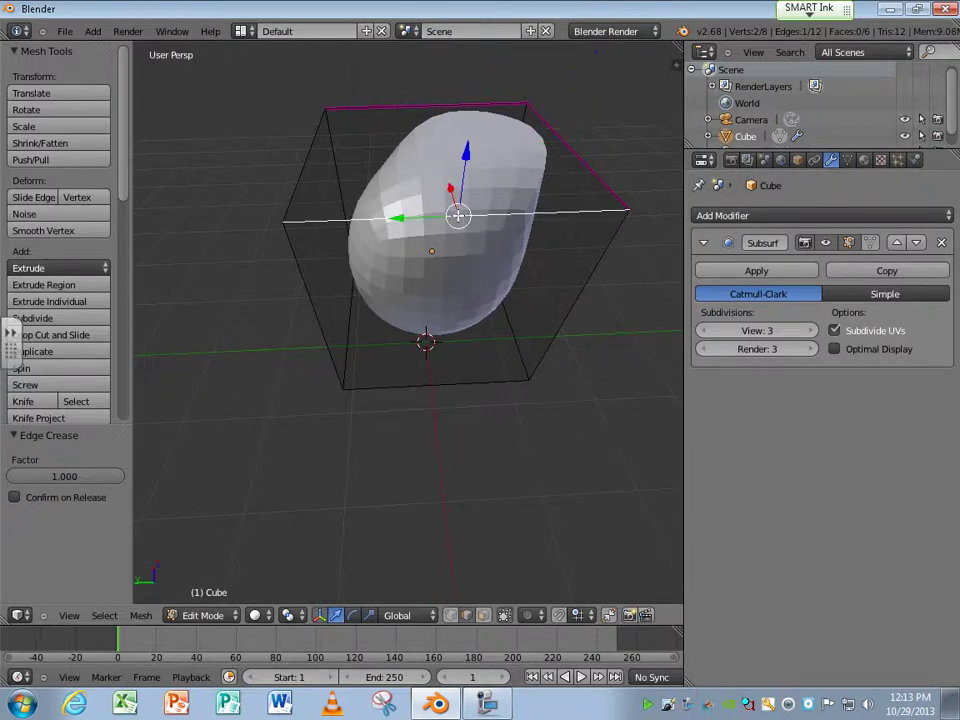
{"action": "right_click", "coordinate": [296, 189], "text": "shift"}
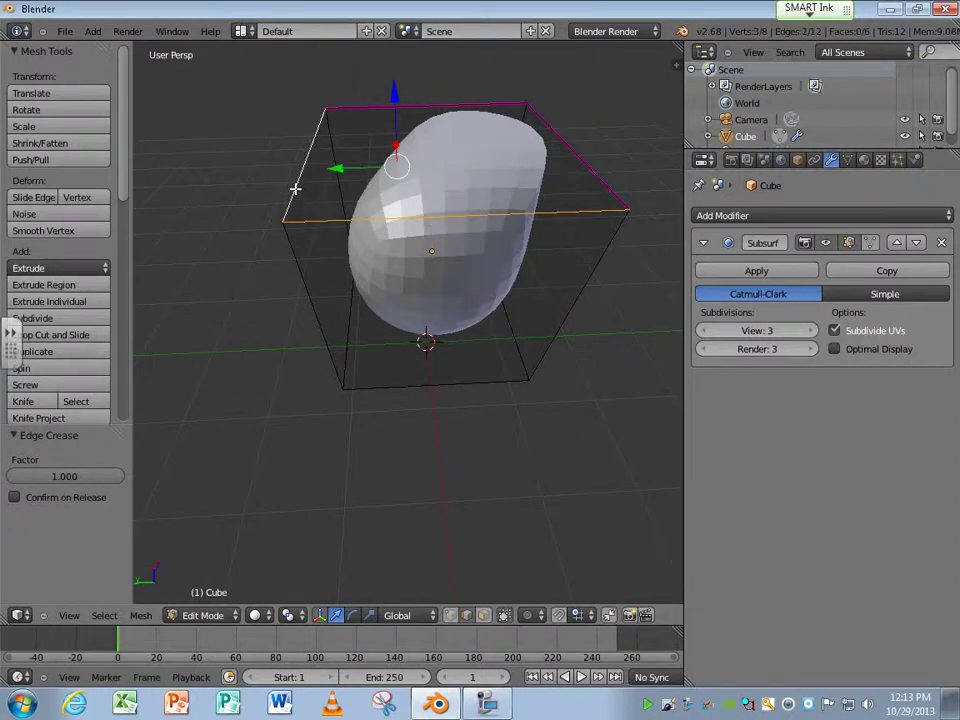
{"action": "key", "text": "shift+e"}
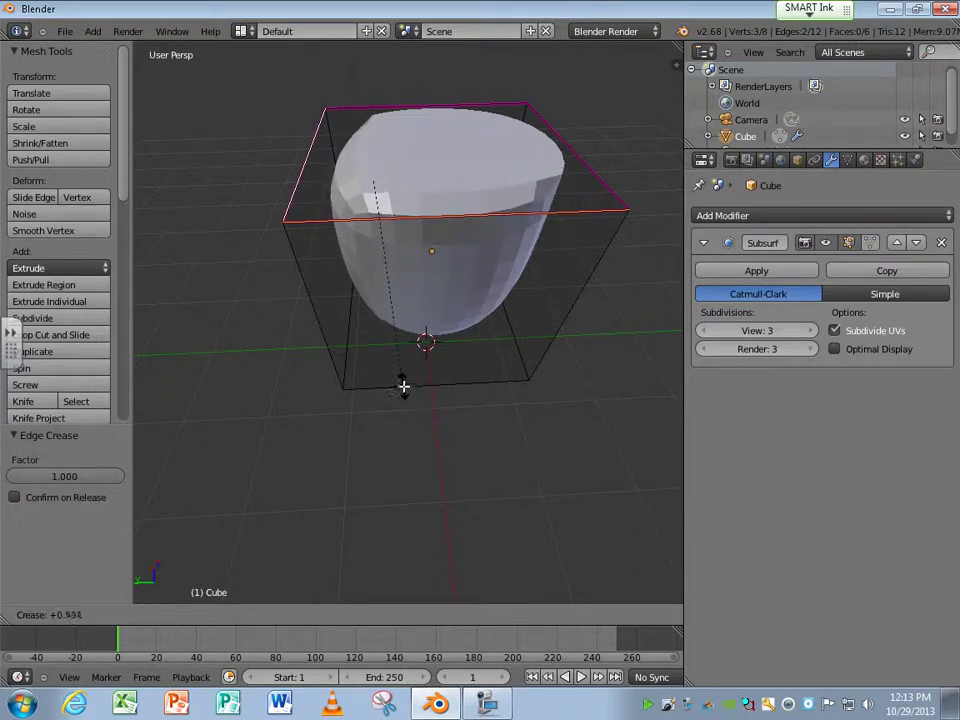
{"action": "left_click", "coordinate": [404, 387]}
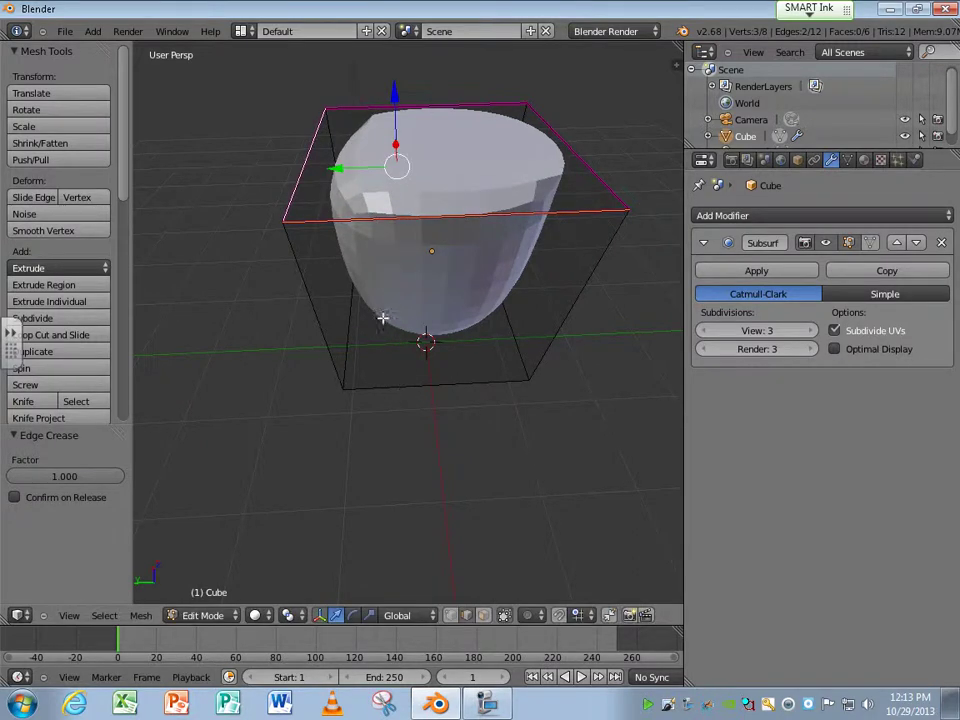
Crease the two selected top edges of the cube fully, with a factor of 1.000.
{"action": "middle_click_drag", "start_coordinate": [379, 306], "coordinate": [484, 315]}
{"action": "key", "text": "shift+e"}
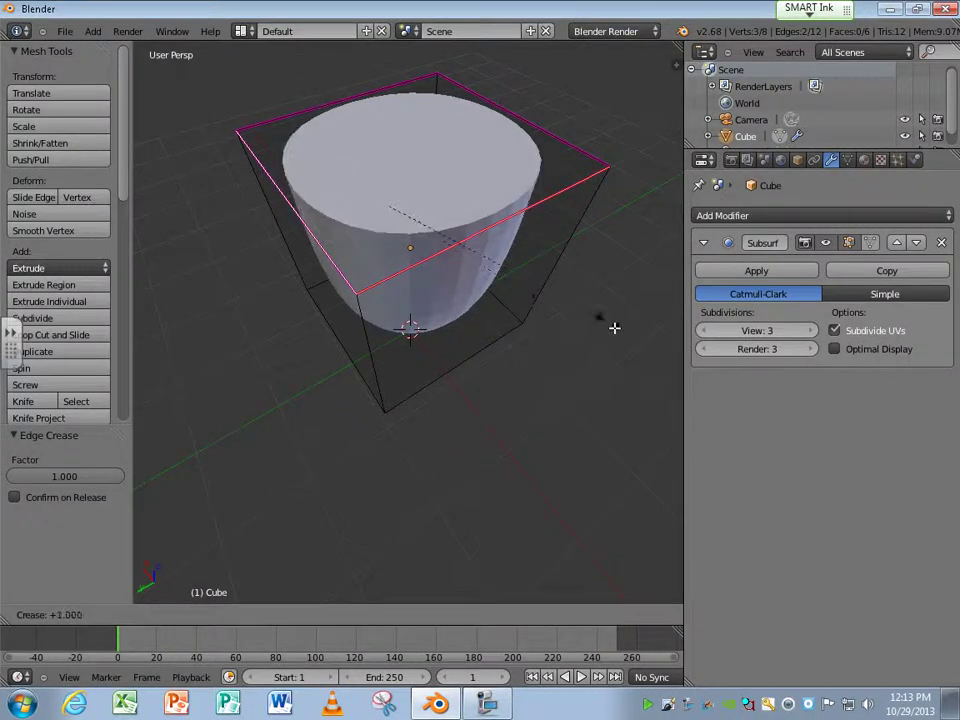
{"action": "left_click", "coordinate": [756, 441]}
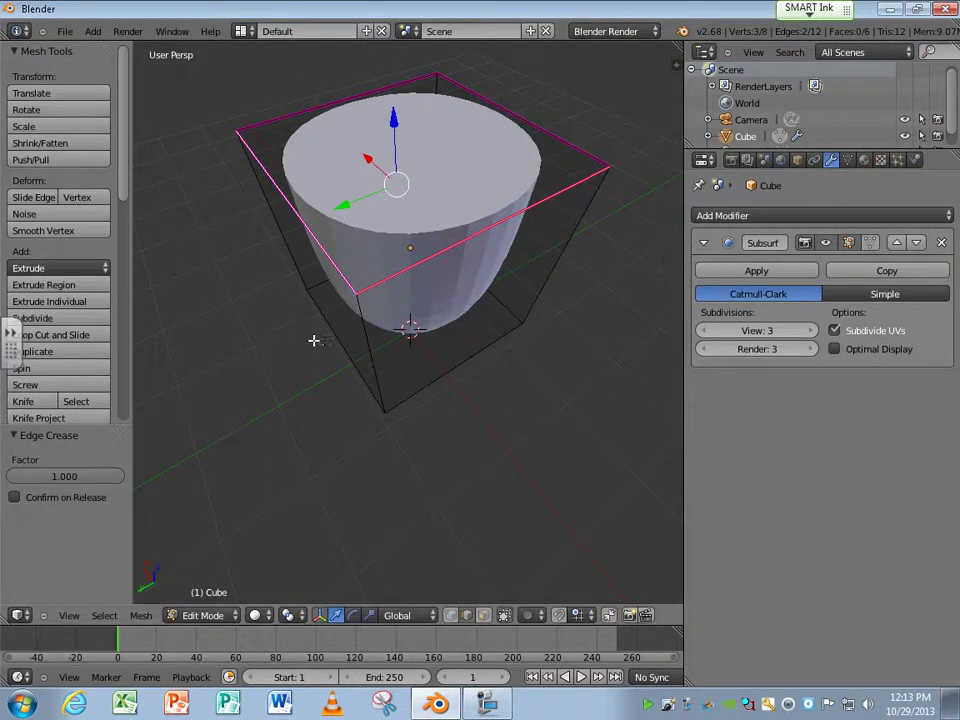
Select all four bottom edges of the cube and try a partial edge crease on them.
{"action": "middle_click_drag", "start_coordinate": [386, 381], "coordinate": [390, 303]}
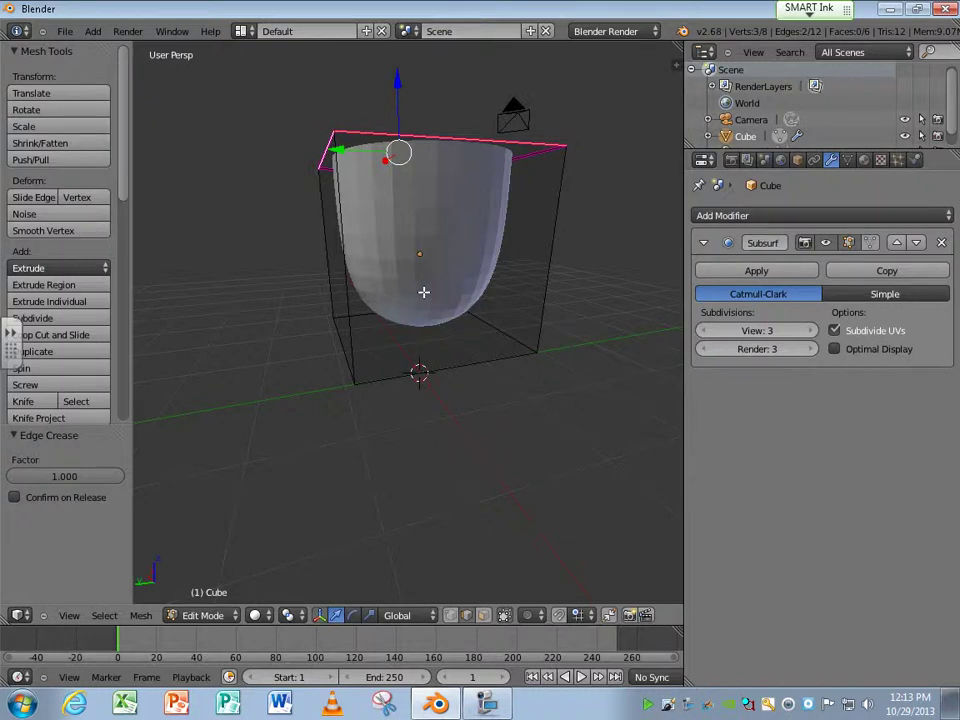
{"action": "middle_click_drag", "start_coordinate": [392, 300], "coordinate": [279, 231]}
{"action": "right_click", "coordinate": [538, 347], "text": "shift"}
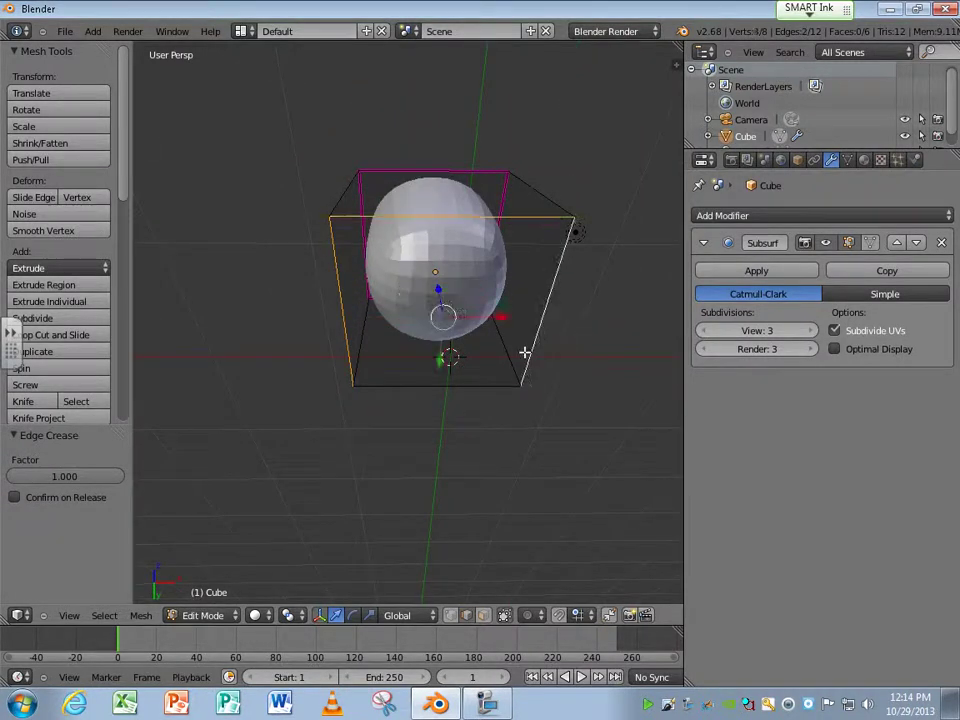
{"action": "right_click", "coordinate": [452, 386], "text": "shift"}
{"action": "middle_click_drag", "start_coordinate": [454, 390], "coordinate": [492, 437]}
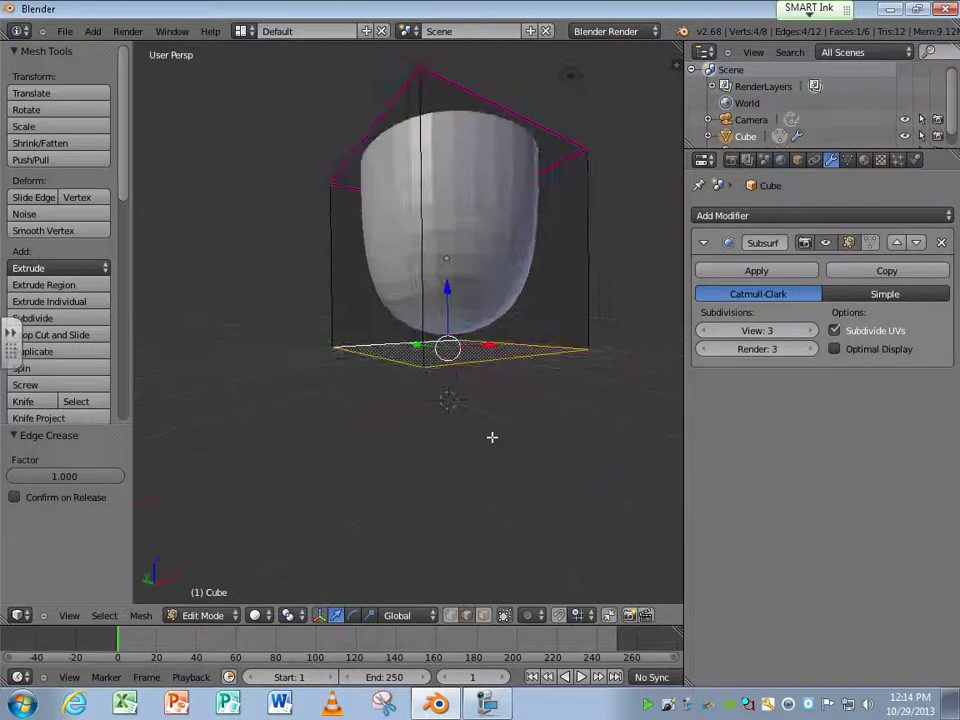
{"action": "key", "text": "shift+e"}
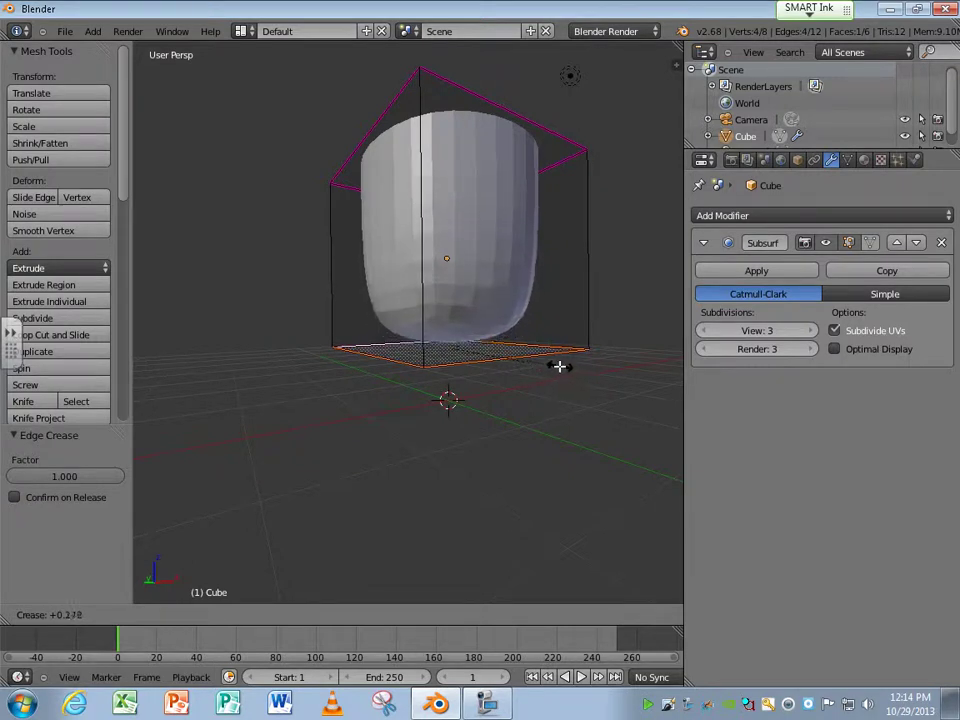
{"action": "left_click", "coordinate": [545, 373]}
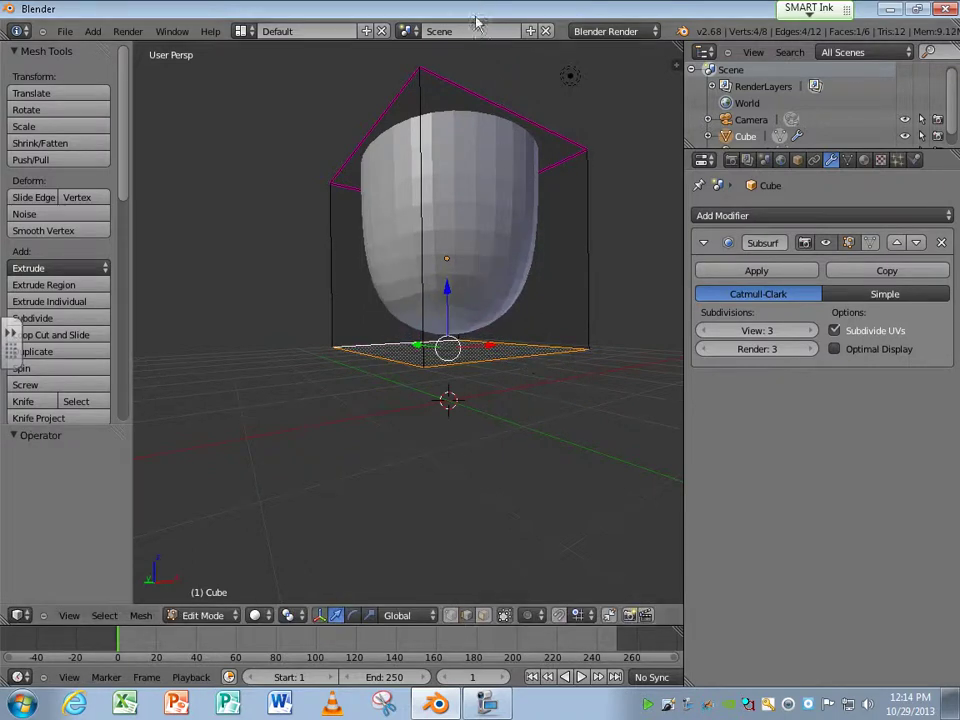
Select the cube's four vertical edges and apply an Edge Crease with a factor of 1.000.
{"action": "right_click", "coordinate": [429, 226]}
{"action": "right_click", "coordinate": [591, 233], "text": "shift"}
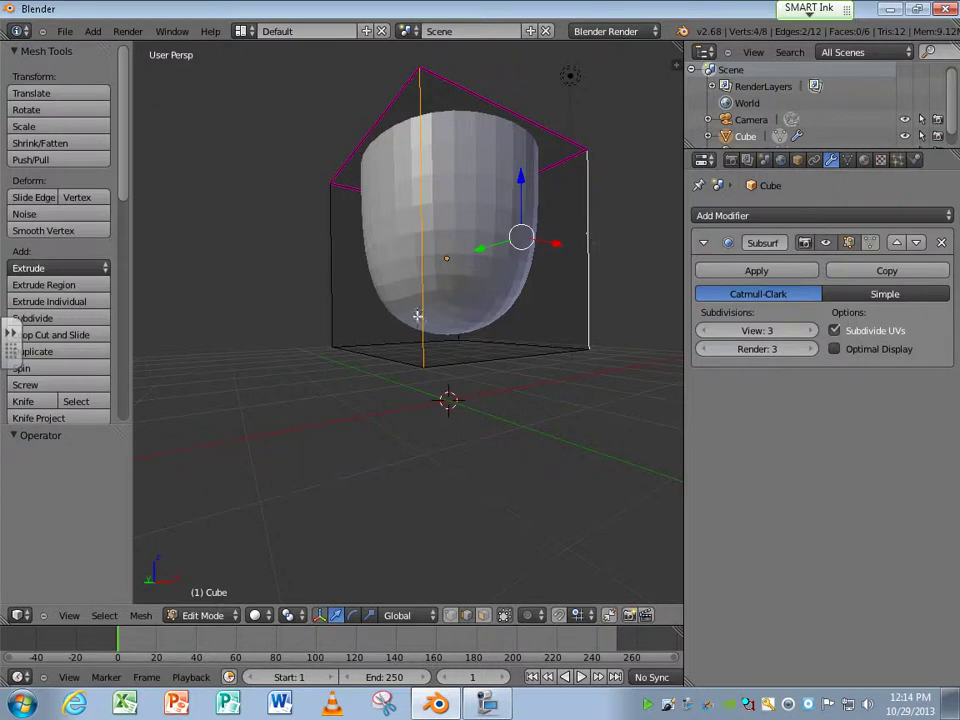
{"action": "mouse_move", "coordinate": [418, 315]}
{"action": "middle_mouse_down"}
{"action": "mouse_move", "coordinate": [600, 315]}
{"action": "mouse_move", "coordinate": [404, 307]}
{"action": "middle_mouse_up"}
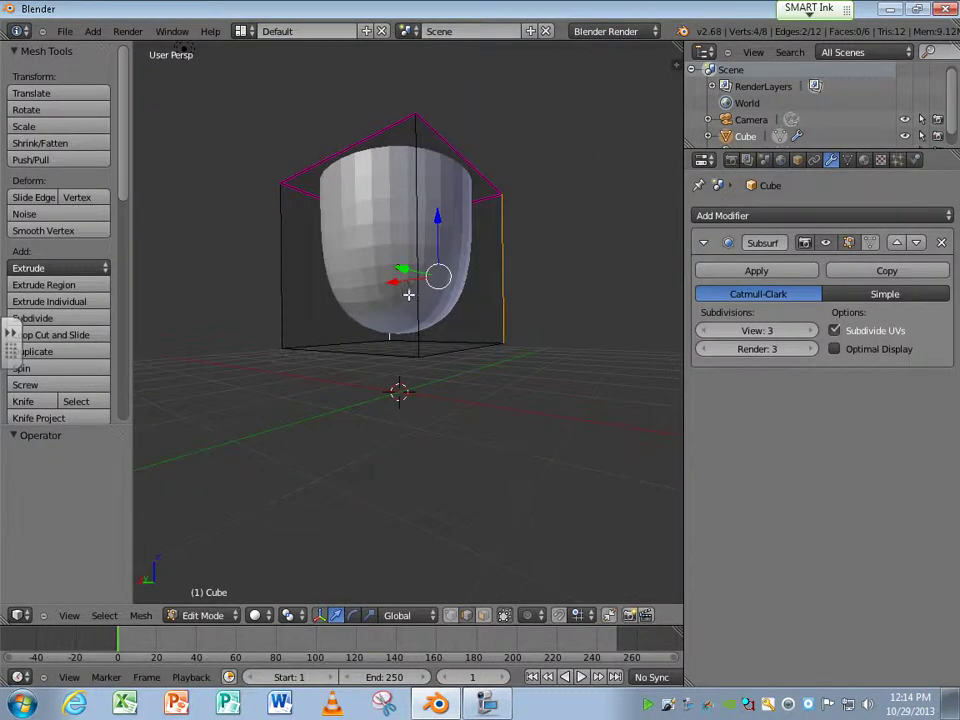
{"action": "right_click", "coordinate": [283, 292], "text": "shift"}
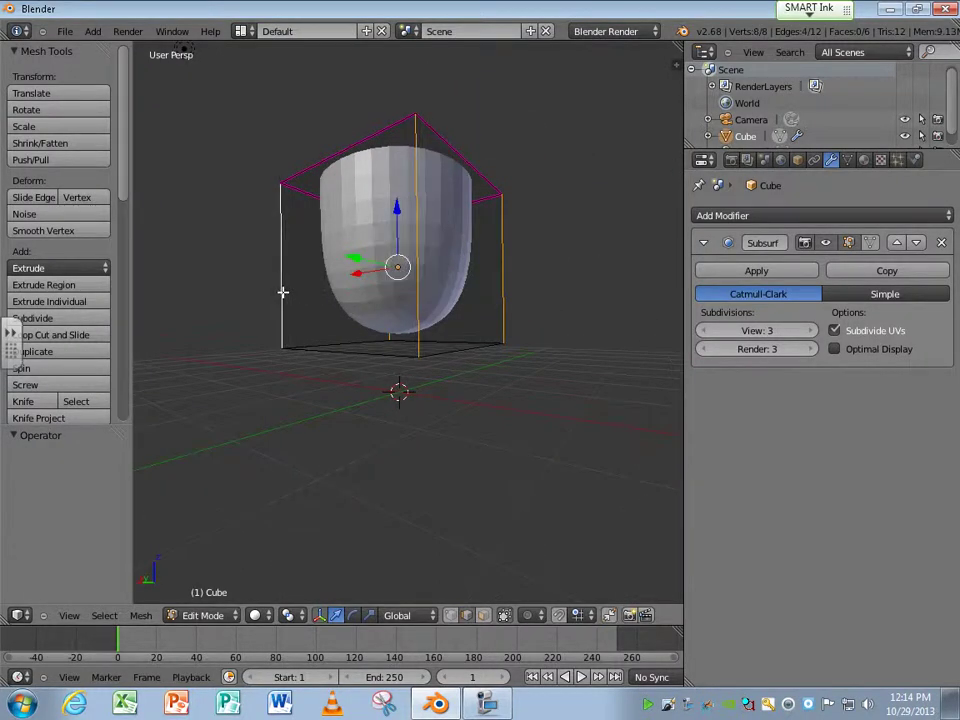
{"action": "key", "text": "shift+e"}
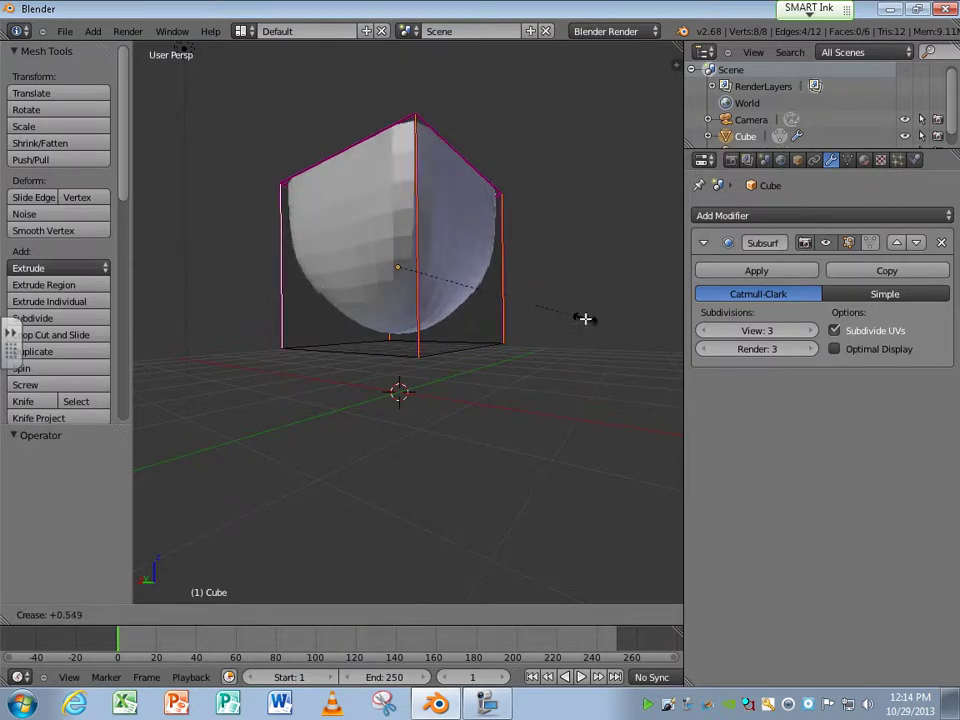
{"action": "left_click", "coordinate": [580, 324]}
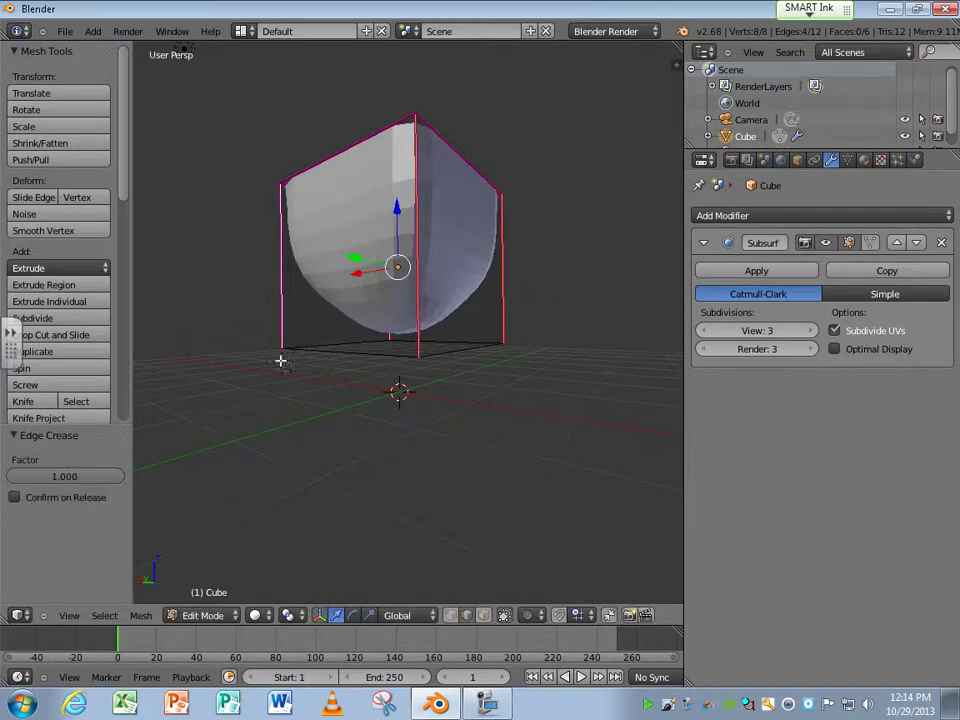
Return to Object Mode and delete the creased cube from the scene.
{"action": "middle_click_drag", "start_coordinate": [144, 416], "coordinate": [385, 98]}
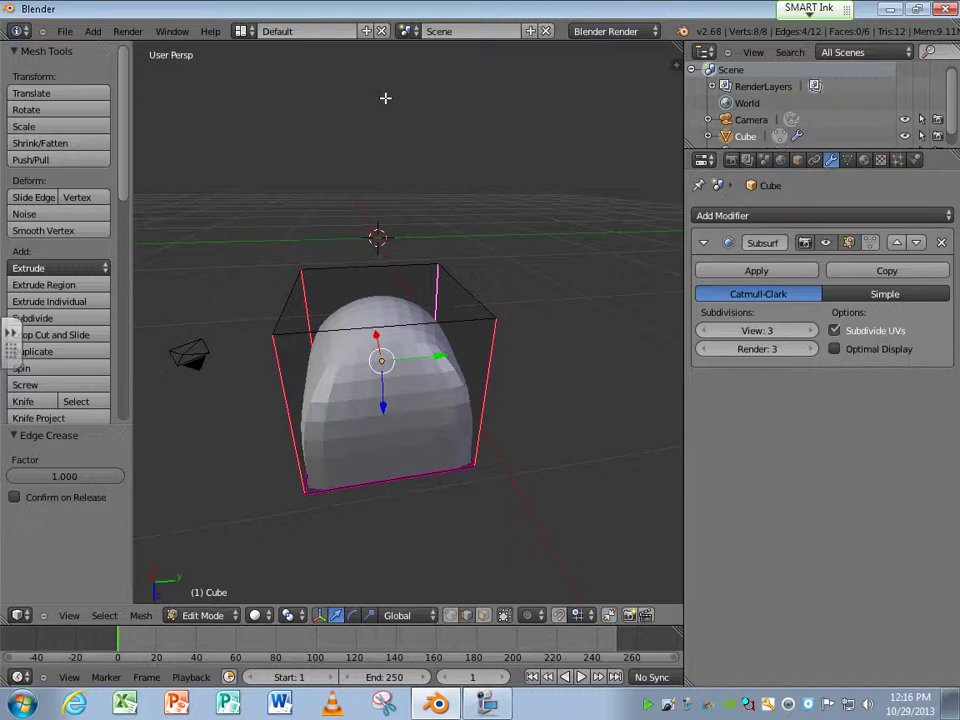
{"action": "key", "text": "Tab"}
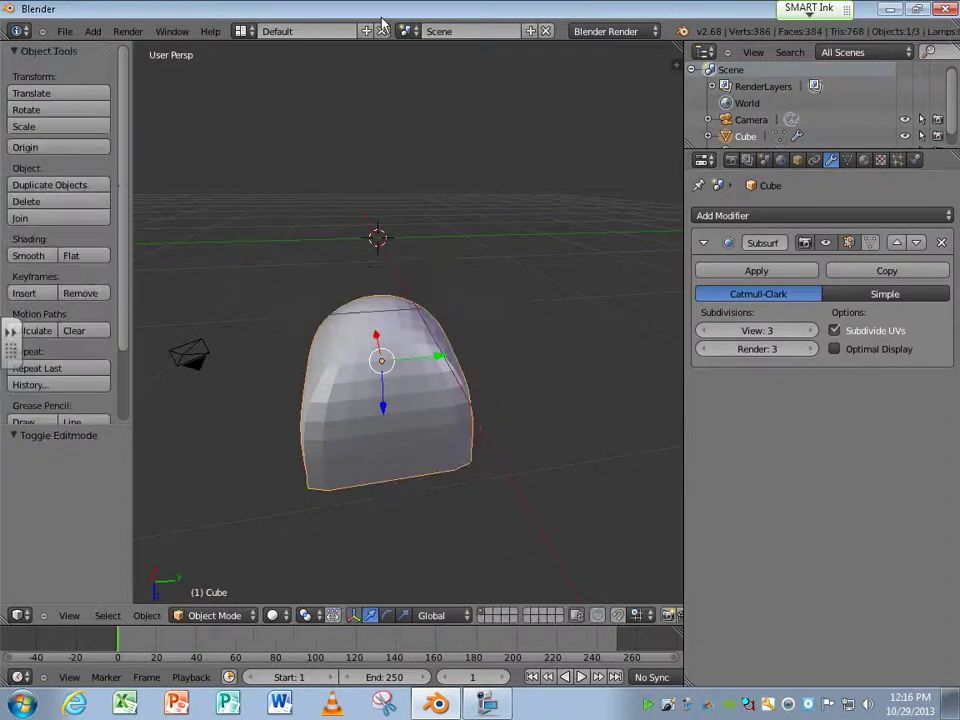
{"action": "key", "text": "x"}
{"action": "left_click", "coordinate": [426, 322]}
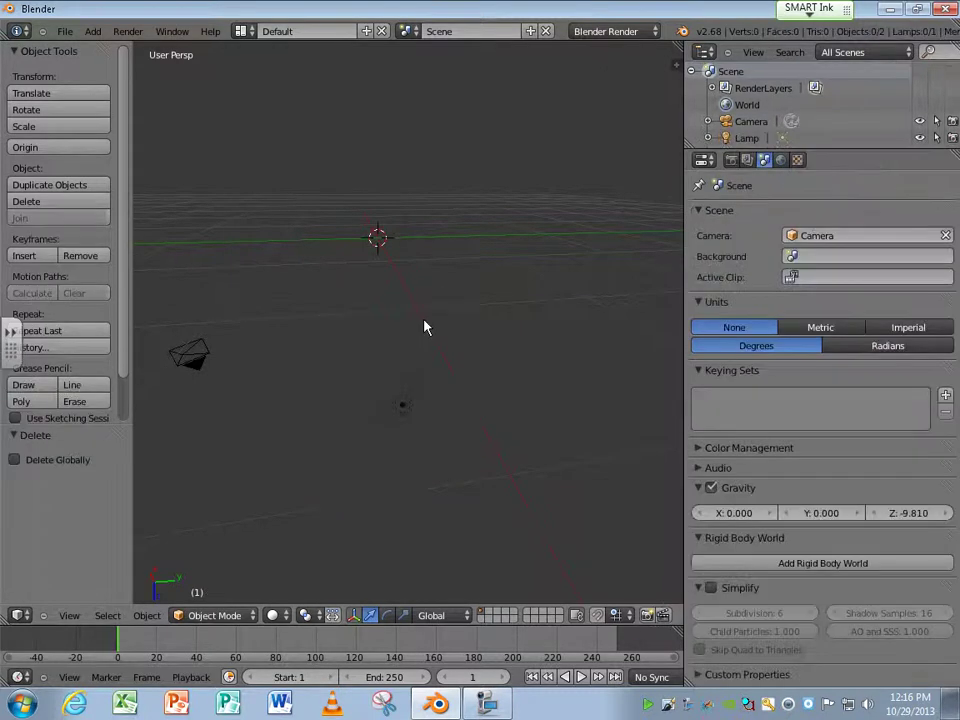
Add a circle mesh at the 3D cursor with 32 vertices and a radius of 1.000.
{"action": "mouse_move", "coordinate": [388, 290]}
{"action": "middle_mouse_down"}
{"action": "mouse_move", "coordinate": [440, 282]}
{"action": "mouse_move", "coordinate": [390, 287]}
{"action": "middle_mouse_up"}
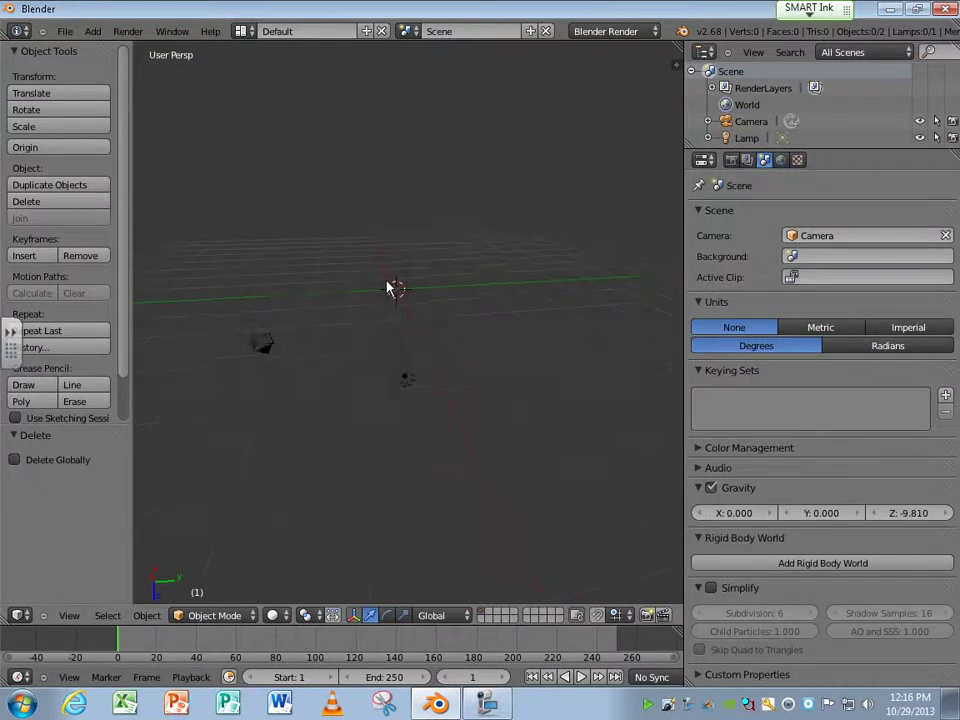
{"action": "key", "text": "shift+a"}
{"action": "mouse_move", "coordinate": [392, 280]}
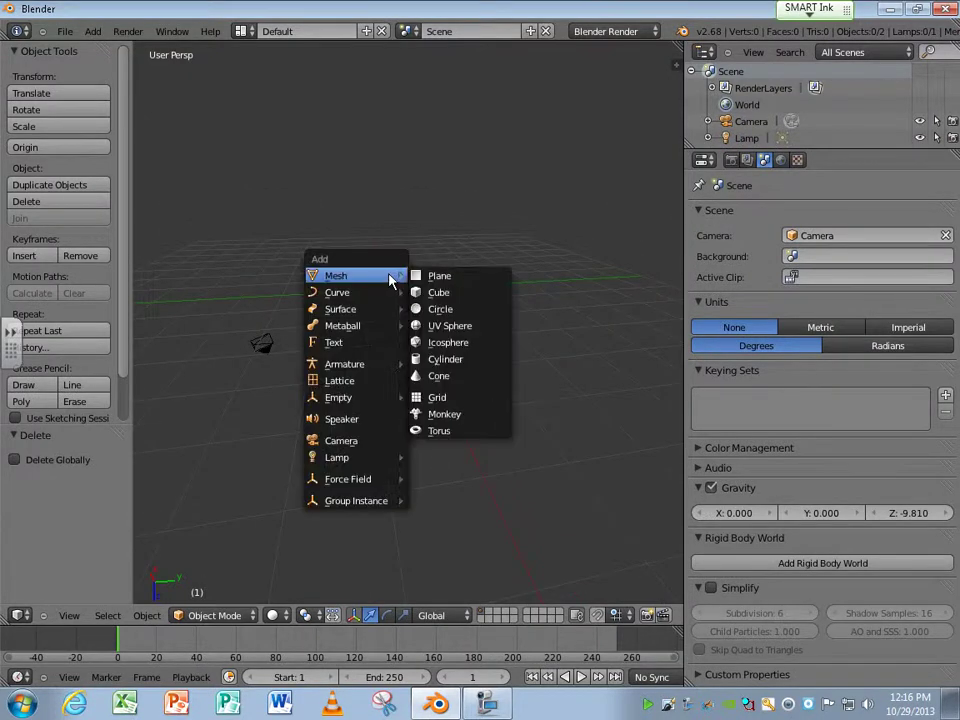
{"action": "left_click", "coordinate": [444, 310]}
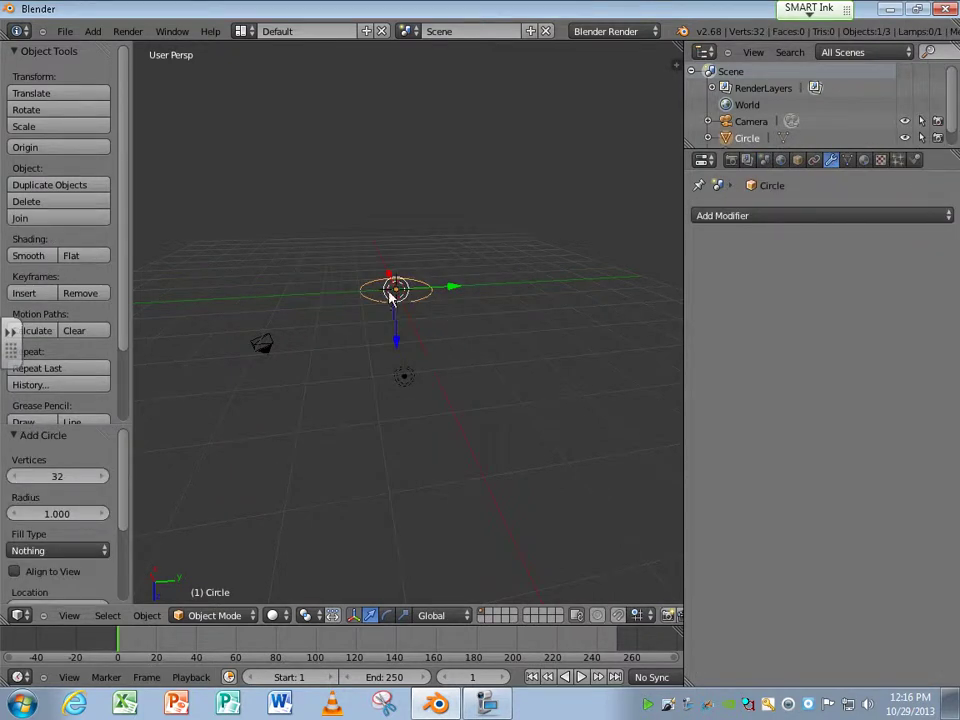
Put the circle in Edit Mode and switch to vertex selection to show its vertices.
{"action": "scroll", "coordinate": [350, 273], "scroll_direction": "up", "scroll_amount": 2}
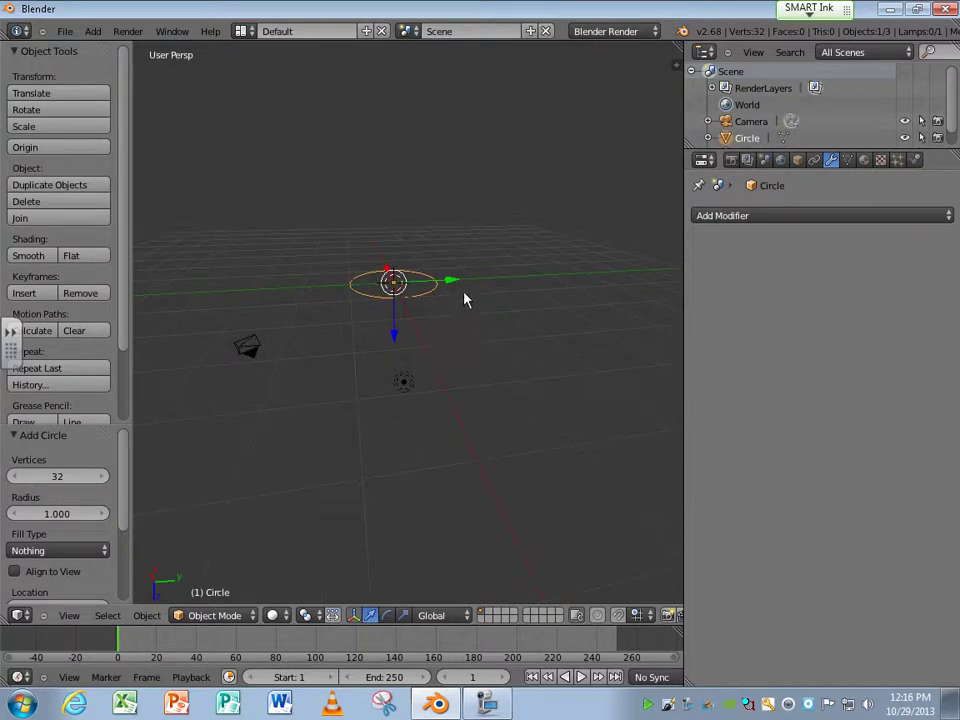
{"action": "middle_click_drag", "start_coordinate": [465, 298], "coordinate": [440, 366]}
{"action": "key", "text": "Tab"}
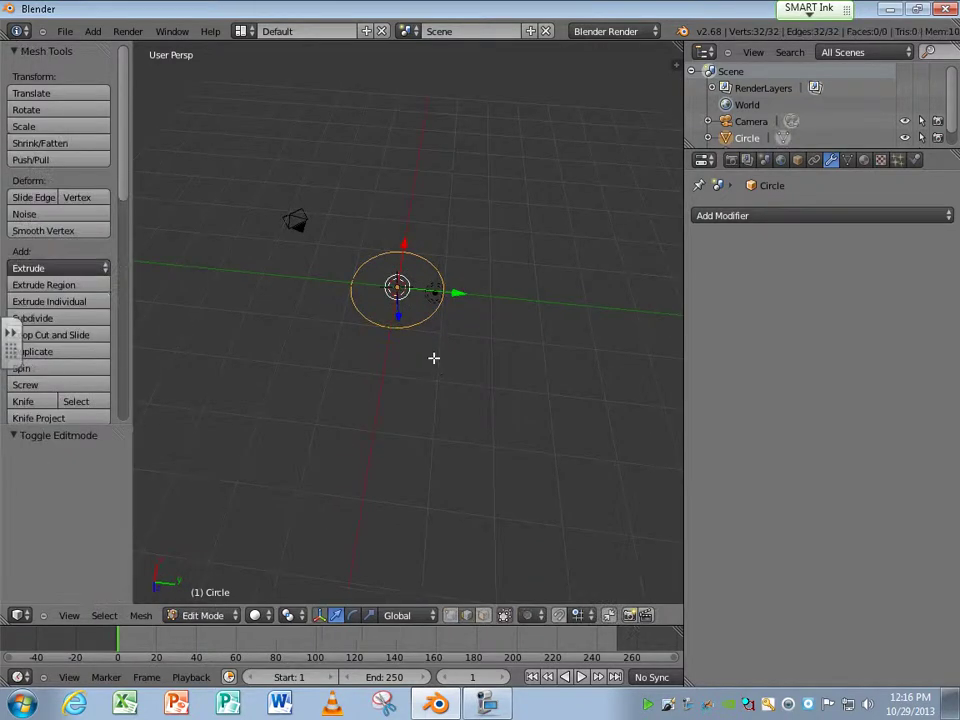
{"action": "scroll", "coordinate": [393, 261], "scroll_direction": "up", "scroll_amount": 3}
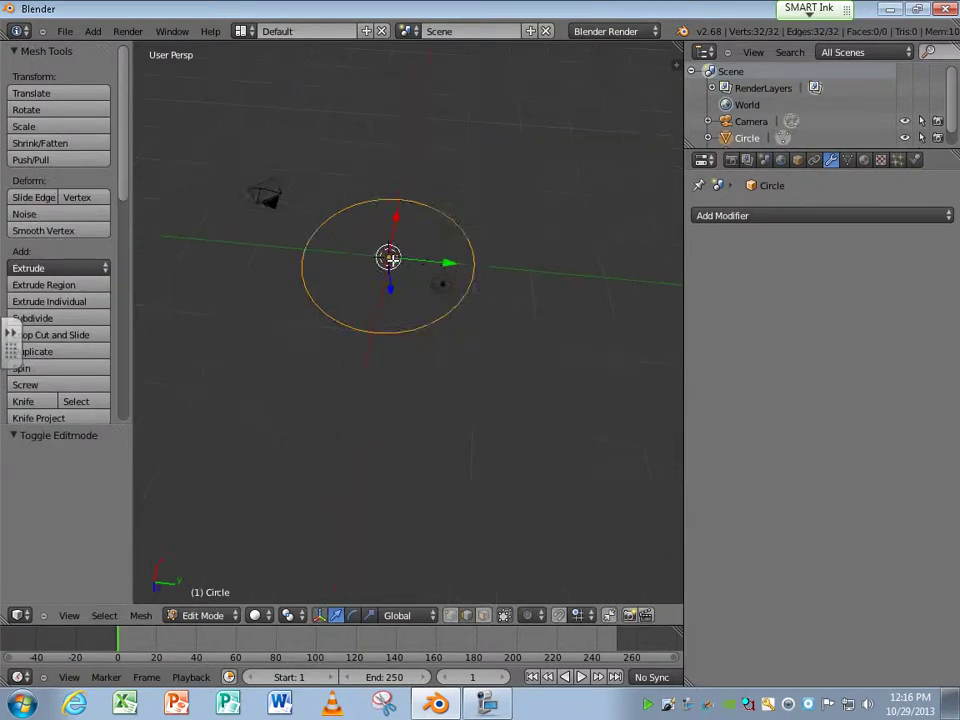
{"action": "left_click", "coordinate": [450, 616]}
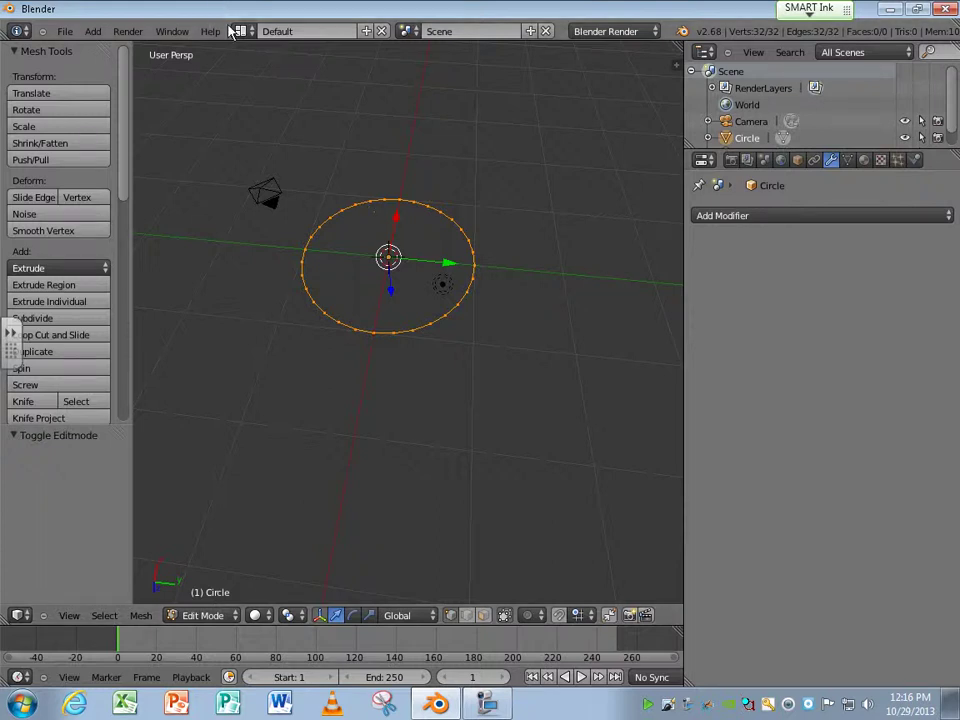
Return the circle to Object Mode and delete it.
{"action": "key", "text": "Tab"}
{"action": "key", "text": "x"}
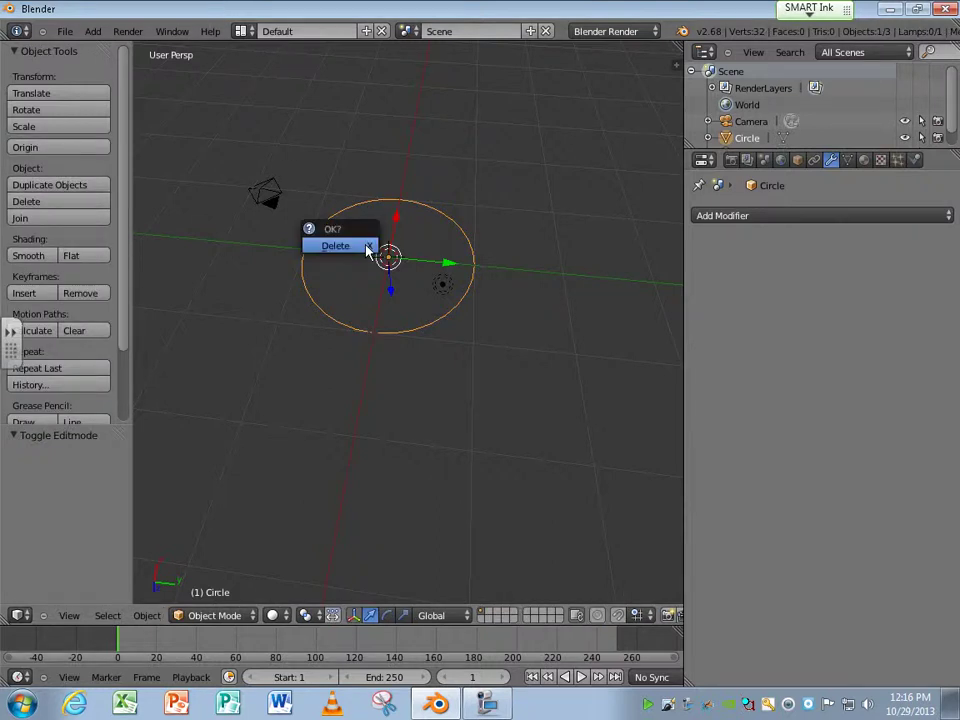
{"action": "left_click", "coordinate": [366, 251]}
Add a new cube mesh at the 3D cursor with a radius of 1.000.
{"action": "key", "text": "shift+a"}
{"action": "mouse_move", "coordinate": [370, 246]}
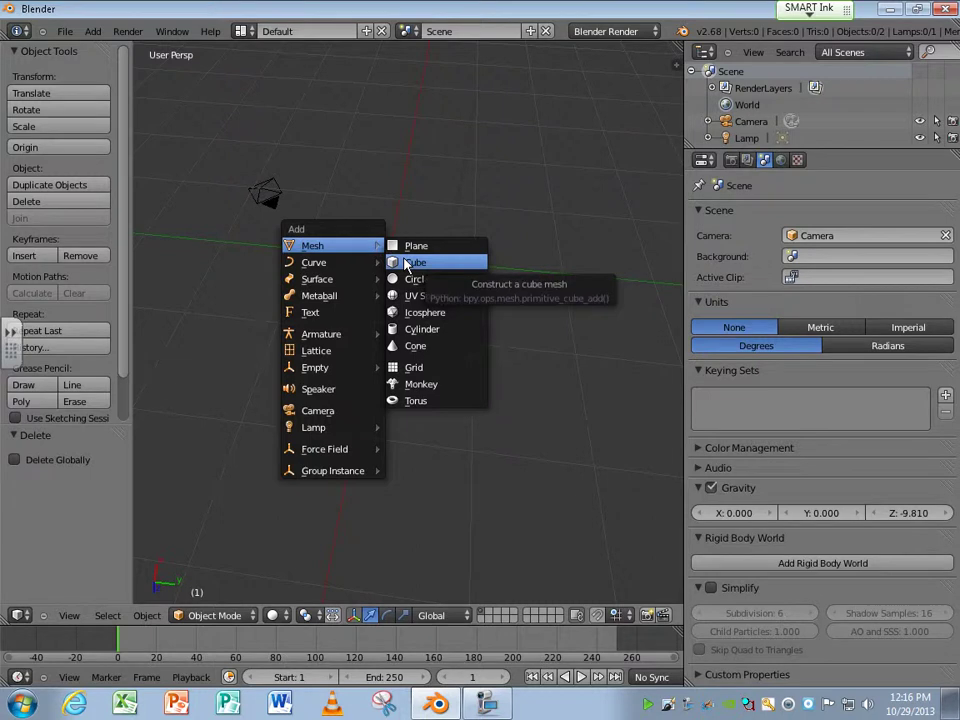
{"action": "left_click", "coordinate": [407, 262]}
{"action": "scroll", "coordinate": [355, 263], "scroll_direction": "down", "scroll_amount": 3}
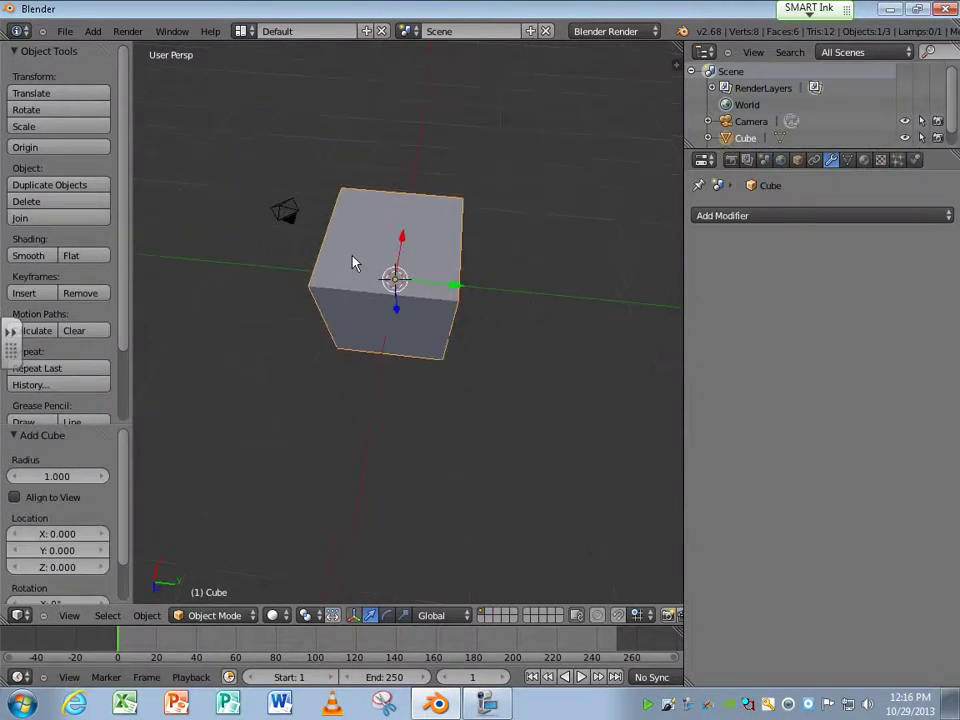
{"action": "middle_click_drag", "start_coordinate": [366, 358], "coordinate": [351, 279]}
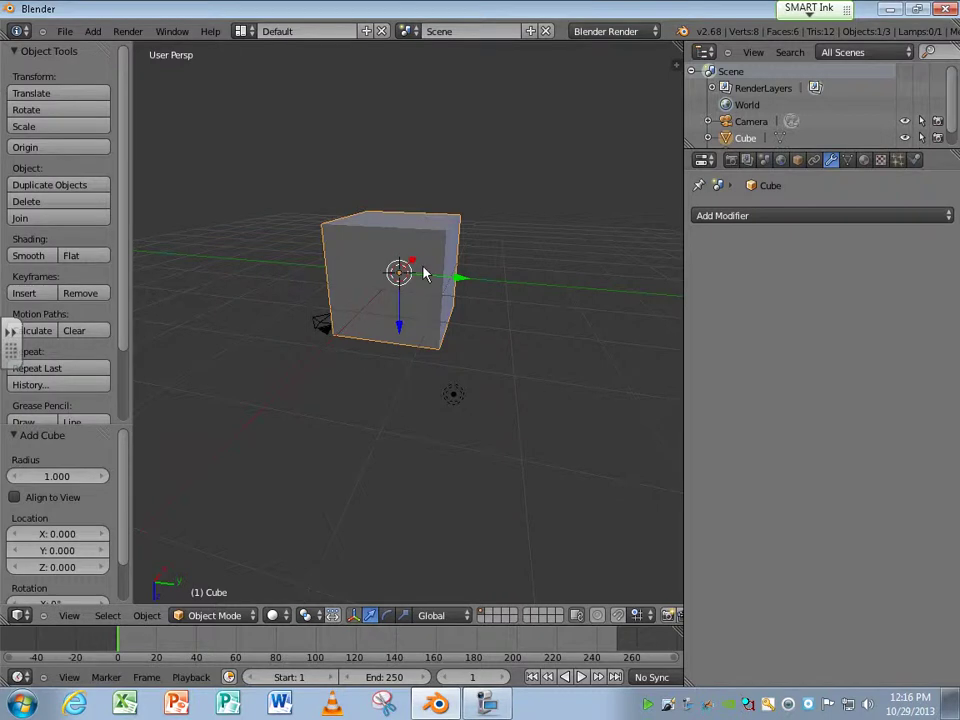
Enter Edit Mode and move the whole cube mesh up 1 unit along Z.
{"action": "key", "text": "Tab"}
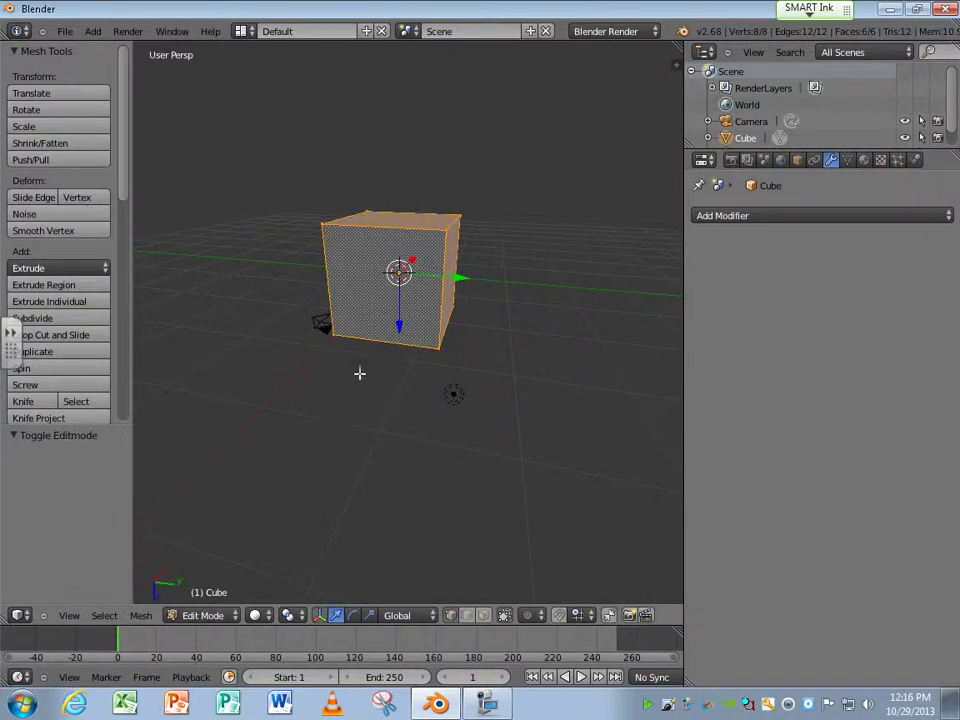
{"action": "middle_click_drag", "start_coordinate": [360, 373], "coordinate": [279, 388]}
{"action": "left_click_drag", "start_coordinate": [397, 311], "coordinate": [384, 270]}
{"action": "middle_click_drag", "start_coordinate": [437, 393], "coordinate": [484, 439]}
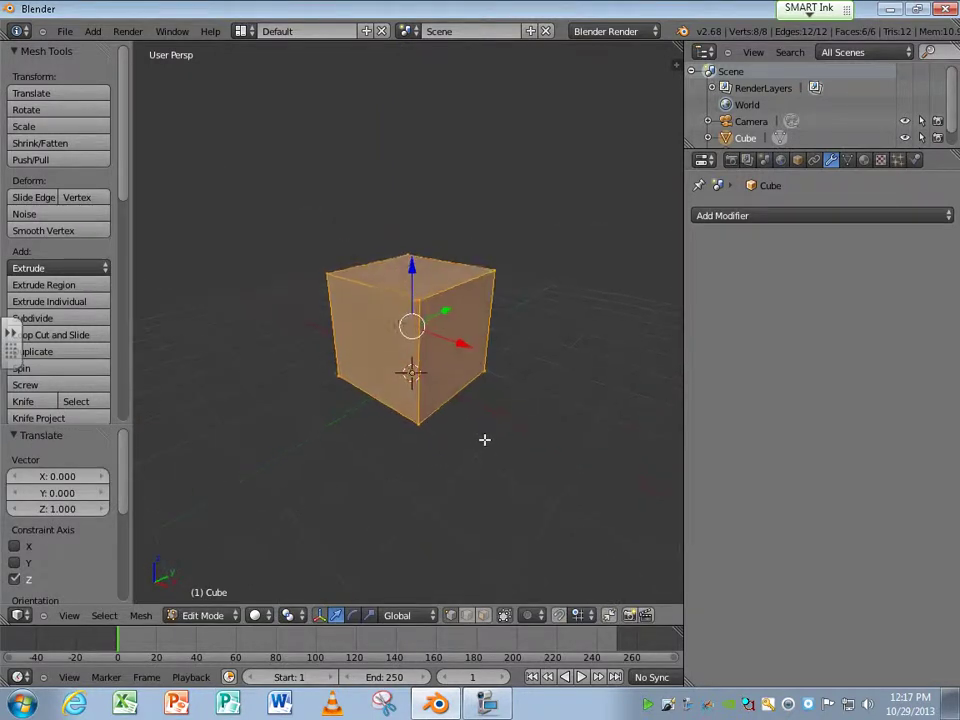
Add two centred vertical loop cuts to the cube, one perpendicular to X and one perpendicular to Y.
{"action": "left_click", "coordinate": [55, 337]}
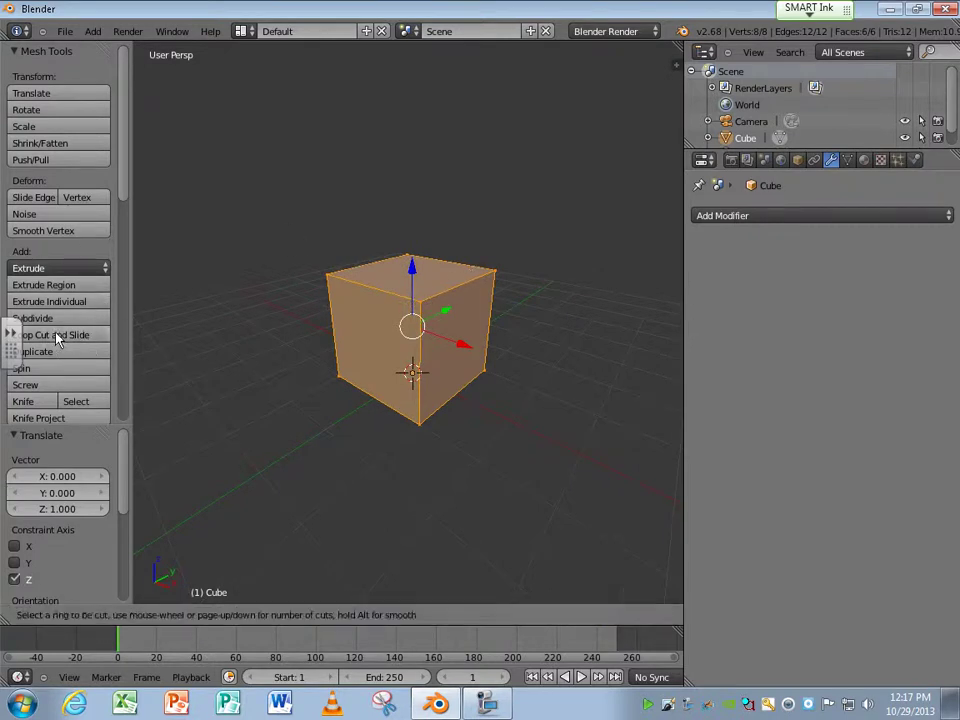
{"action": "left_click", "coordinate": [374, 293]}
{"action": "right_click", "coordinate": [372, 288]}
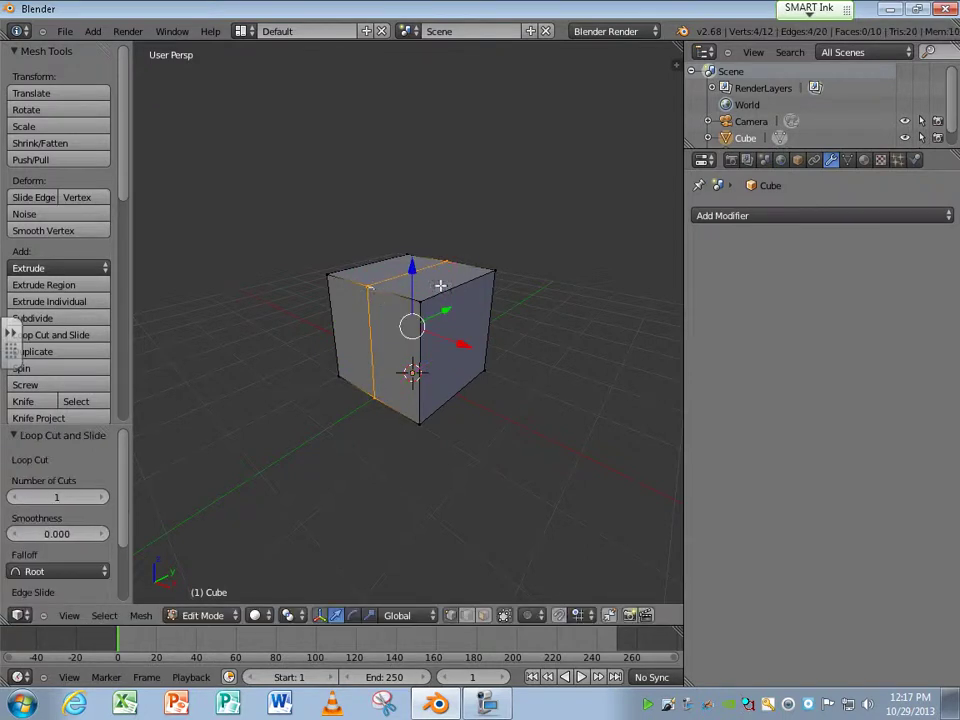
{"action": "left_click", "coordinate": [45, 335]}
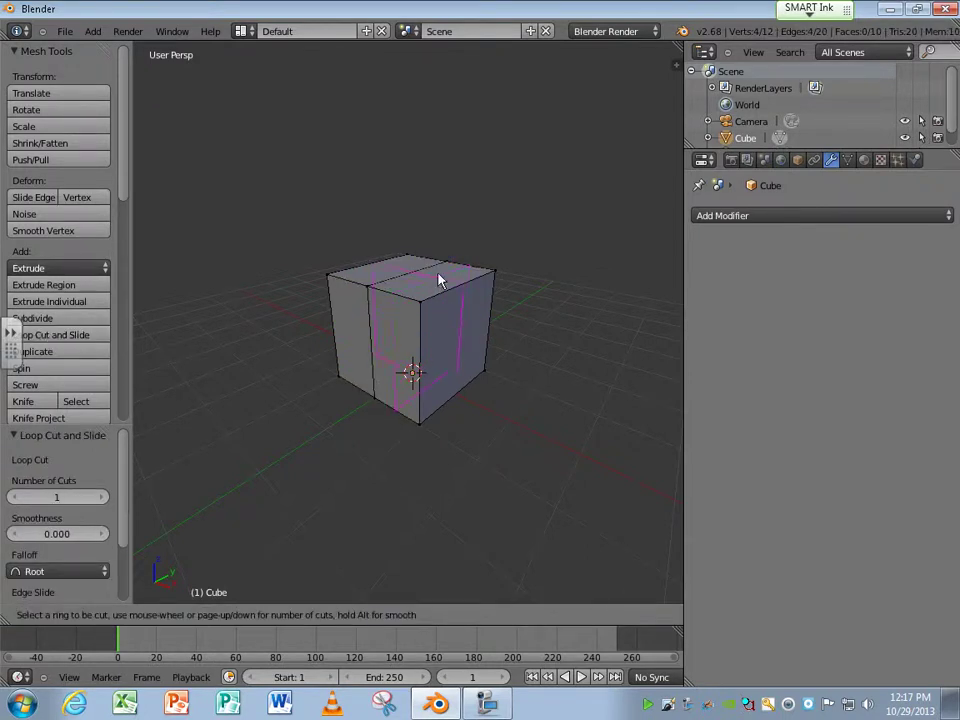
{"action": "left_click", "coordinate": [439, 281]}
{"action": "right_click", "coordinate": [439, 279]}
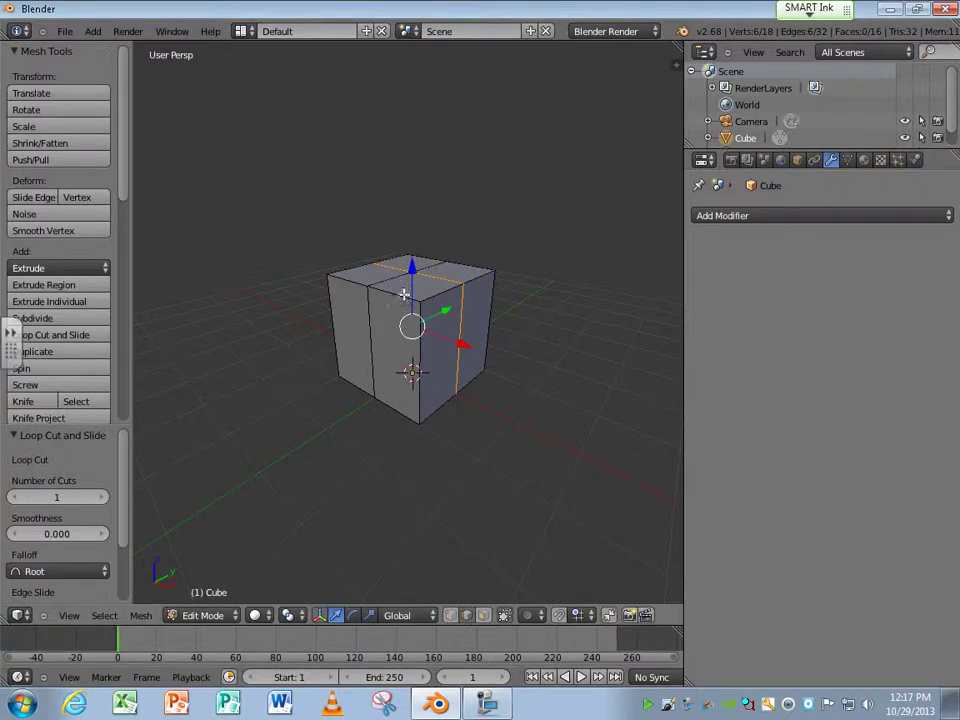
Select the middle vertical edge on the cube's +X side and move it outward by 0.226 along X.
{"action": "right_click", "coordinate": [462, 305]}
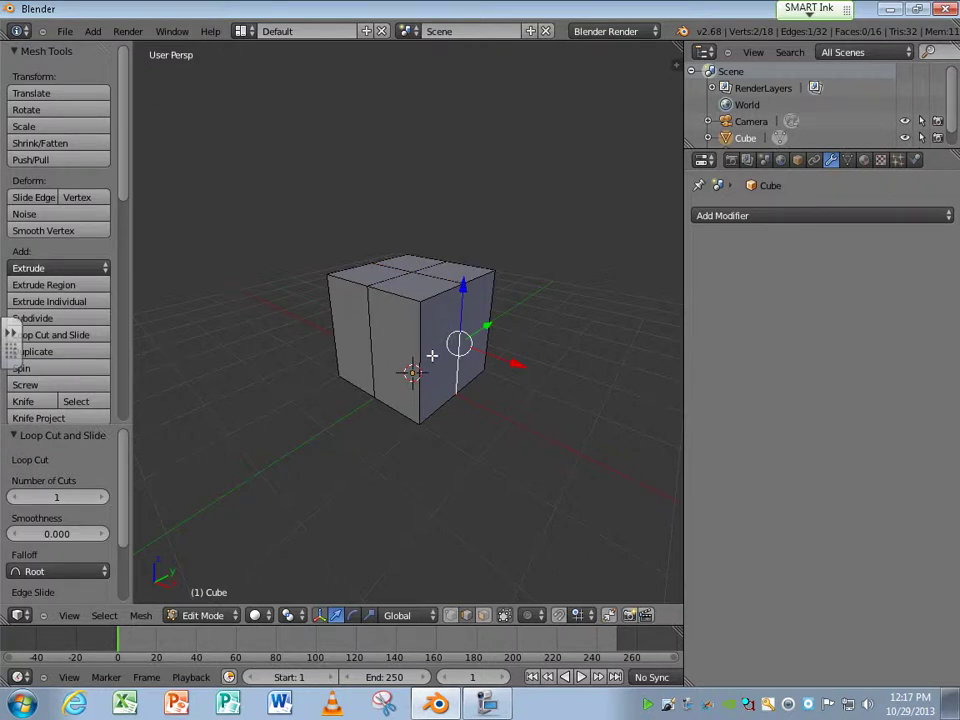
{"action": "middle_click_drag", "start_coordinate": [432, 355], "coordinate": [539, 425]}
{"action": "key", "text": "g"}
{"action": "key", "text": "x"}
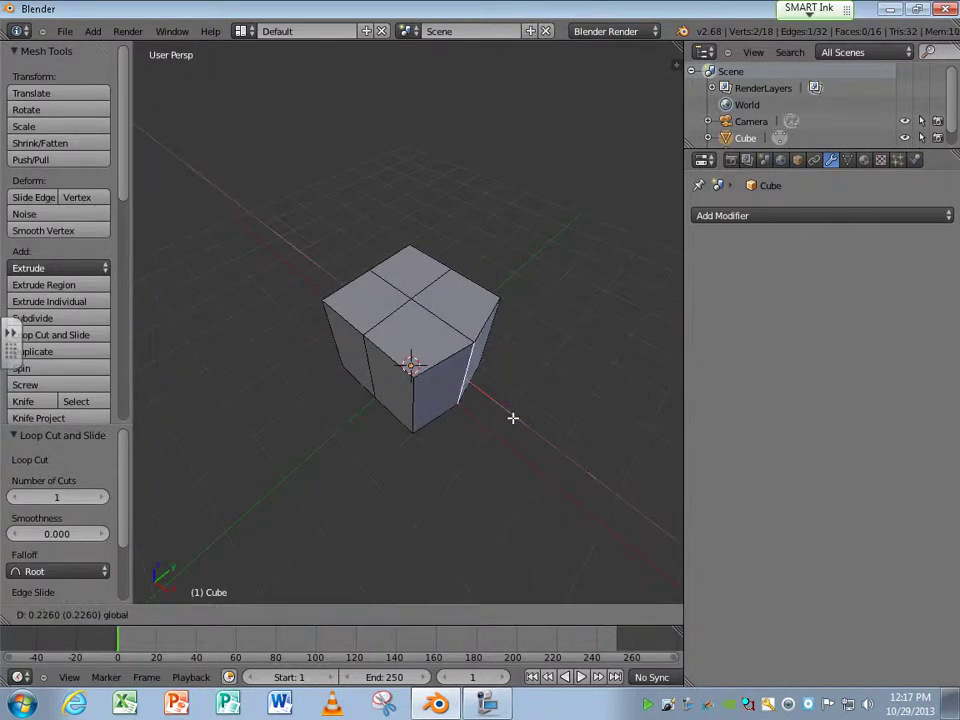
{"action": "left_click", "coordinate": [512, 418]}
Select the middle vertical edge on the cube's -Y side and move it outward by -0.352 along Y.
{"action": "right_click", "coordinate": [369, 353]}
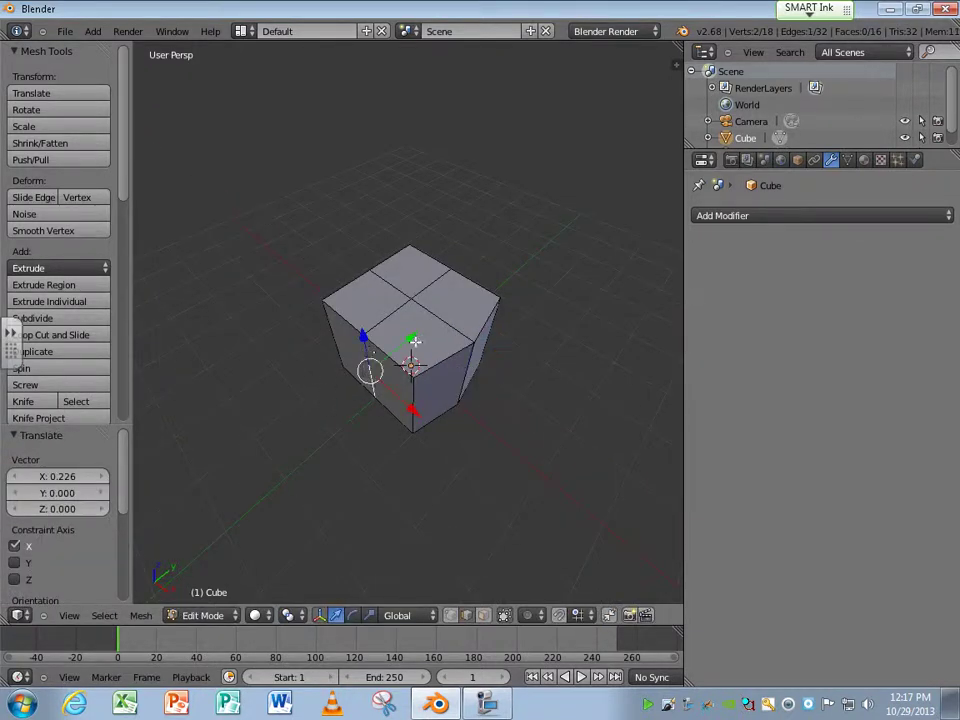
{"action": "key", "text": "g"}
{"action": "key", "text": "y"}
{"action": "left_click", "coordinate": [404, 353]}
Select the middle vertical edge on the cube's -X side and move it outward by -0.346 along X.
{"action": "middle_click_drag", "start_coordinate": [404, 352], "coordinate": [525, 345]}
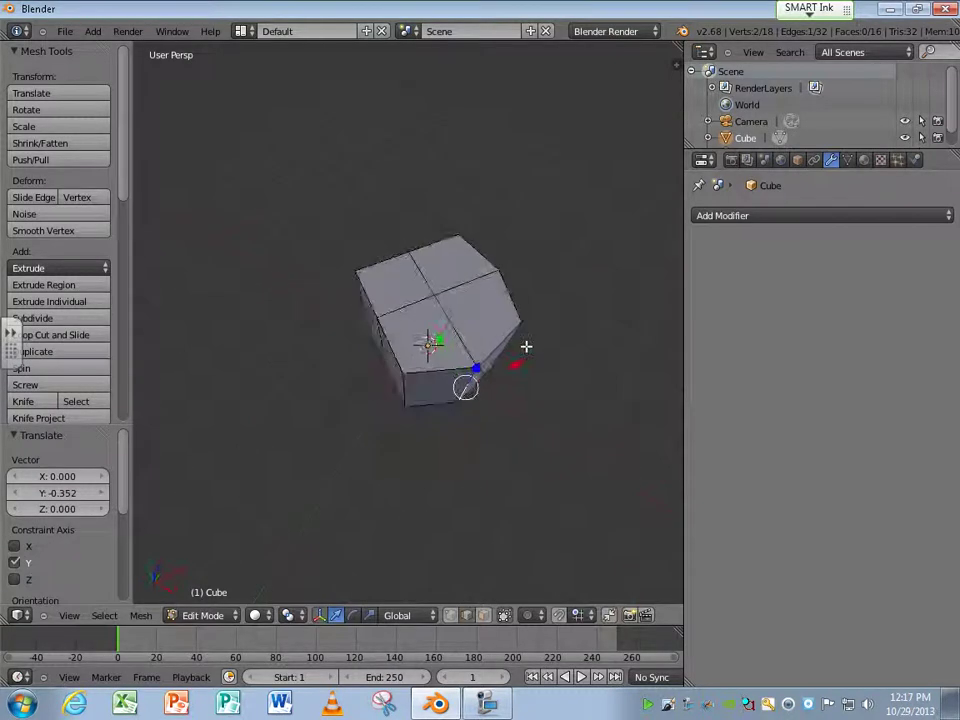
{"action": "right_click", "coordinate": [379, 338]}
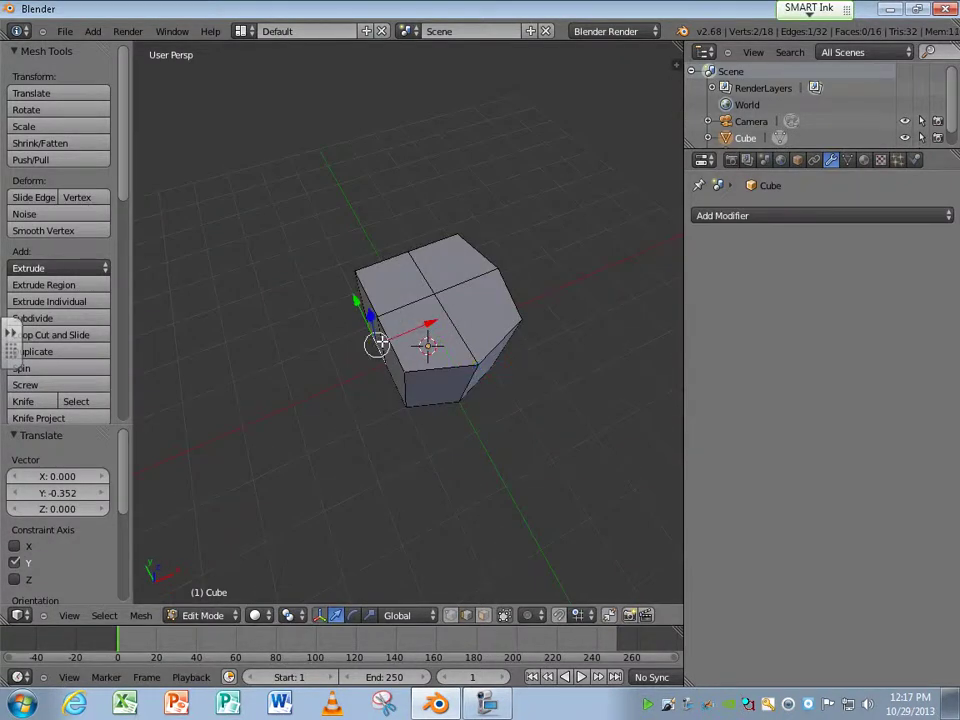
{"action": "right_click", "coordinate": [408, 326]}
{"action": "key", "text": "g"}
{"action": "key", "text": "x"}
{"action": "left_click", "coordinate": [426, 343]}
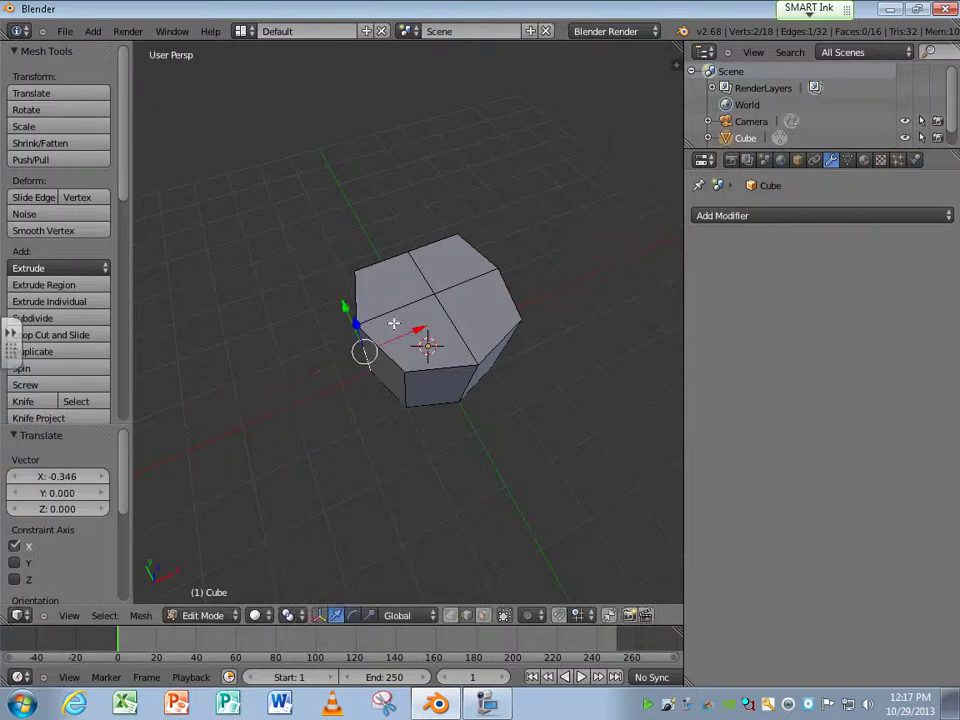
Select the middle vertical edge on the cube's +Y side and move it outward by 0.554 along Y.
{"action": "middle_click_drag", "start_coordinate": [426, 343], "coordinate": [424, 390]}
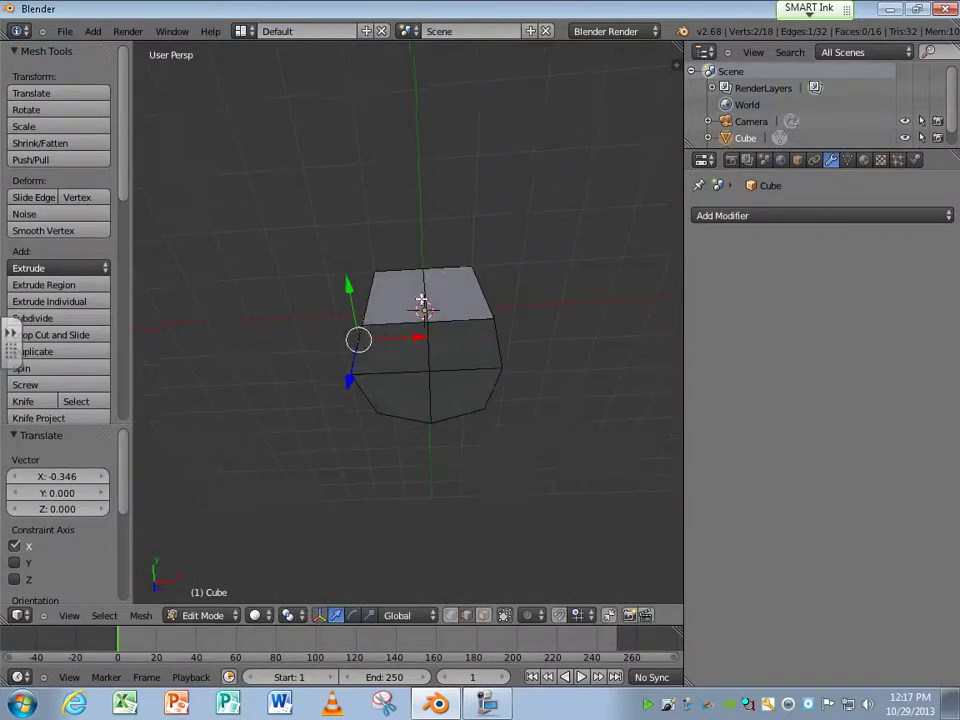
{"action": "middle_click_drag", "start_coordinate": [425, 300], "coordinate": [387, 325]}
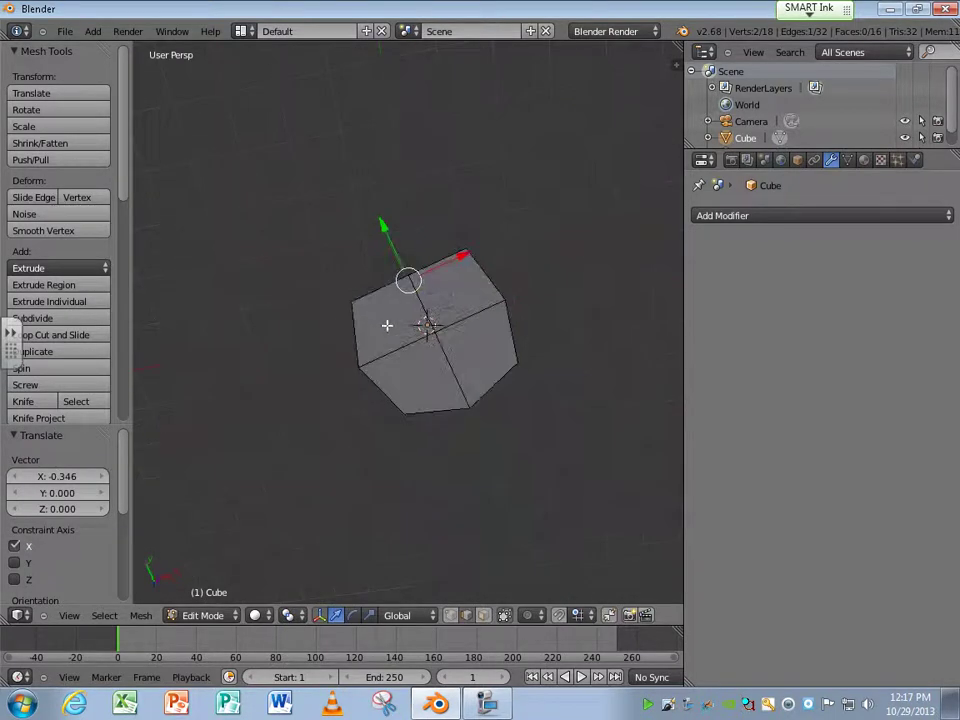
{"action": "key", "text": "g"}
{"action": "key", "text": "y"}
{"action": "left_click", "coordinate": [371, 201]}
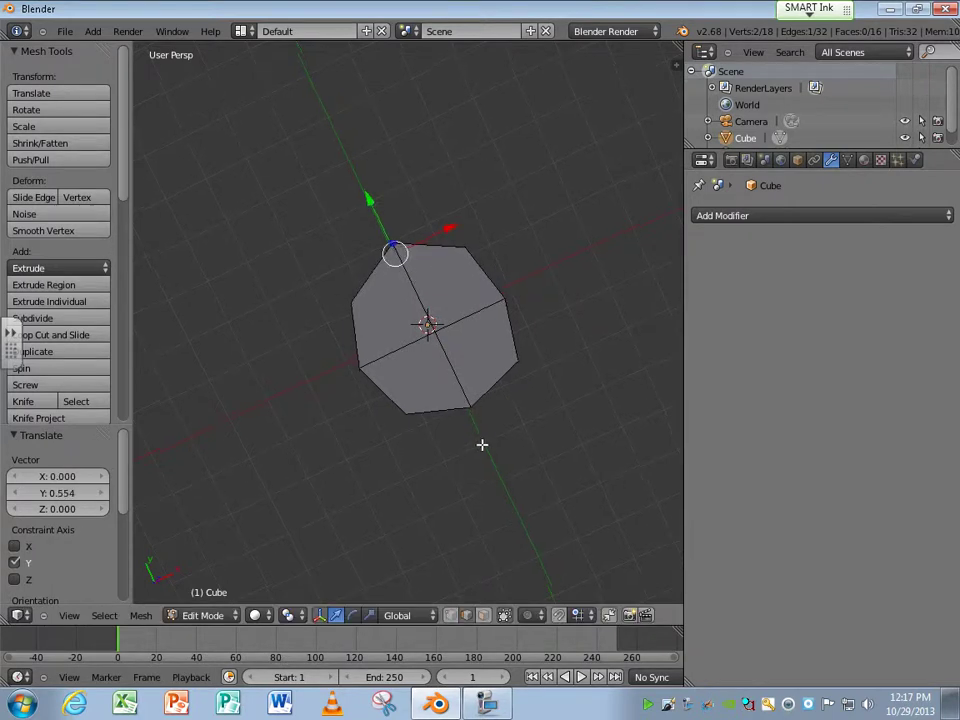
Delete the centre vertex of the top face to open the top of the eight-sided mesh.
{"action": "middle_click_drag", "start_coordinate": [482, 446], "coordinate": [375, 300]}
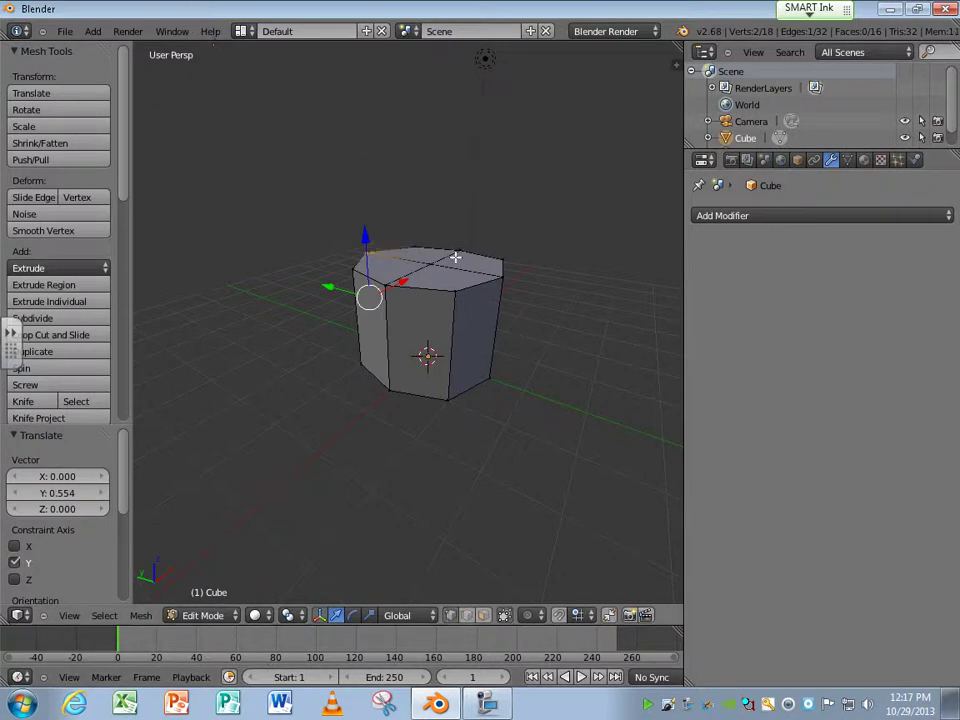
{"action": "right_click", "coordinate": [431, 265]}
{"action": "key", "text": "x"}
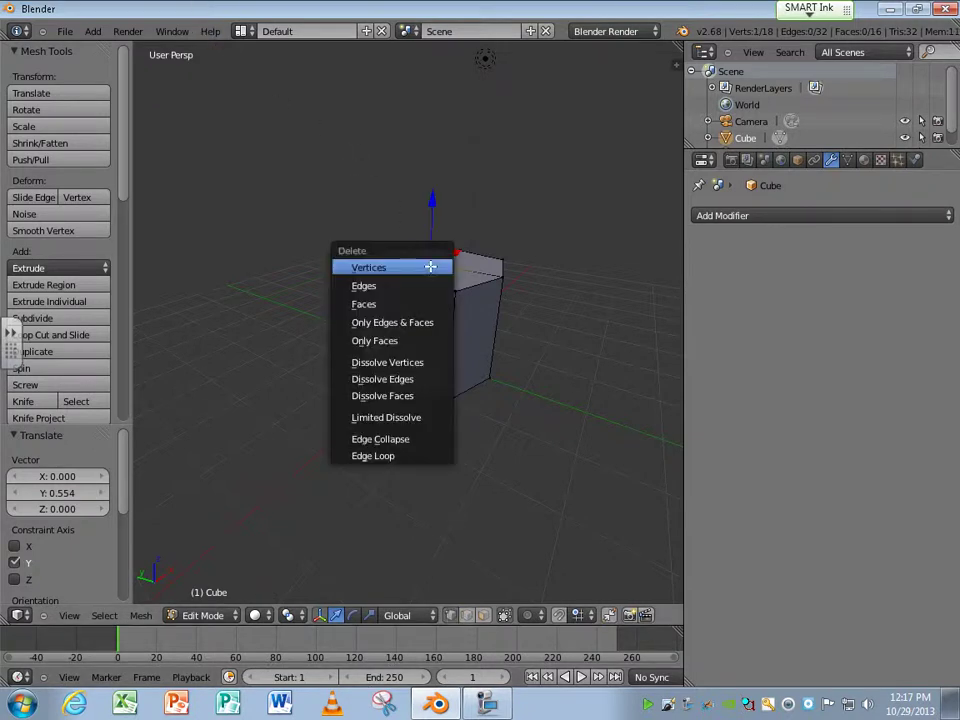
{"action": "left_click", "coordinate": [434, 265]}
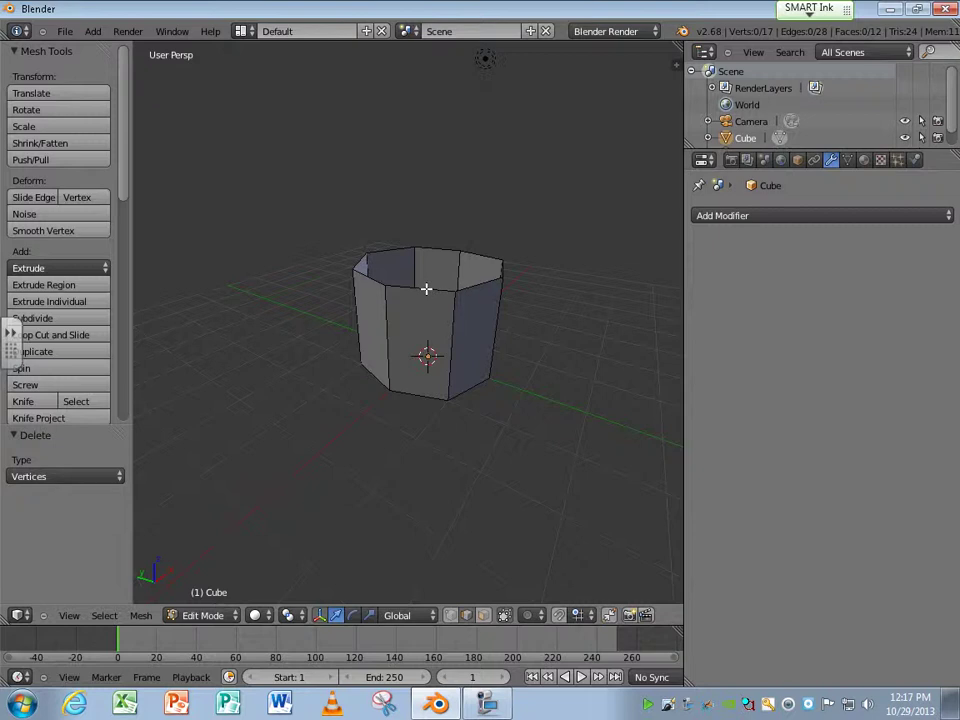
{"action": "right_click", "coordinate": [426, 289], "text": "alt"}
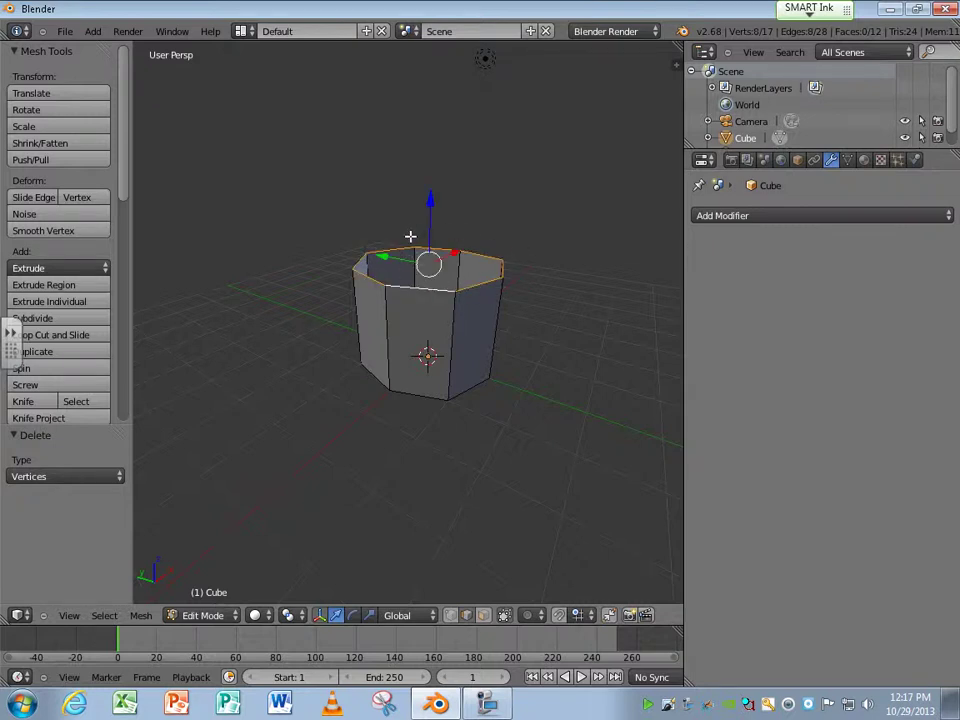
{"action": "scroll", "coordinate": [321, 261], "scroll_direction": "down", "scroll_amount": 5}
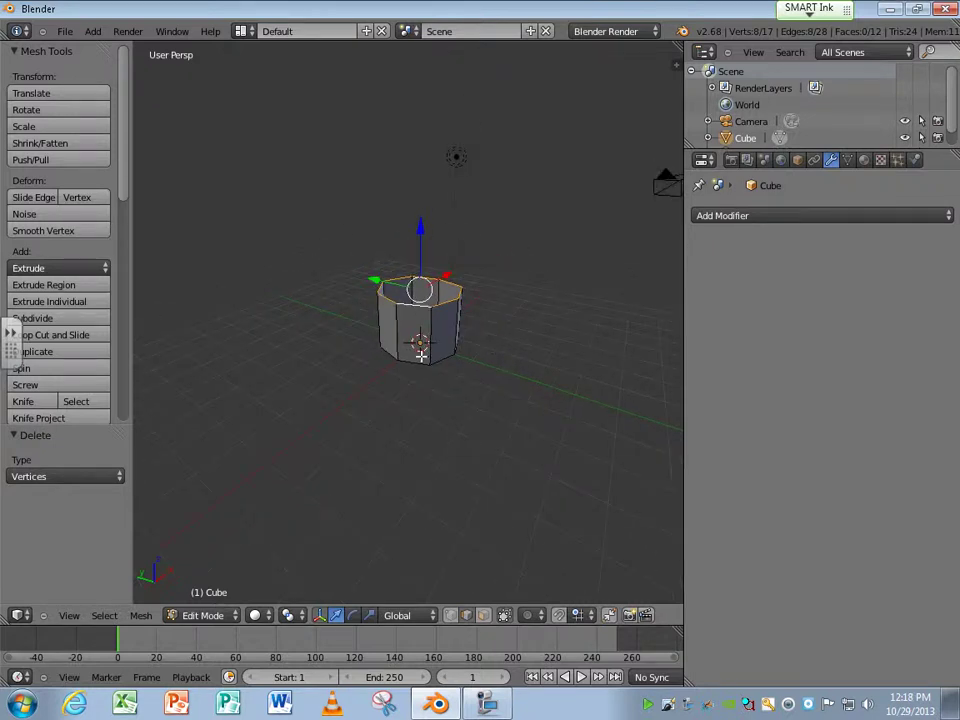
{"action": "key", "text": "a"}
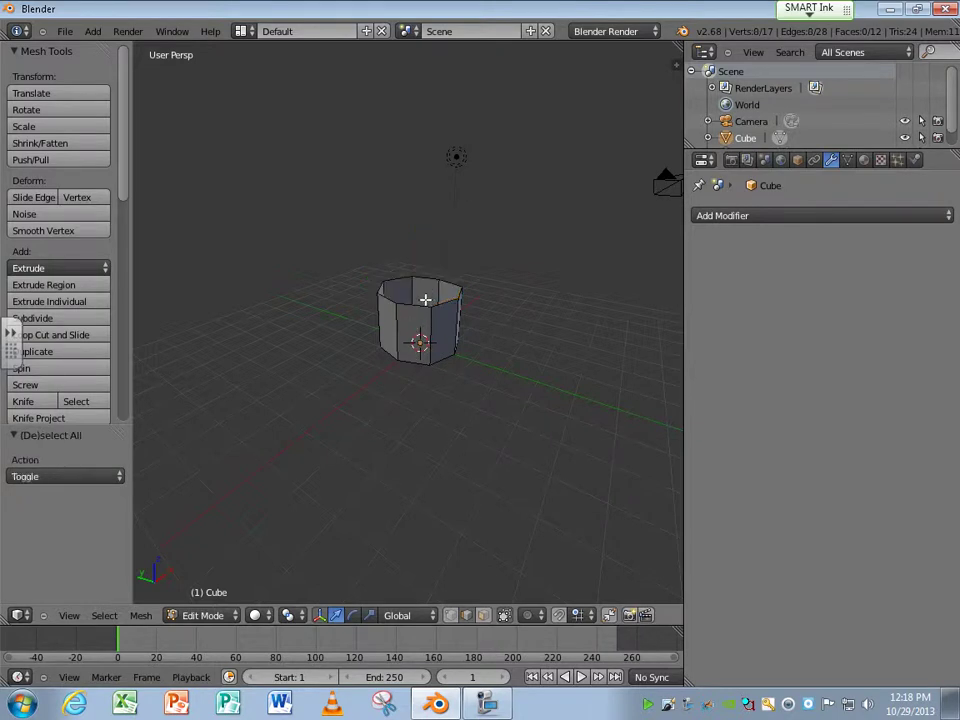
Move the entire open mesh by -2.495 along X and add a Mirror modifier on the X axis.
{"action": "key", "text": "a"}
{"action": "middle_click_drag", "start_coordinate": [453, 364], "coordinate": [377, 388]}
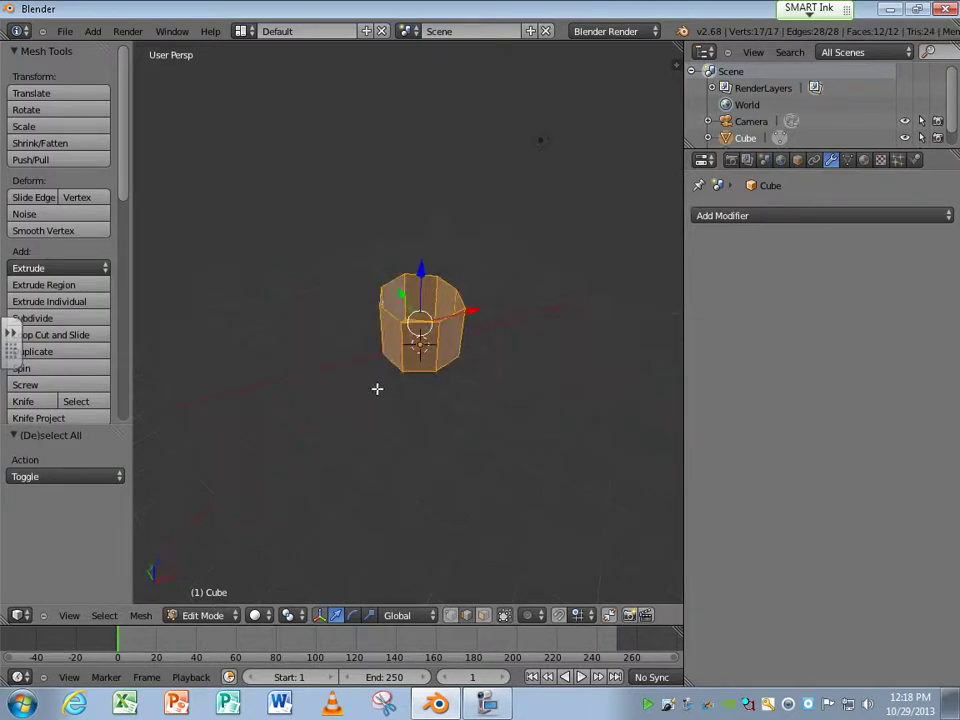
{"action": "middle_click_drag", "start_coordinate": [516, 302], "coordinate": [478, 331]}
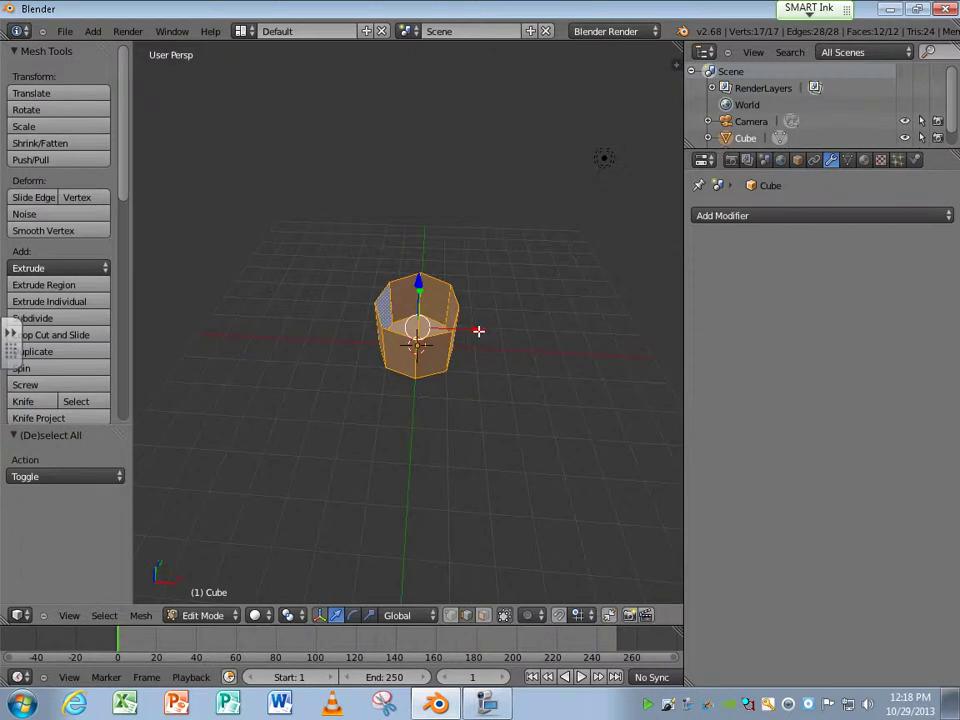
{"action": "left_click_drag", "start_coordinate": [476, 331], "coordinate": [405, 340]}
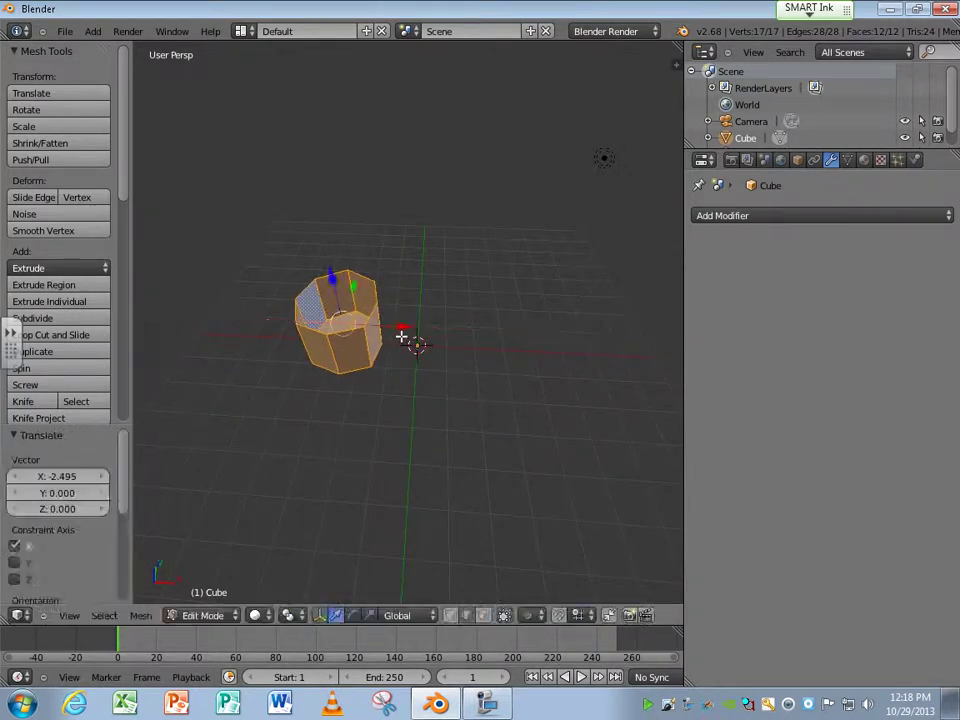
{"action": "left_click", "coordinate": [801, 217]}
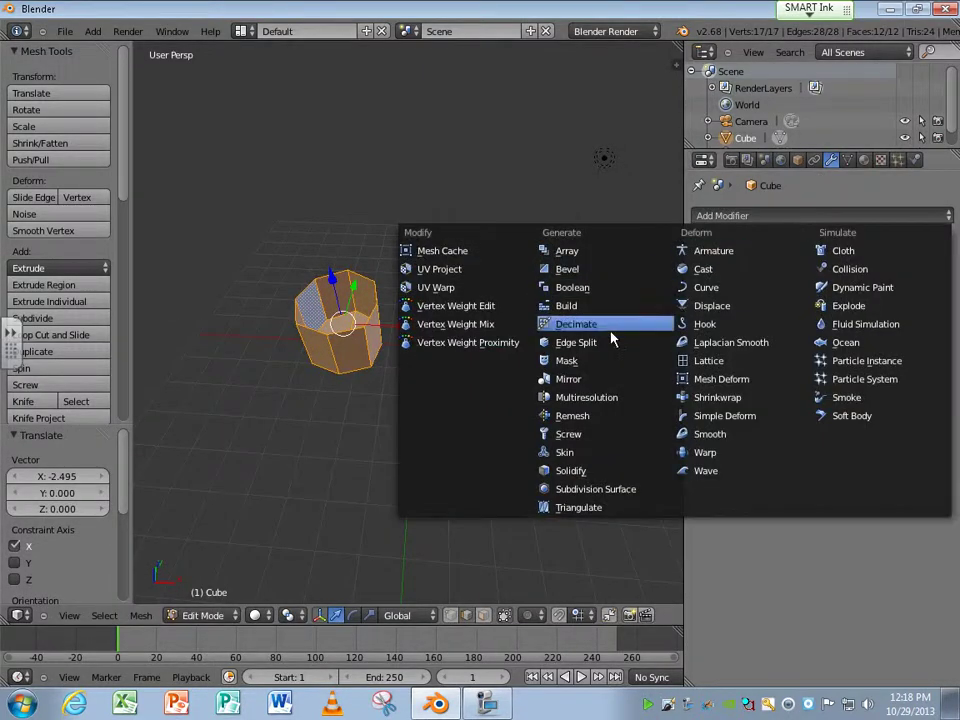
{"action": "left_click", "coordinate": [597, 378]}
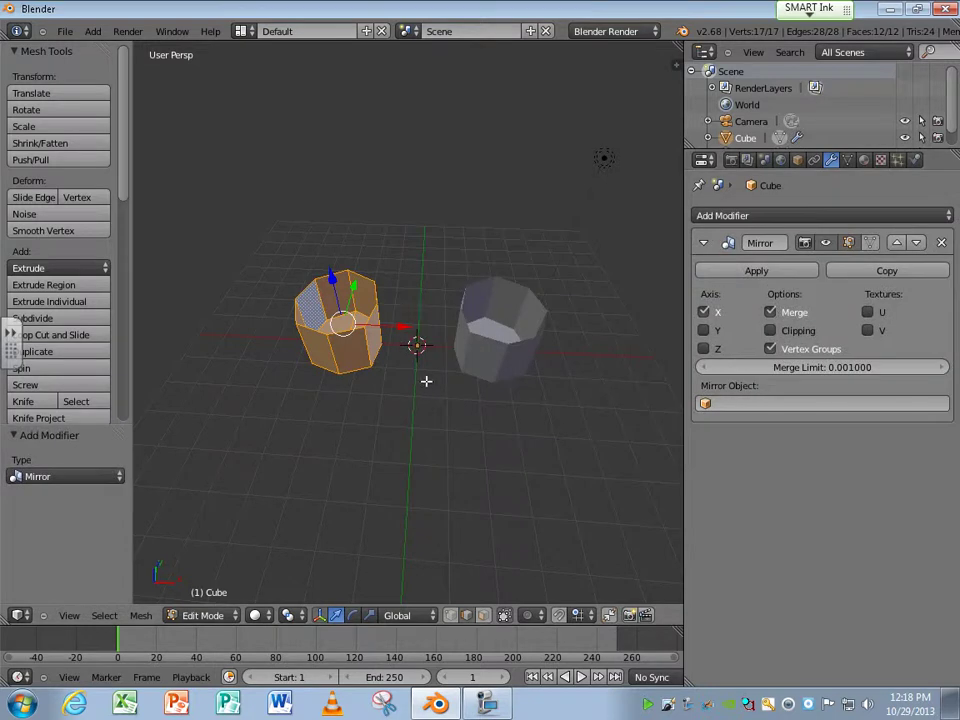
Select the edge loop around the open top rim and extrude it upward by 3.528 along Z.
{"action": "middle_click_drag", "start_coordinate": [390, 396], "coordinate": [414, 369]}
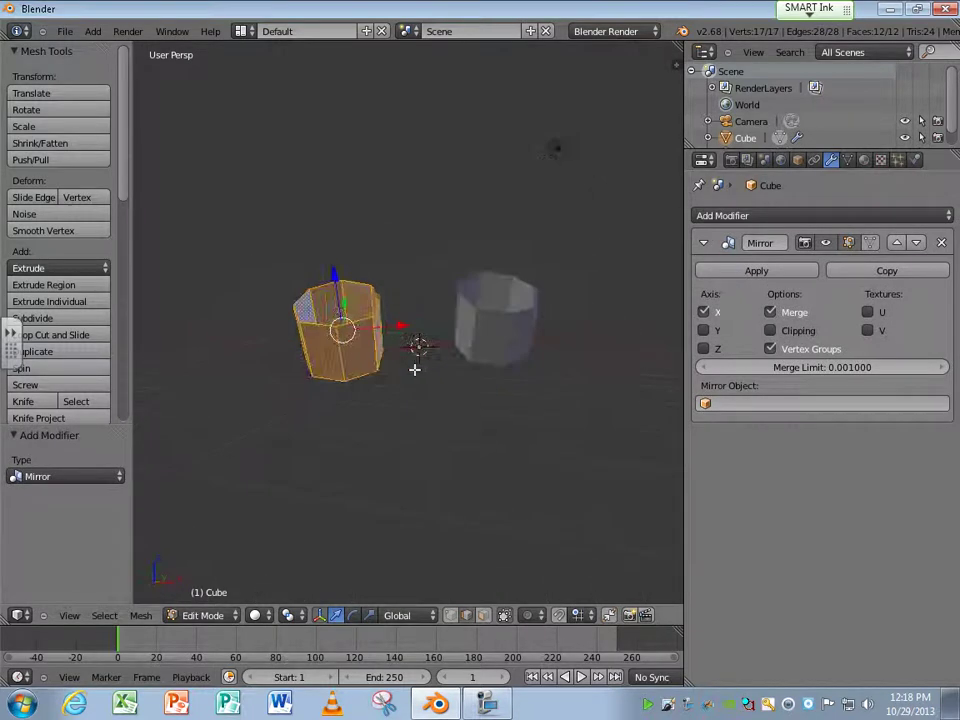
{"action": "right_click", "coordinate": [356, 321], "text": "alt"}
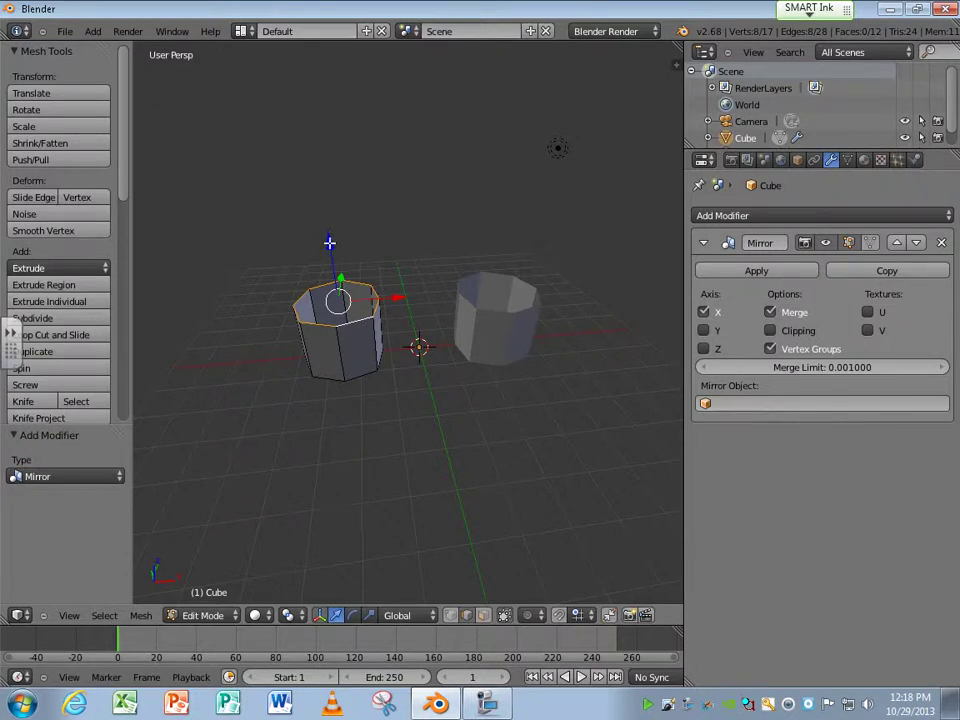
{"action": "key", "text": "e"}
{"action": "key", "text": "Escape"}
{"action": "left_click_drag", "start_coordinate": [334, 245], "coordinate": [323, 124]}
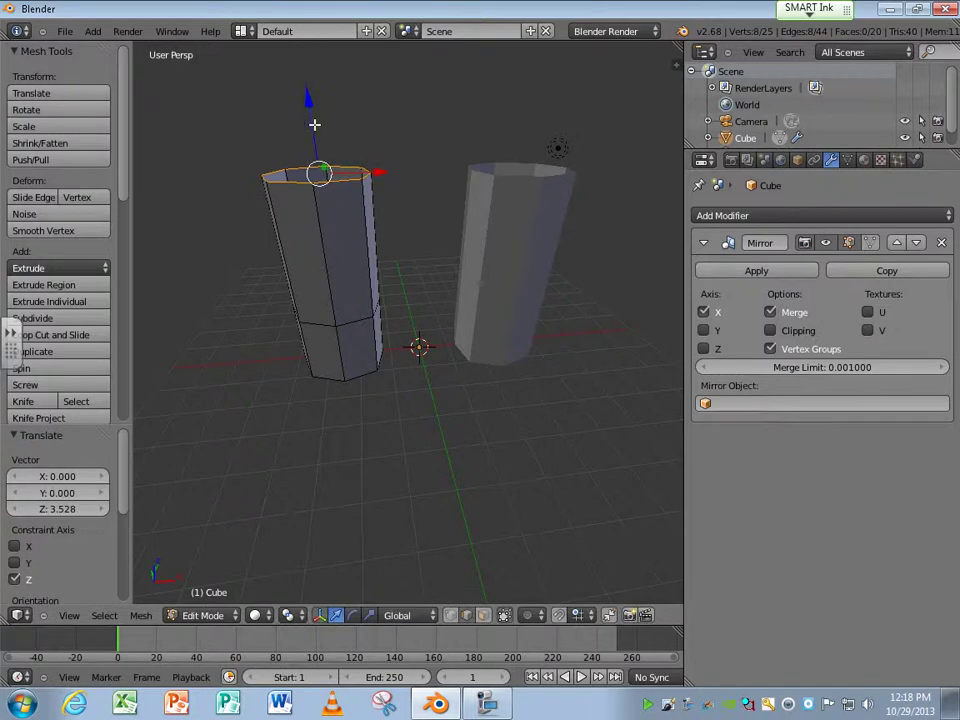
Extrude the top rim upward by 1.287 along Z and scale the new rim to 1.067.
{"action": "scroll", "coordinate": [357, 194], "scroll_direction": "down", "scroll_amount": 3}
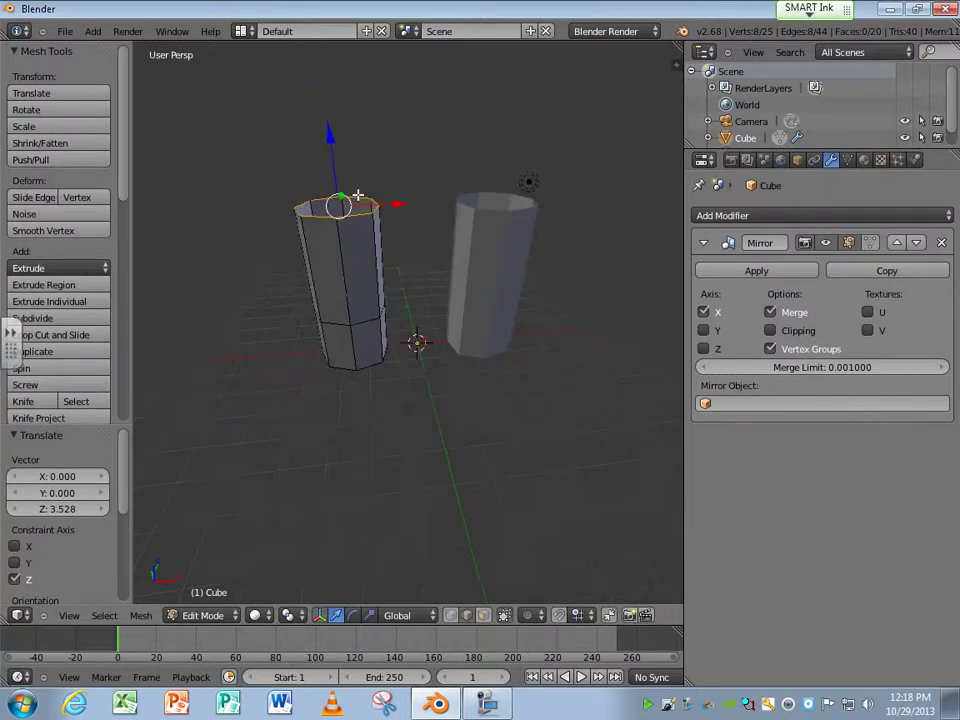
{"action": "key", "text": "e"}
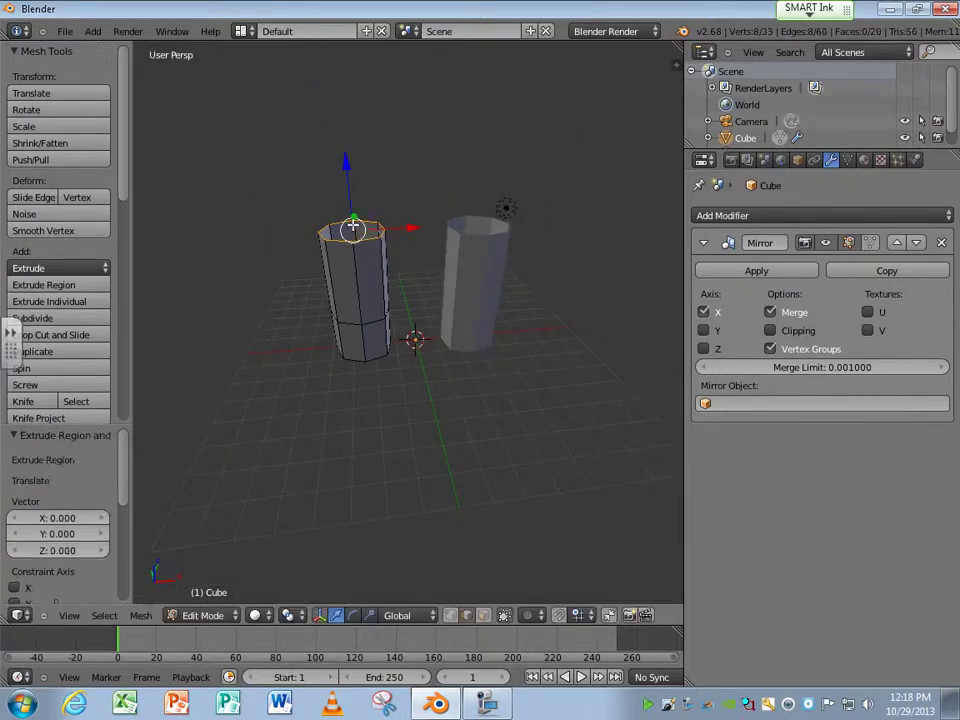
{"action": "left_click", "coordinate": [341, 126]}
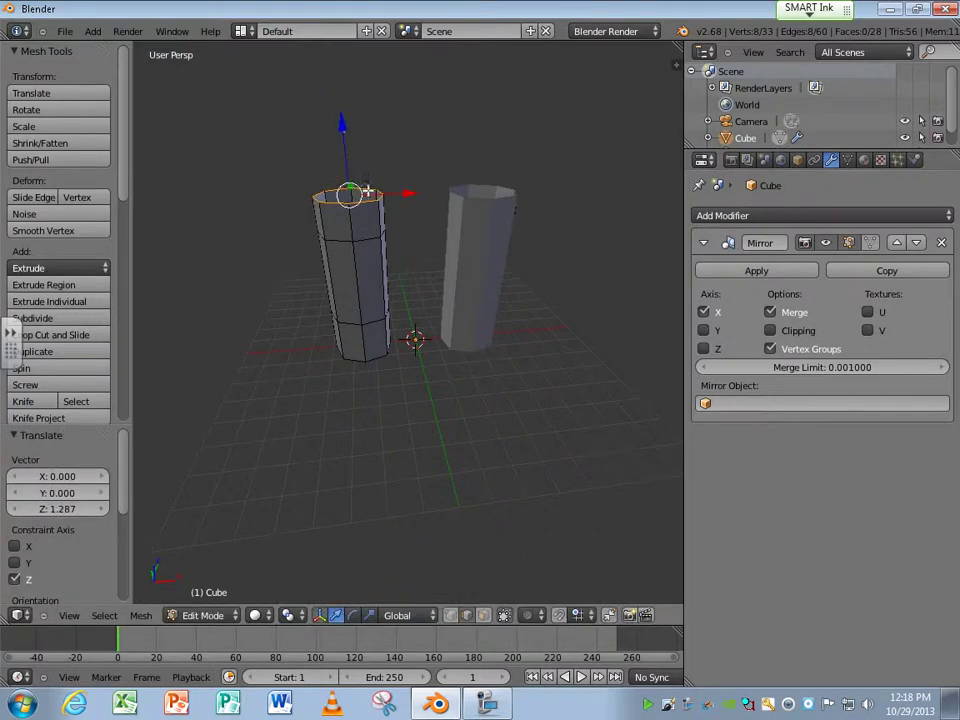
{"action": "key", "text": "s"}
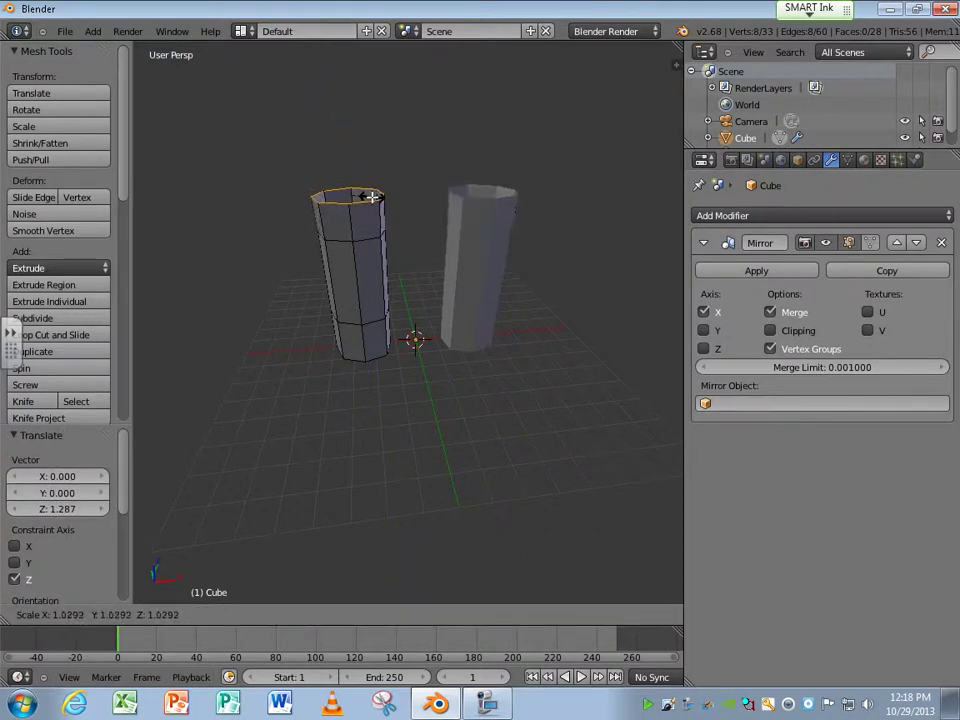
{"action": "left_click", "coordinate": [373, 197]}
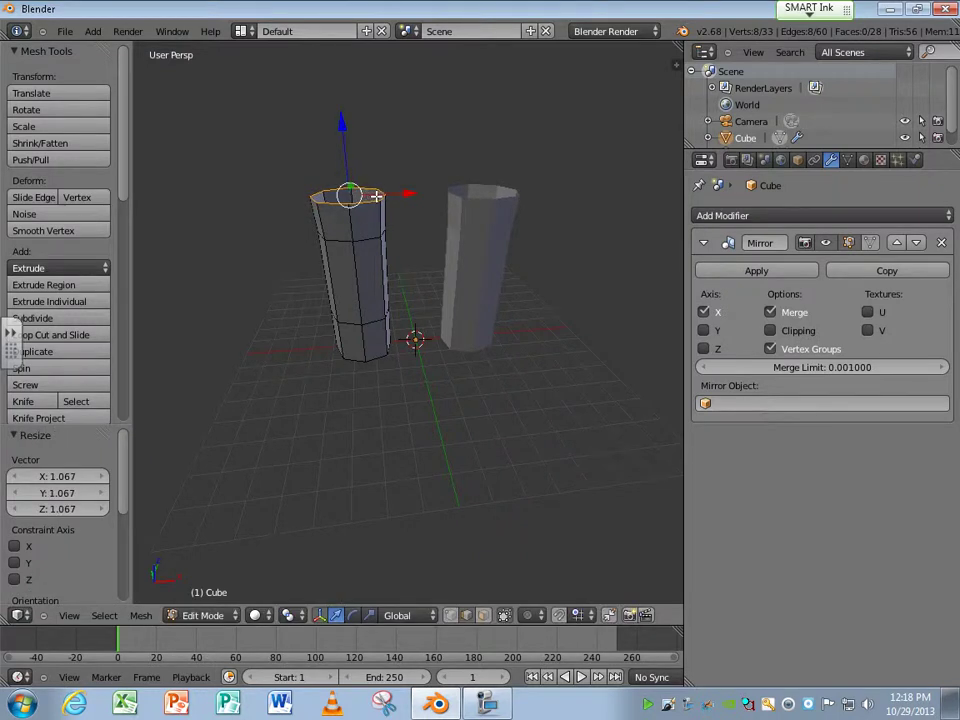
Extrude the widened rim upward along Z twice, the second time by 0.849.
{"action": "key", "text": "e"}
{"action": "right_click", "coordinate": [354, 144]}
{"action": "left_click_drag", "start_coordinate": [354, 144], "coordinate": [320, 52]}
{"action": "key", "text": "e"}
{"action": "right_click", "coordinate": [332, 71]}
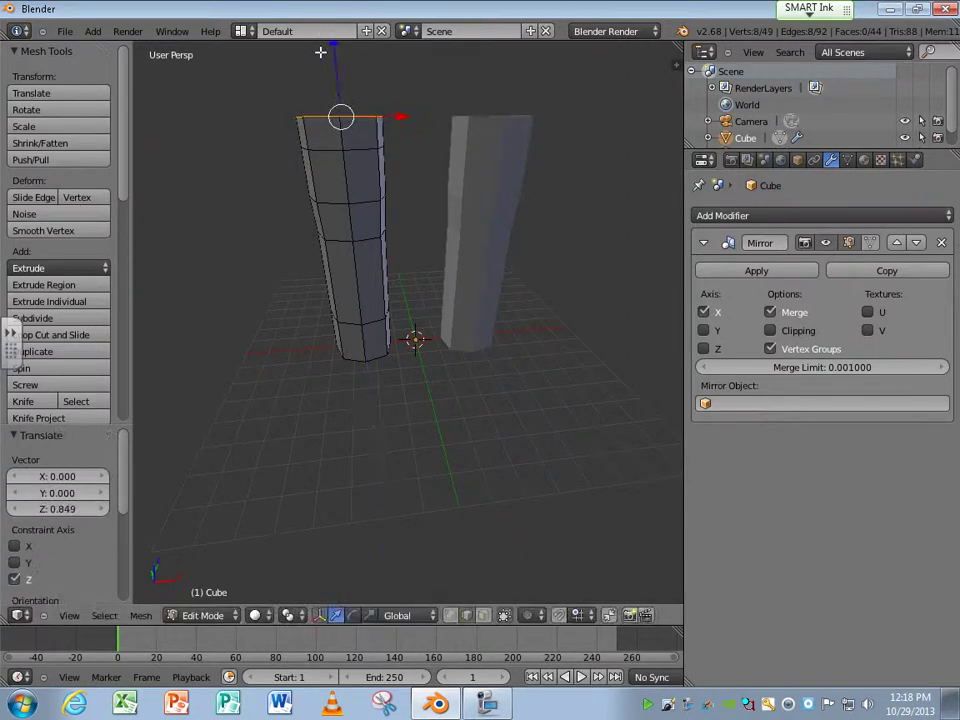
Scale the topmost edge loop inward to 0.878.
{"action": "scroll", "coordinate": [404, 176], "scroll_direction": "down", "scroll_amount": 1}
{"action": "middle_click_drag", "start_coordinate": [404, 176], "coordinate": [395, 191]}
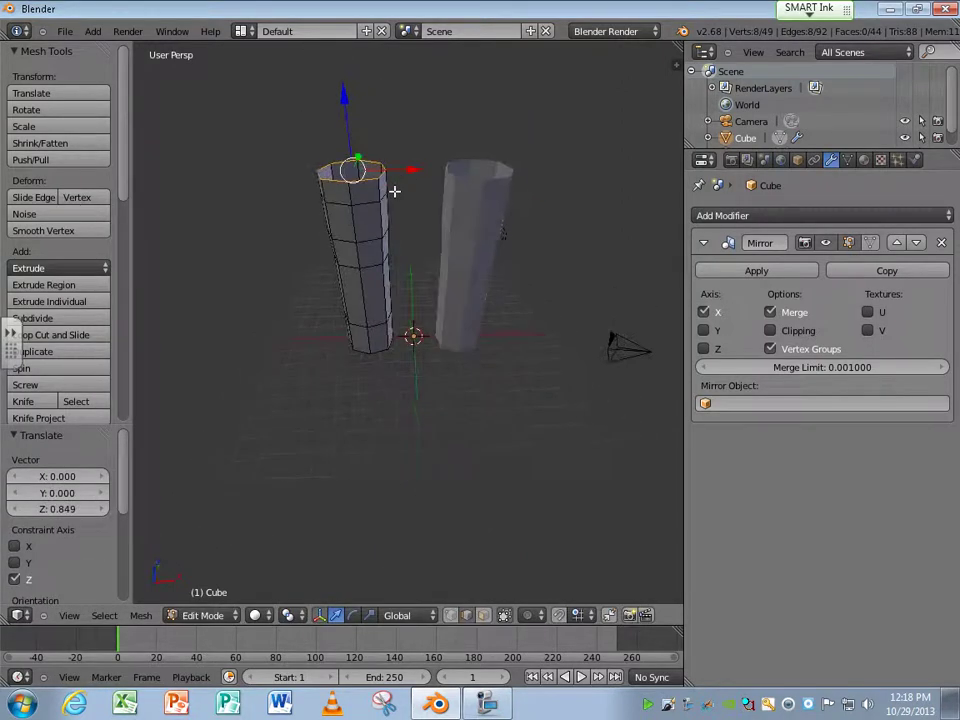
{"action": "key", "text": "s"}
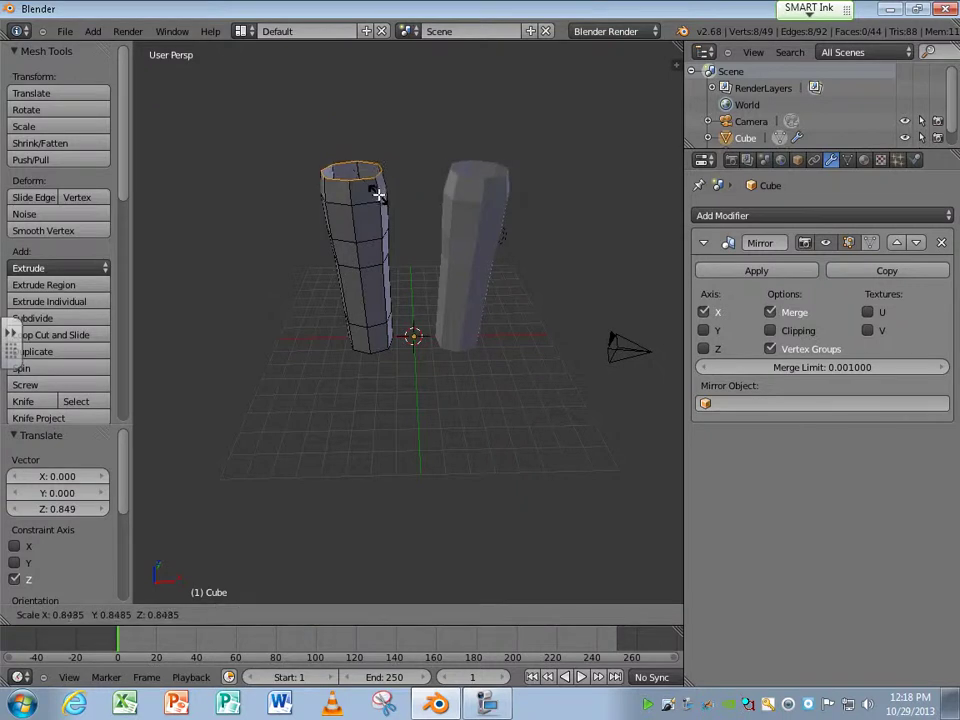
{"action": "left_click", "coordinate": [378, 195]}
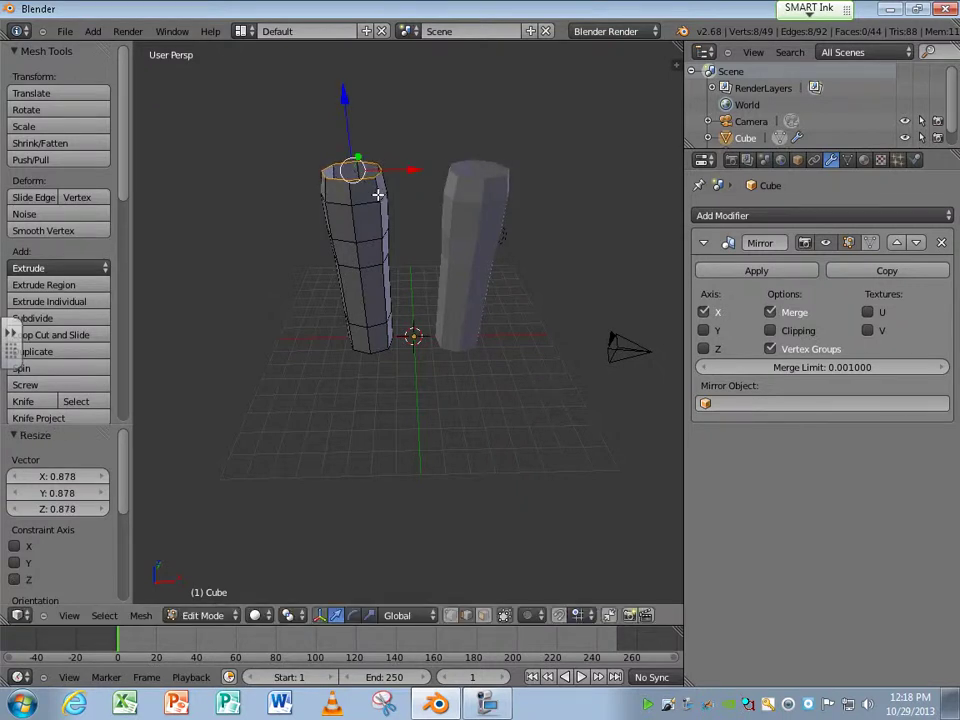
Extrude the narrowed rim upward along Z twice, first by 0.799 and the second time by 0.913.
{"action": "key", "text": "e"}
{"action": "right_click", "coordinate": [382, 172]}
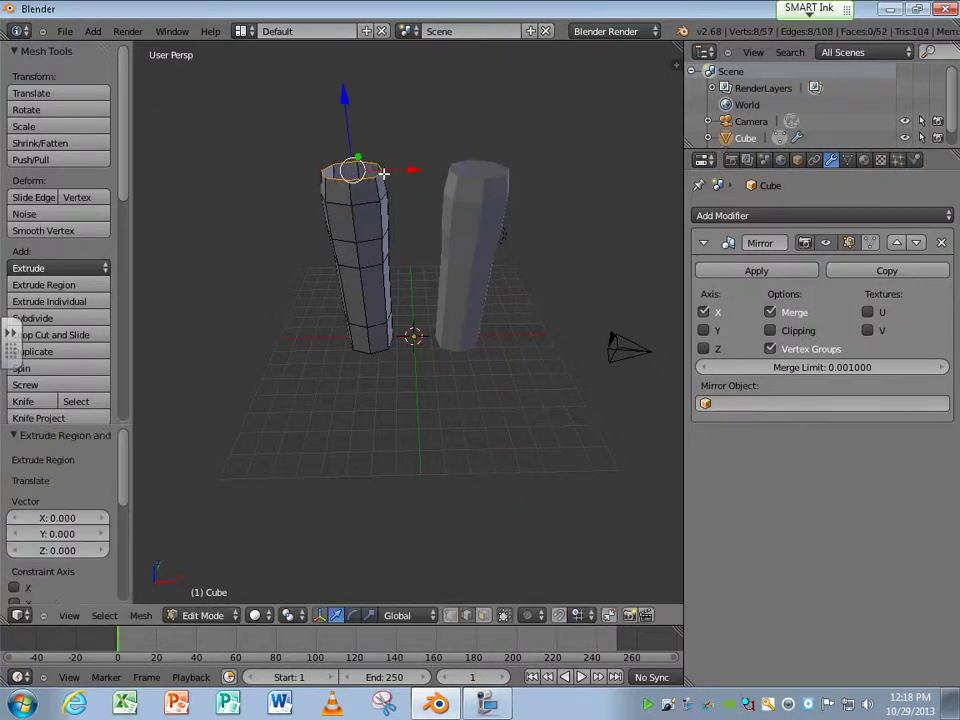
{"action": "left_click_drag", "start_coordinate": [345, 94], "coordinate": [341, 72]}
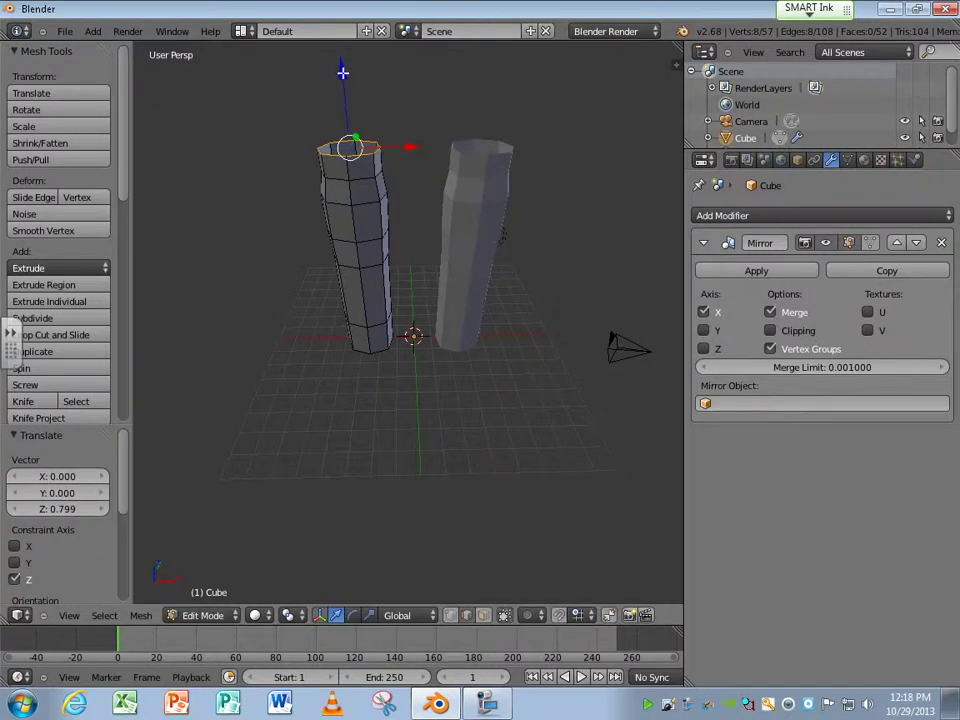
{"action": "key", "text": "e"}
{"action": "right_click", "coordinate": [350, 81]}
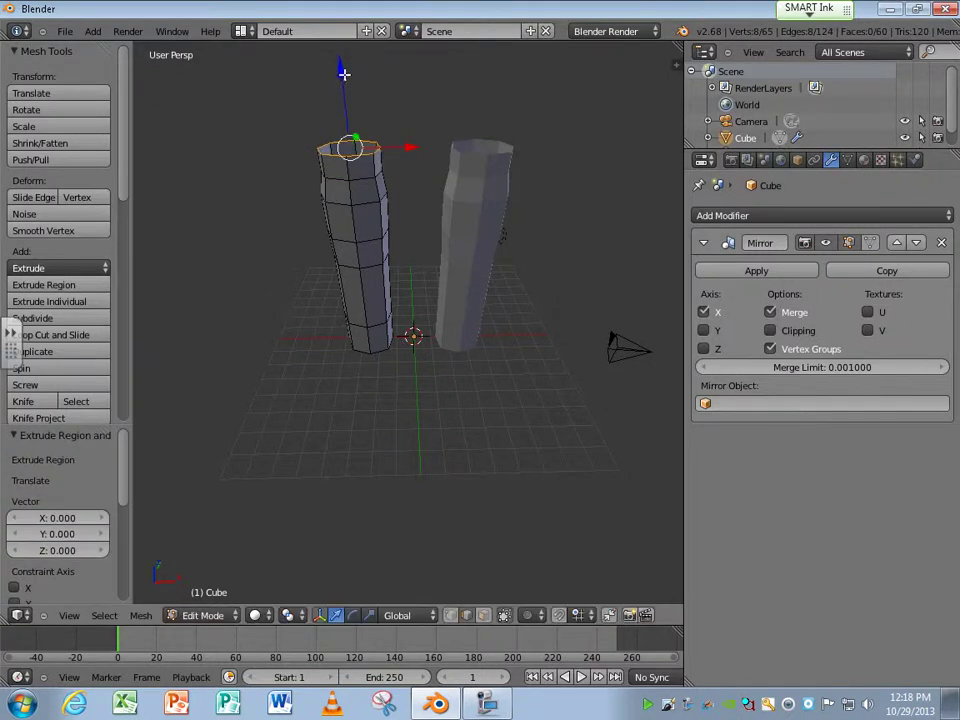
{"action": "left_click_drag", "start_coordinate": [343, 74], "coordinate": [340, 47]}
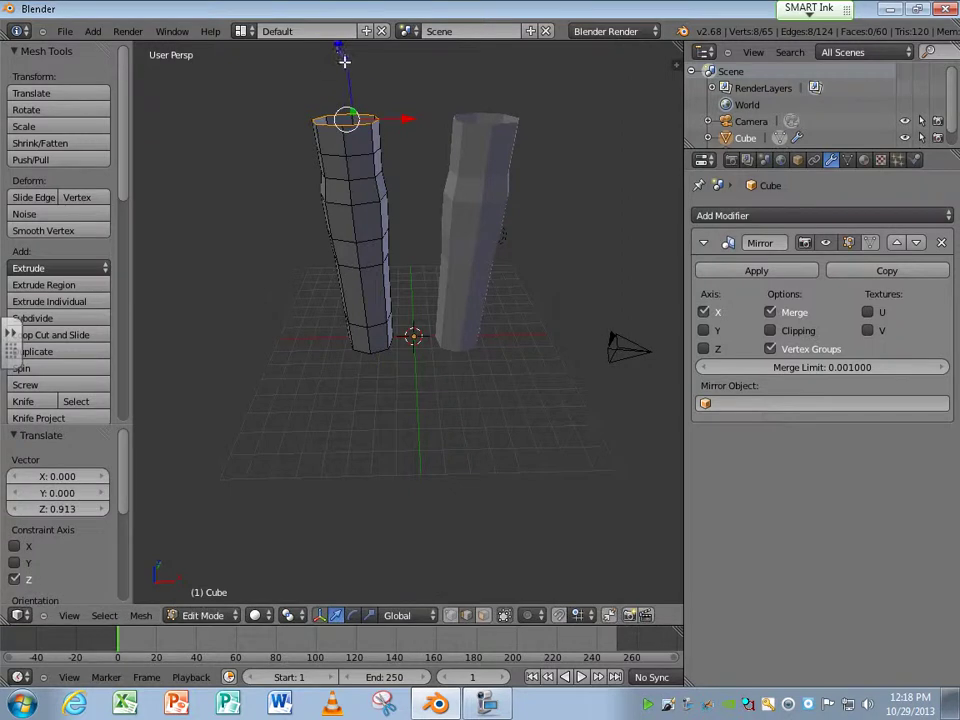
{"action": "key", "text": "e"}
{"action": "left_click", "coordinate": [348, 59]}
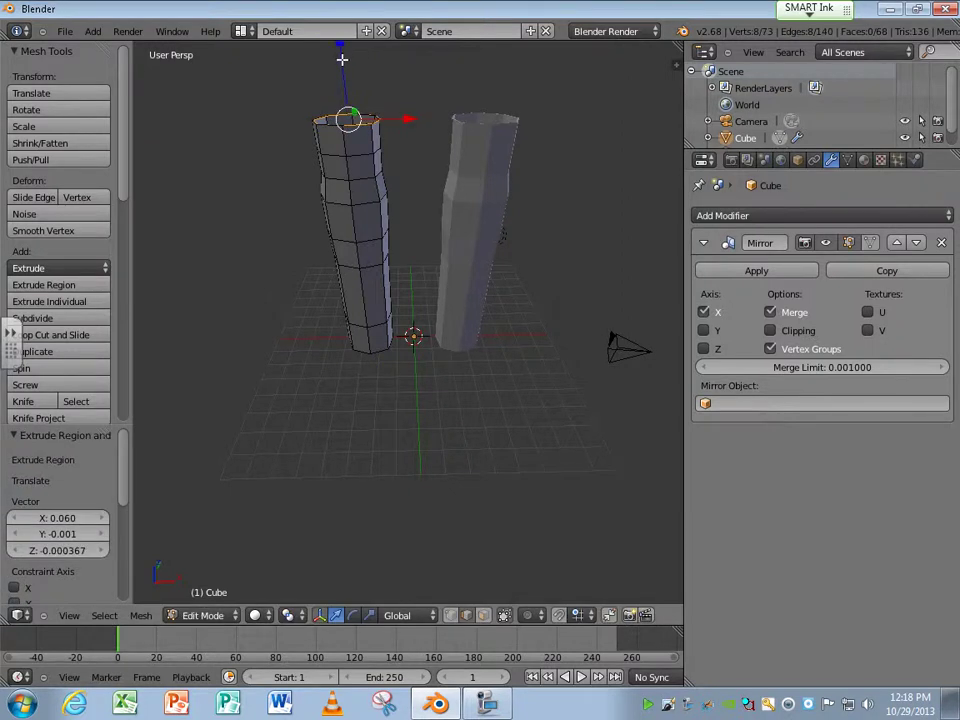
{"action": "key", "text": "ctrl+z"}
Raise the top rim by 0.106 along Z, and extrude it upward by another 0.441.
{"action": "mouse_move", "coordinate": [341, 56]}
{"action": "left_mouse_down"}
{"action": "mouse_move", "coordinate": [339, 38]}
{"action": "mouse_move", "coordinate": [337, 51]}
{"action": "left_mouse_up"}
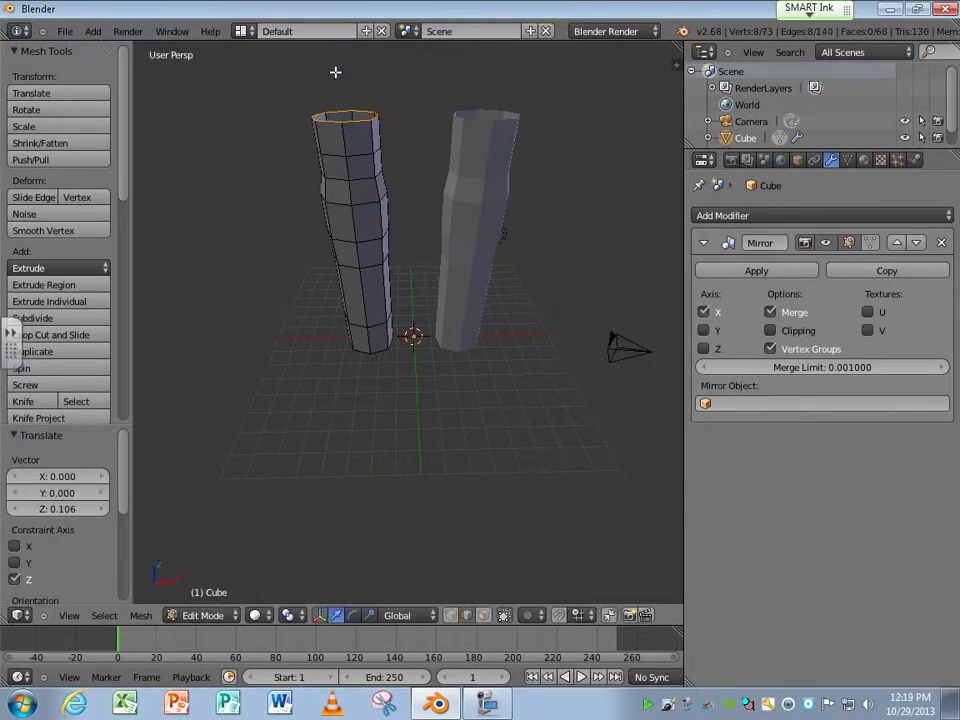
{"action": "key", "text": "e"}
{"action": "left_click", "coordinate": [335, 71]}
{"action": "left_click_drag", "start_coordinate": [340, 62], "coordinate": [342, 43]}
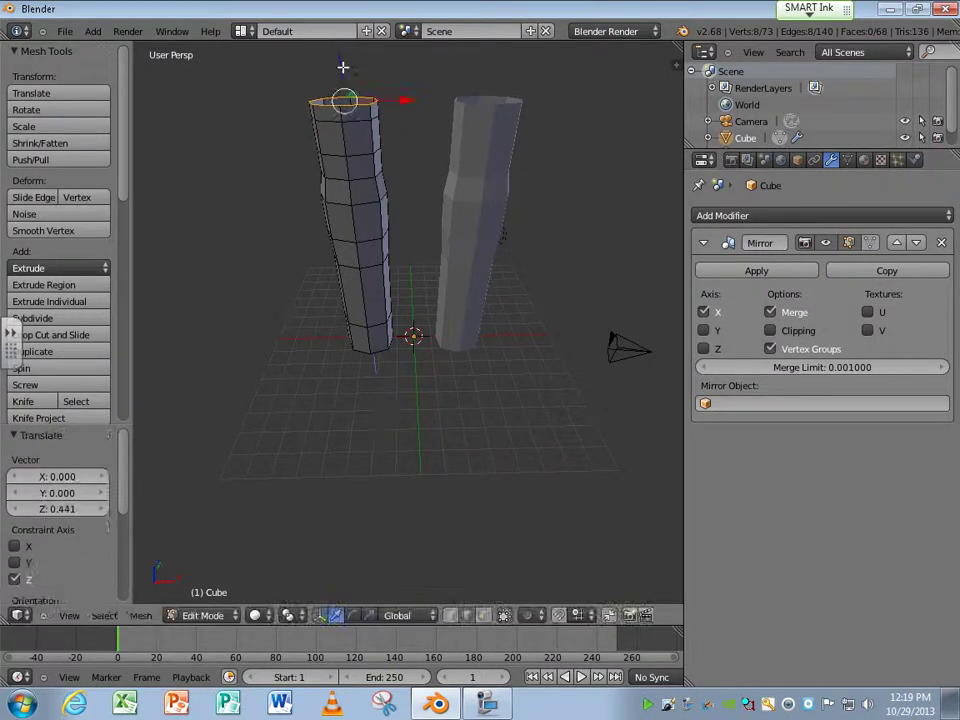
Scale the new top rim to 1.089 and extrude it upward along Z by 3.218.
{"action": "key", "text": "s"}
{"action": "left_click", "coordinate": [371, 91]}
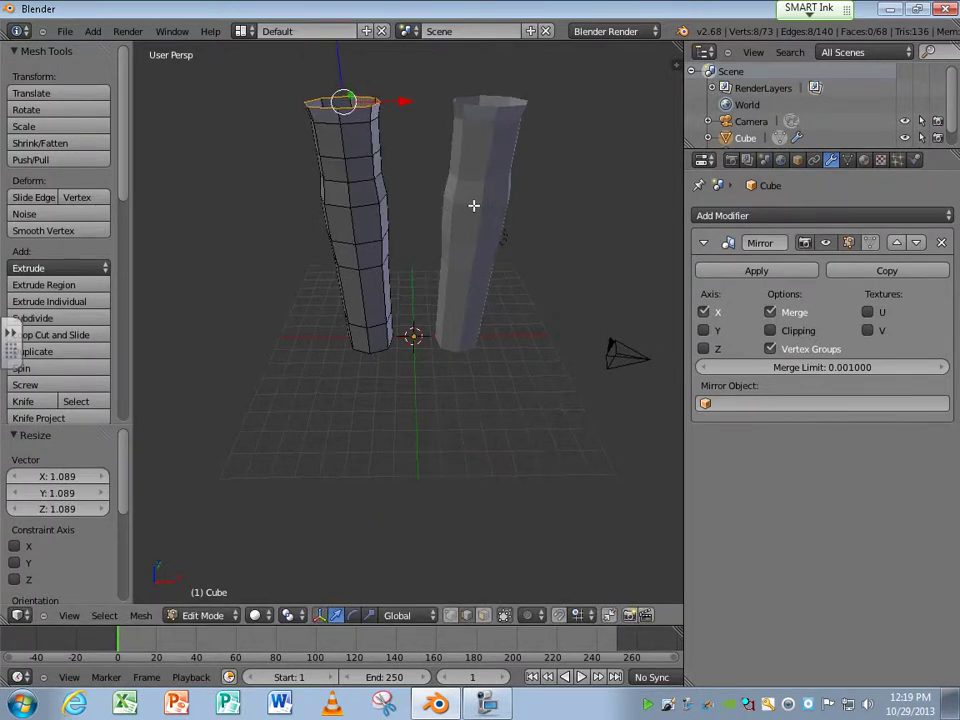
{"action": "middle_click_drag", "start_coordinate": [474, 206], "coordinate": [386, 255]}
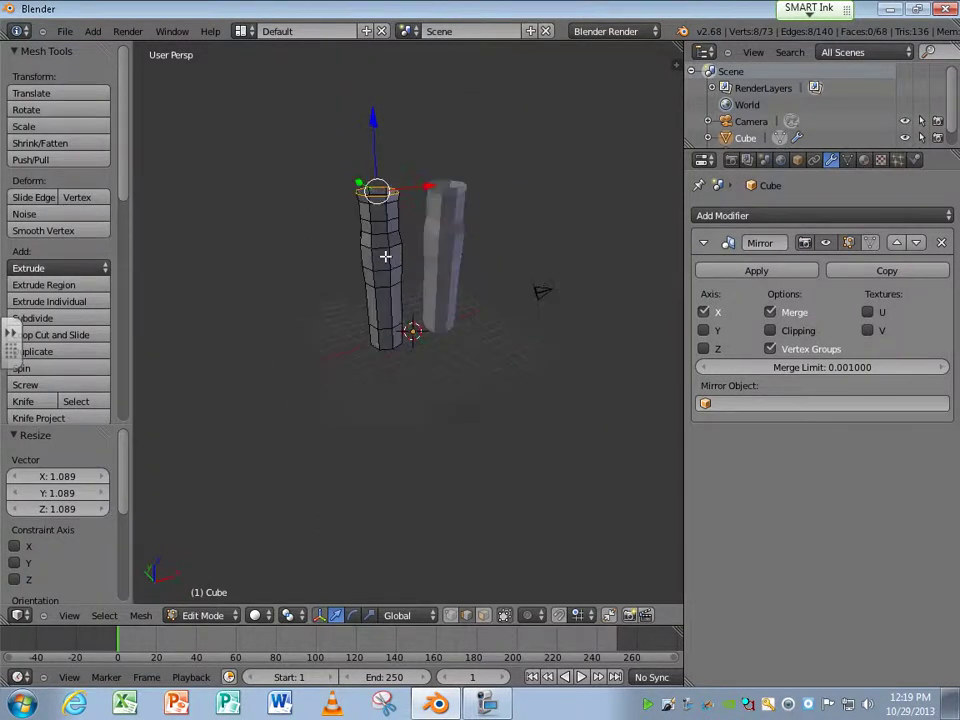
{"action": "key", "text": "e"}
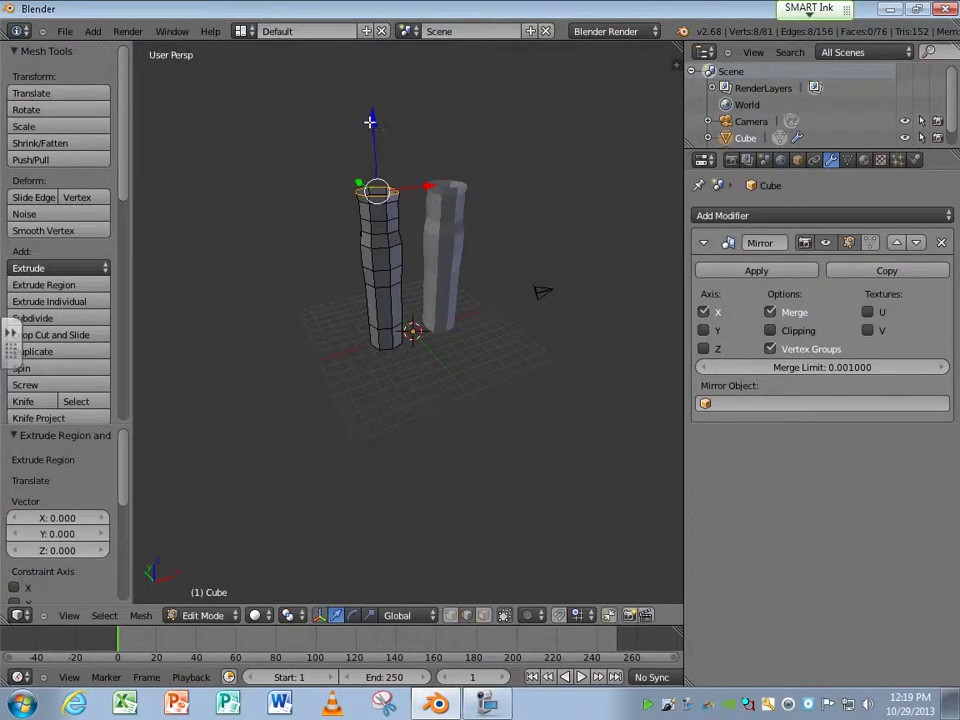
{"action": "left_click", "coordinate": [367, 60]}
{"action": "key", "text": "e"}
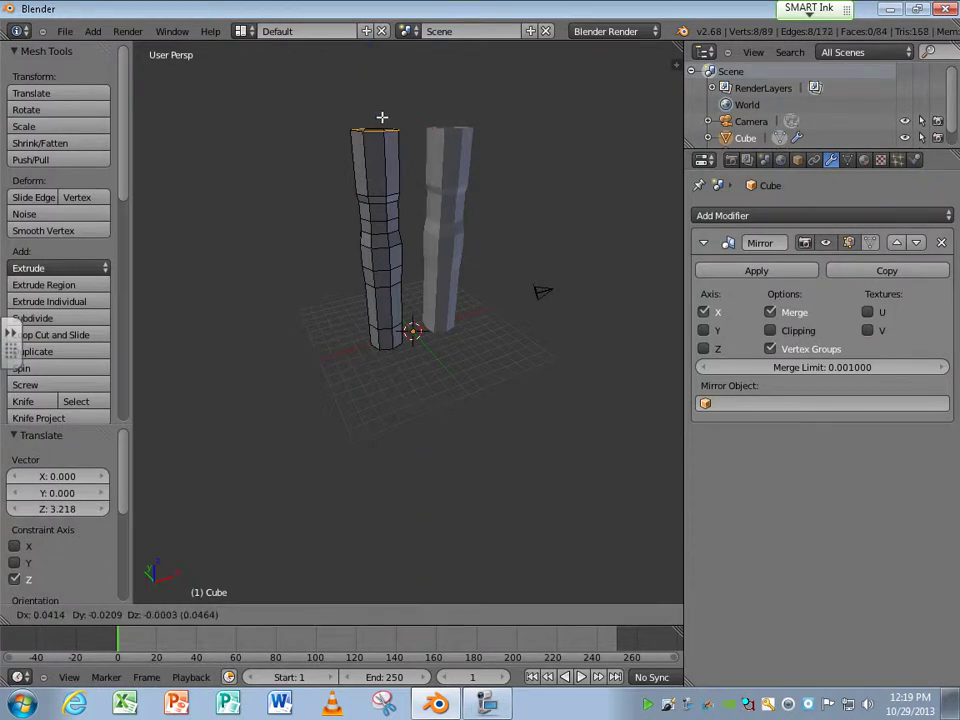
{"action": "left_click", "coordinate": [383, 118]}
{"action": "key", "text": "ctrl+z"}
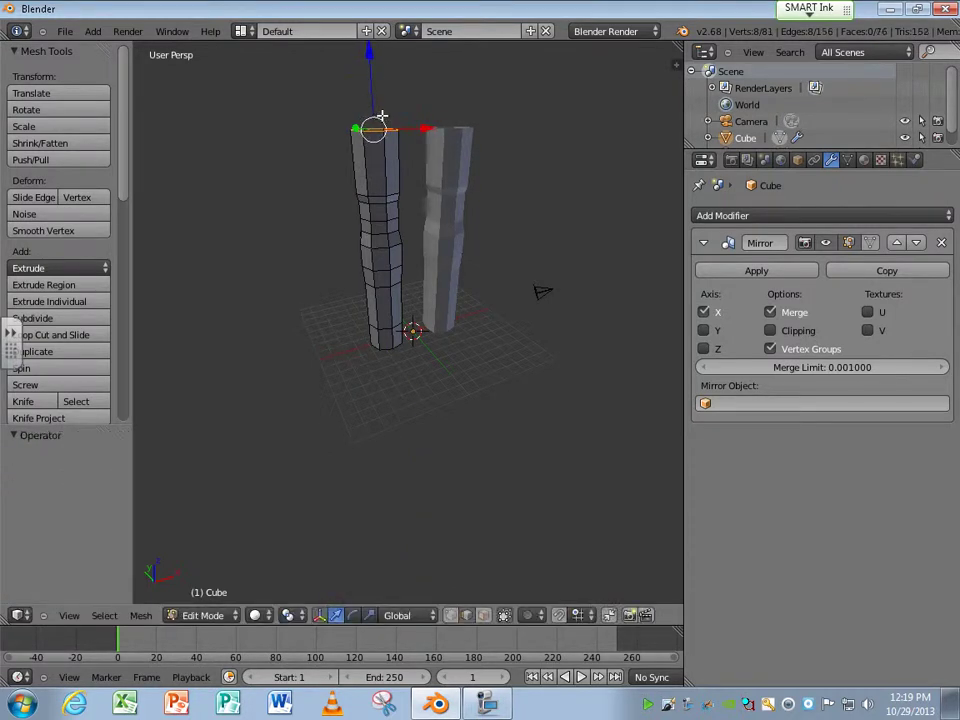
Lower the top rim by 0.276 along Z, and extrude it upward by 1.083.
{"action": "key", "text": "g"}
{"action": "key", "text": "z"}
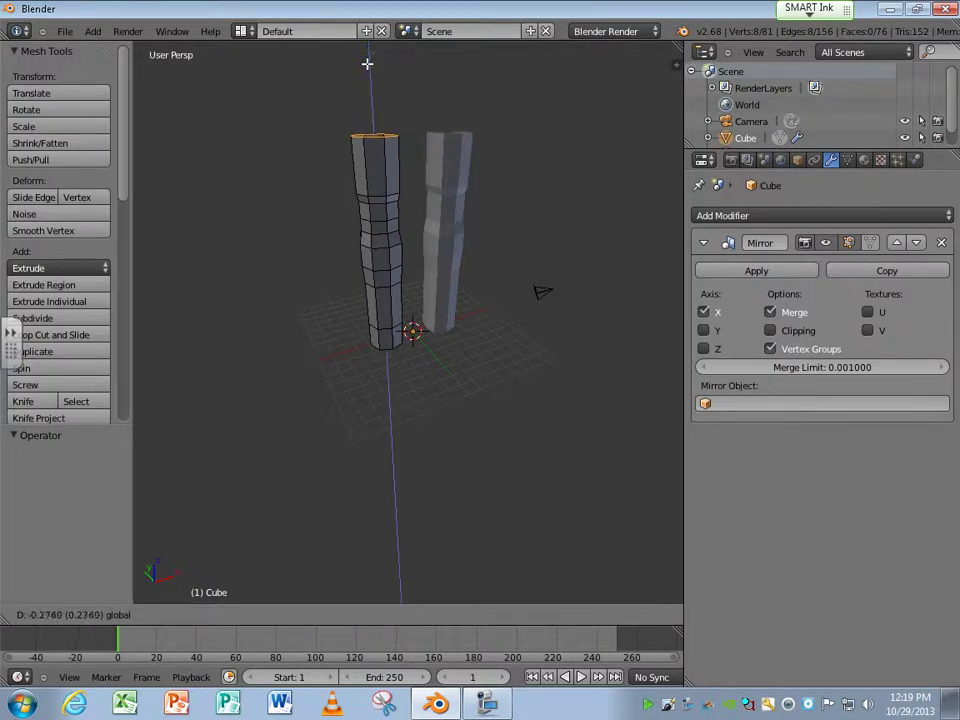
{"action": "left_click", "coordinate": [367, 62]}
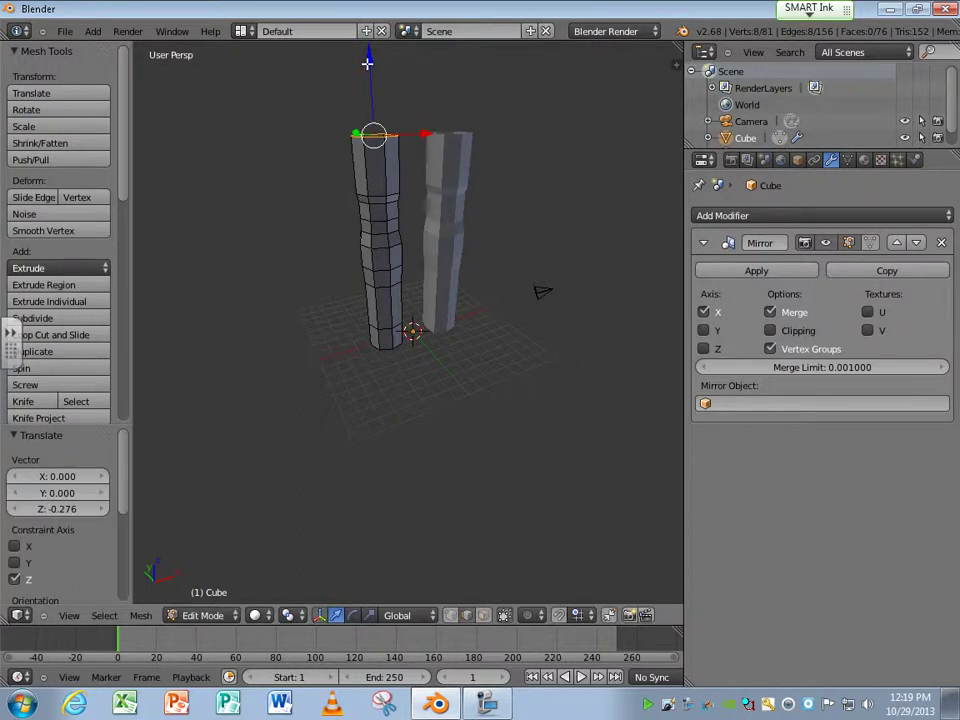
{"action": "key", "text": "e"}
{"action": "left_click", "coordinate": [367, 45]}
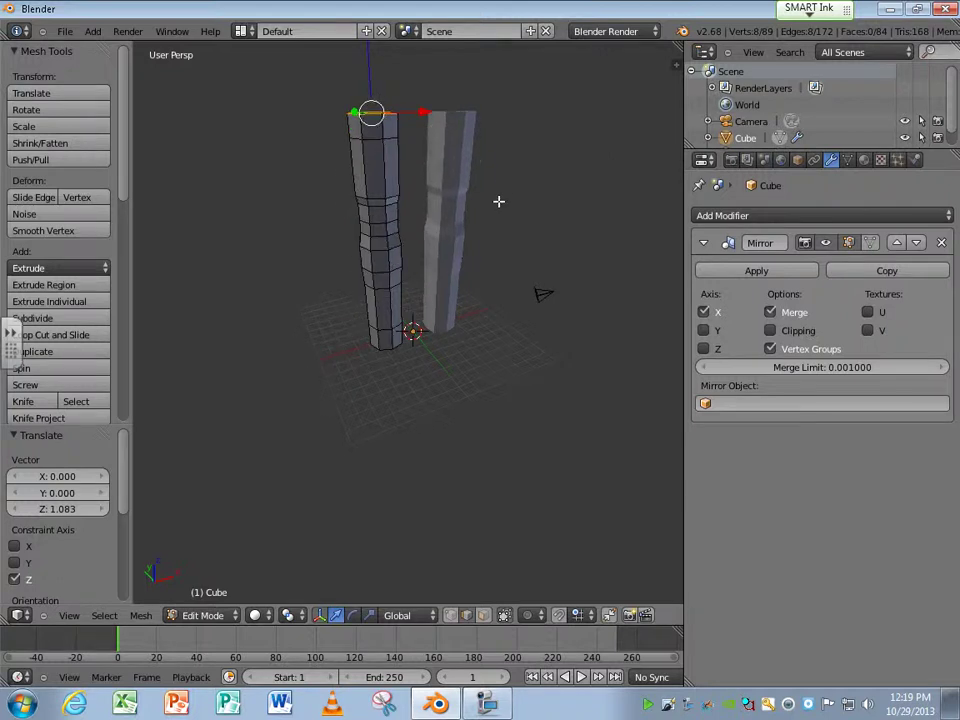
Shift the top rim 0.086 along X toward the mirrored leg, and the selected edges just below it by 0.090.
{"action": "middle_click_drag", "start_coordinate": [498, 201], "coordinate": [448, 214]}
{"action": "key", "text": "g"}
{"action": "key", "text": "x"}
{"action": "left_click", "coordinate": [386, 140]}
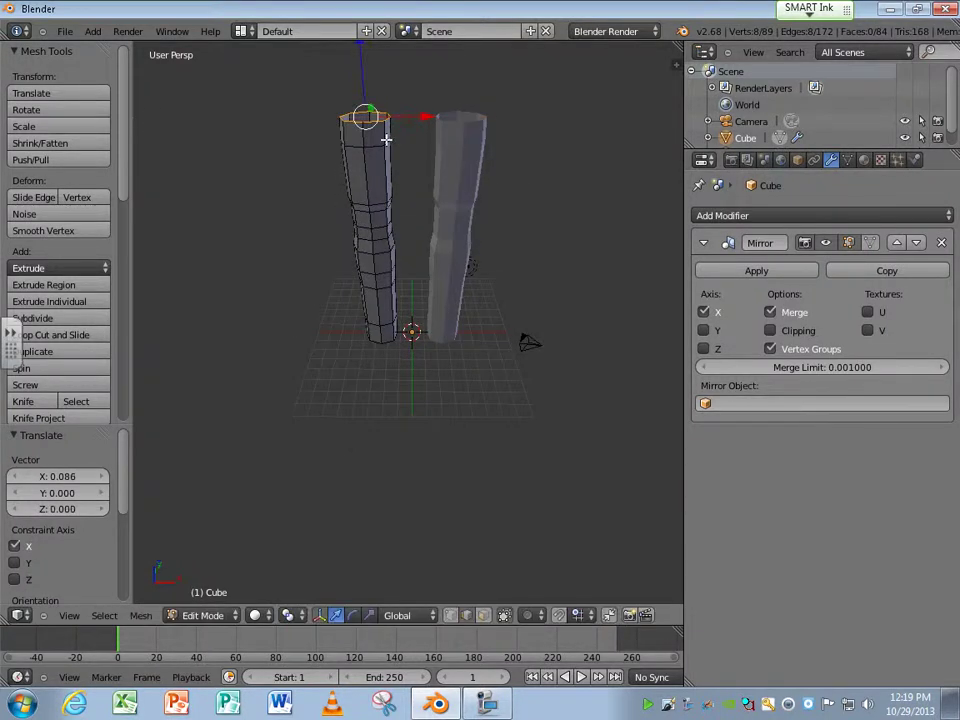
{"action": "right_click", "coordinate": [377, 147], "text": "alt"}
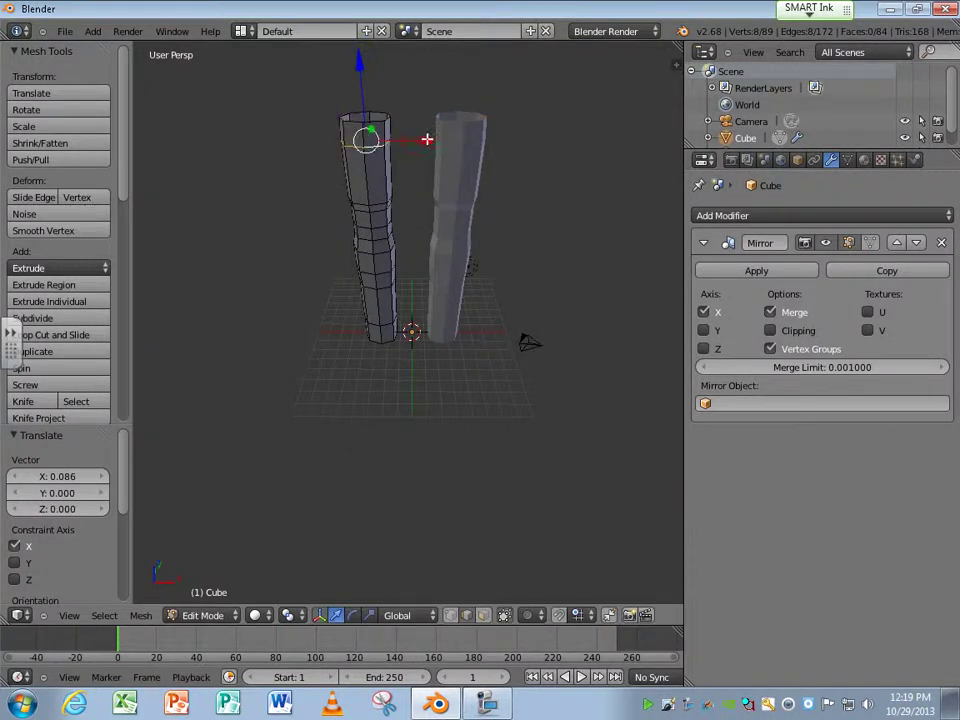
{"action": "key", "text": "g"}
{"action": "key", "text": "x"}
{"action": "left_click", "coordinate": [383, 120]}
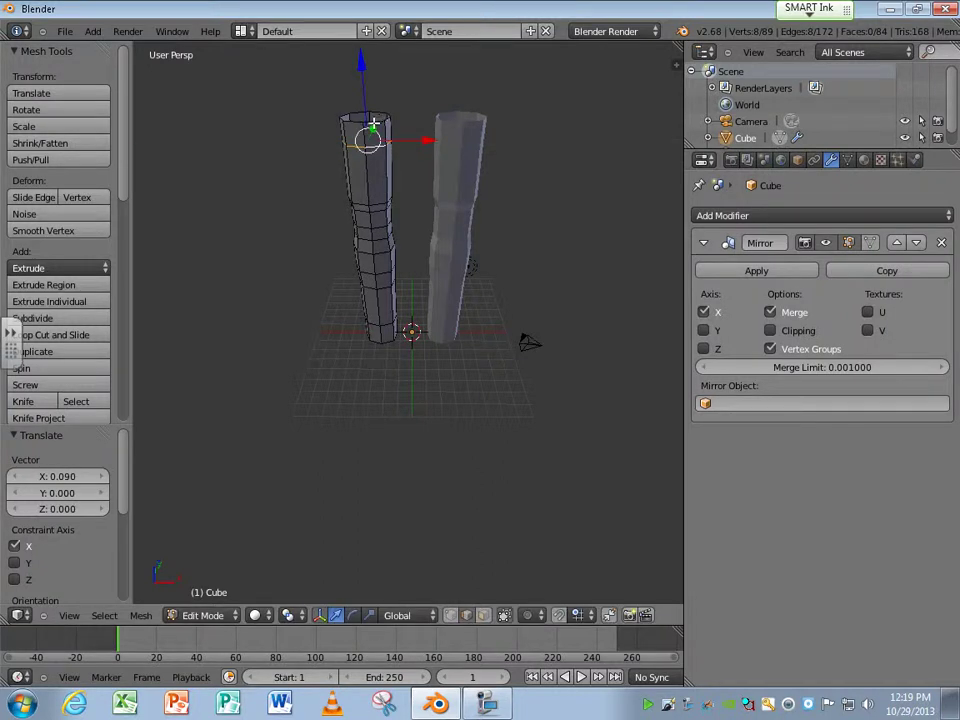
Select the top rim's edge loop again and shift it about 0.13 further along X.
{"action": "right_click", "coordinate": [370, 118], "text": "alt"}
{"action": "key", "text": "g"}
{"action": "key", "text": "x"}
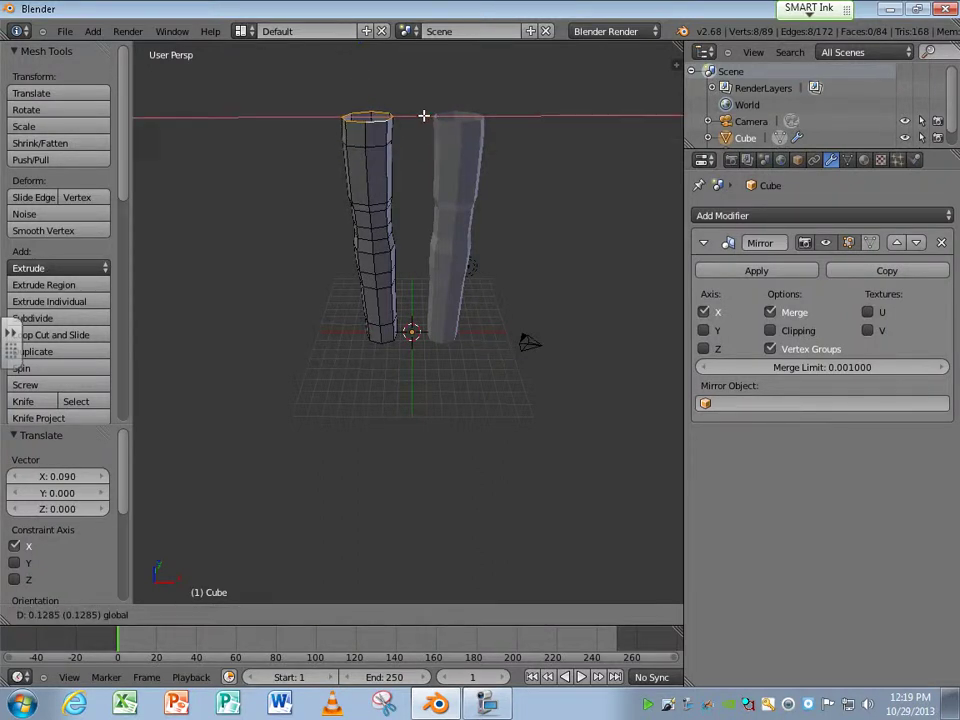
{"action": "left_click", "coordinate": [420, 125]}
Select the entire leg mesh and move it 0.671 along X, closer to its mirrored copy.
{"action": "key", "text": "a"}
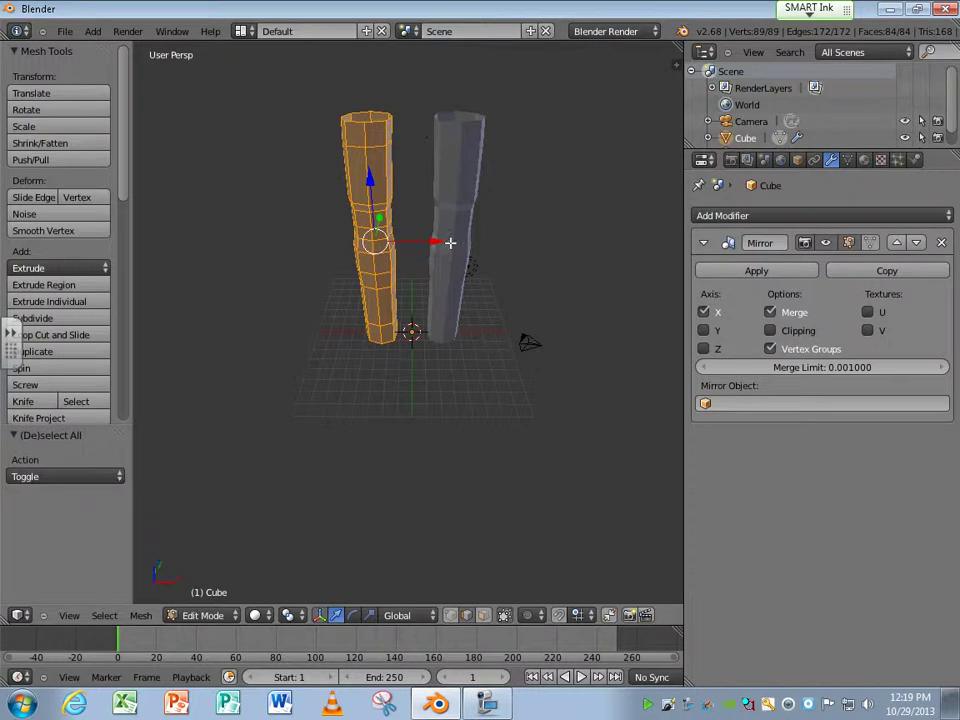
{"action": "key", "text": "g"}
{"action": "key", "text": "x"}
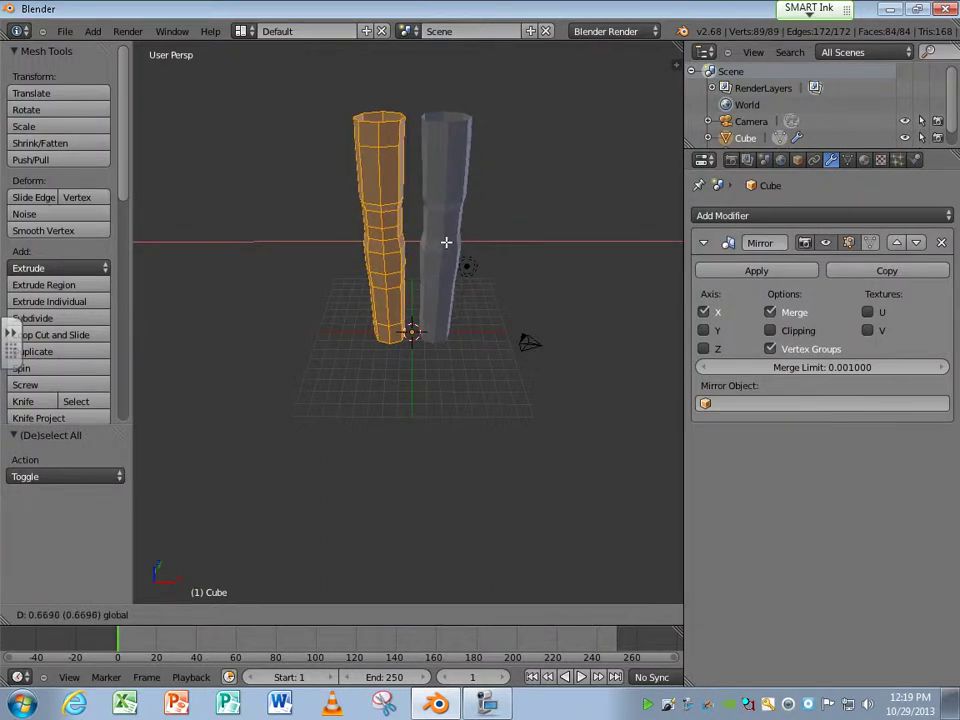
{"action": "left_click", "coordinate": [446, 242]}
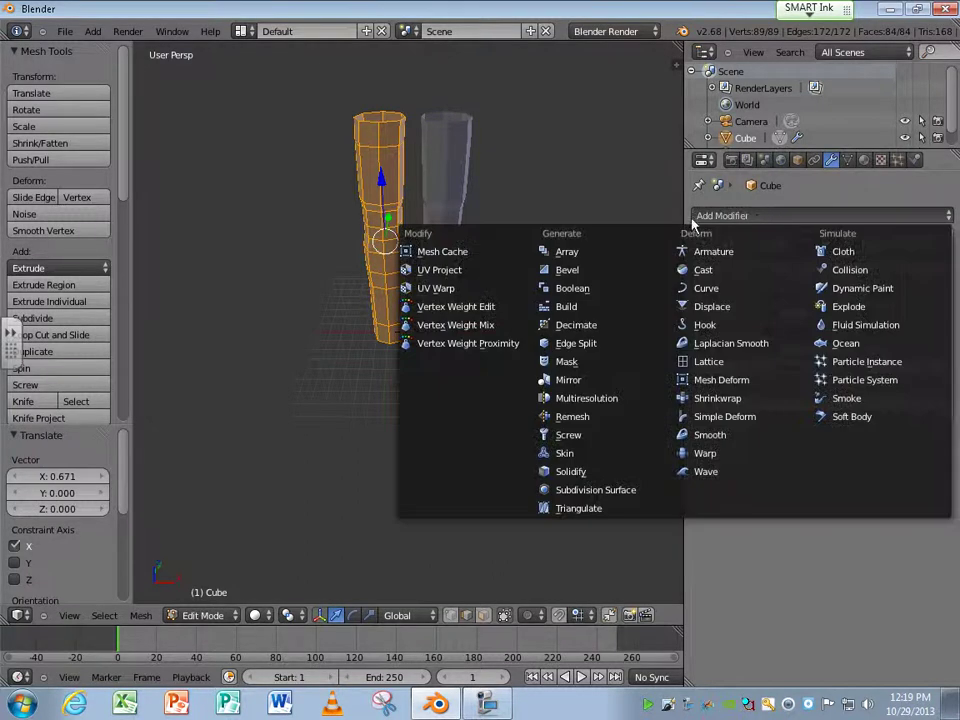
Add a Subdivision Surface modifier with subdivisions set to 3 for both View and Render.
{"action": "left_click", "coordinate": [595, 490]}
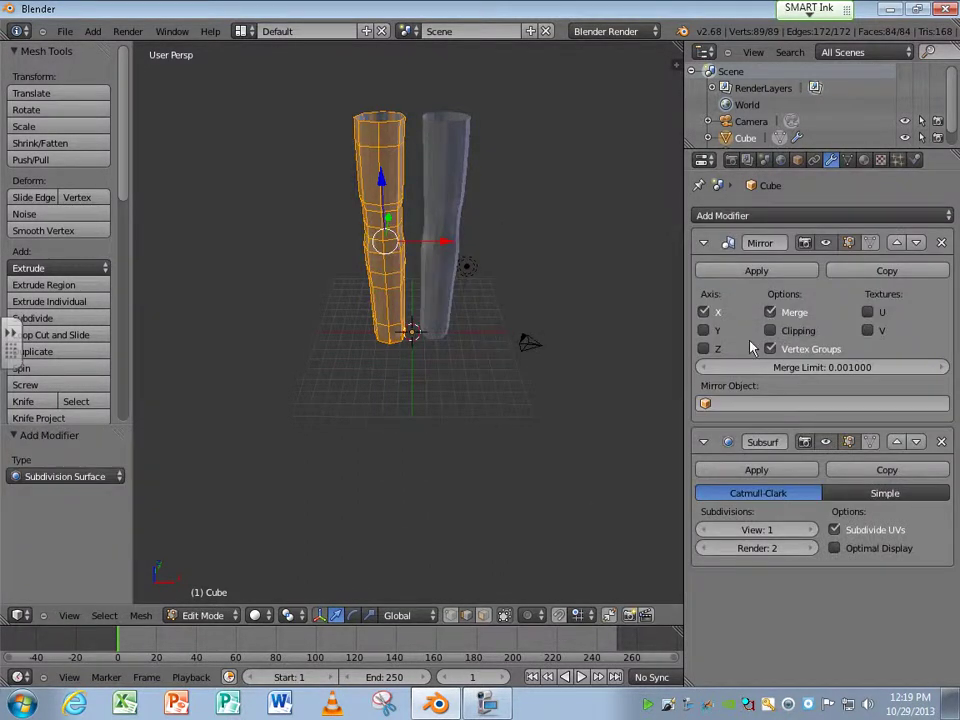
{"action": "left_click", "coordinate": [810, 529]}
{"action": "left_click", "coordinate": [810, 529]}
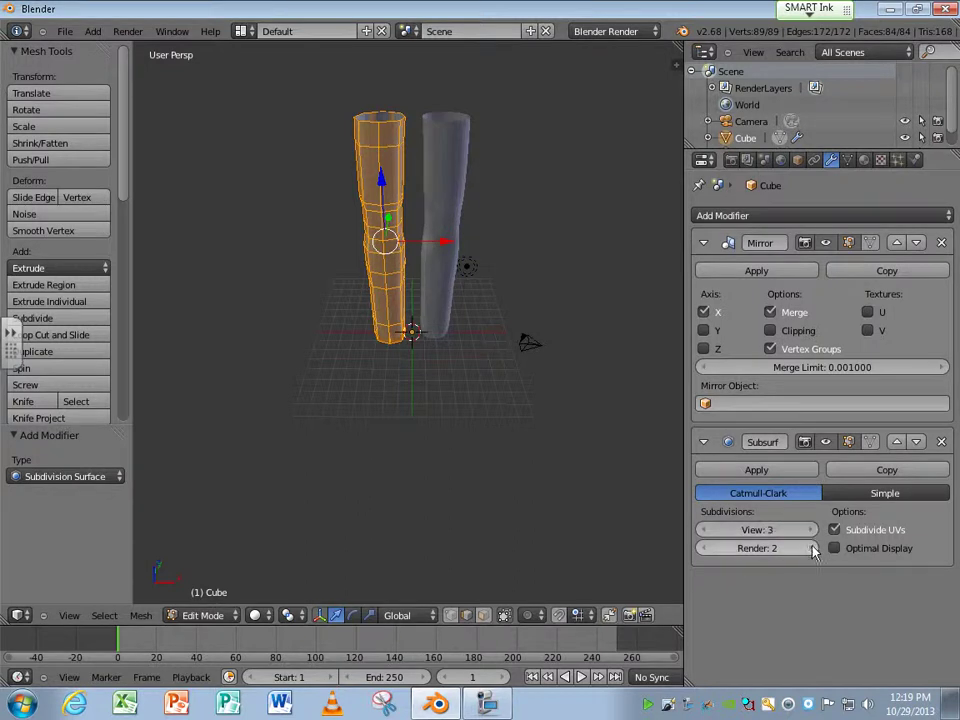
{"action": "left_click", "coordinate": [812, 548]}
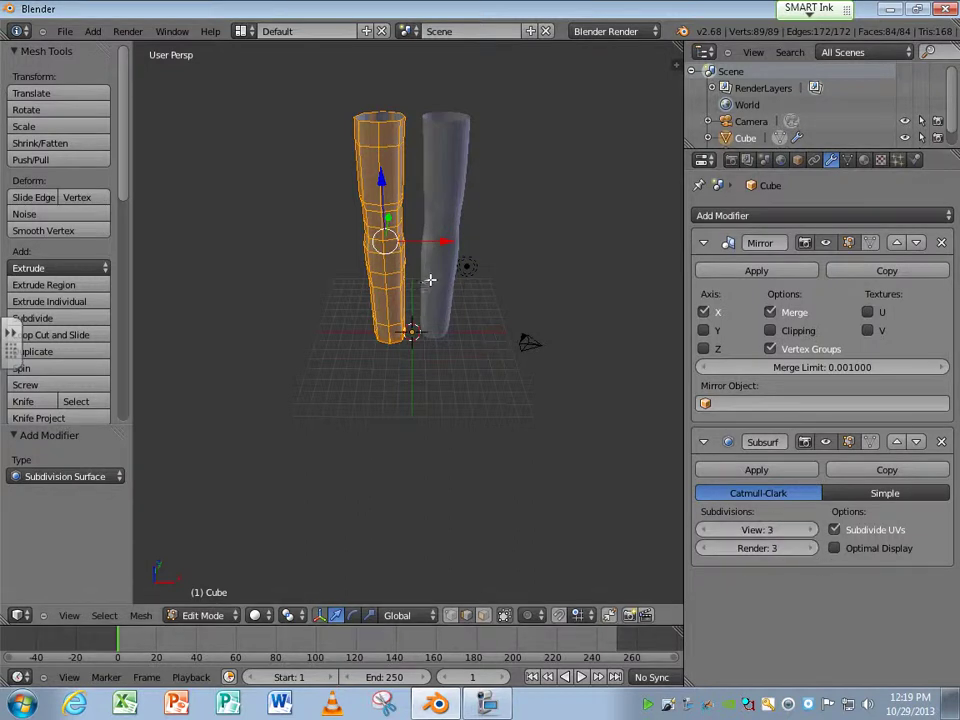
Delete the front vertical edge at the foot of the leg to open a hole in the lowest section.
{"action": "middle_click_drag", "start_coordinate": [428, 283], "coordinate": [461, 214]}
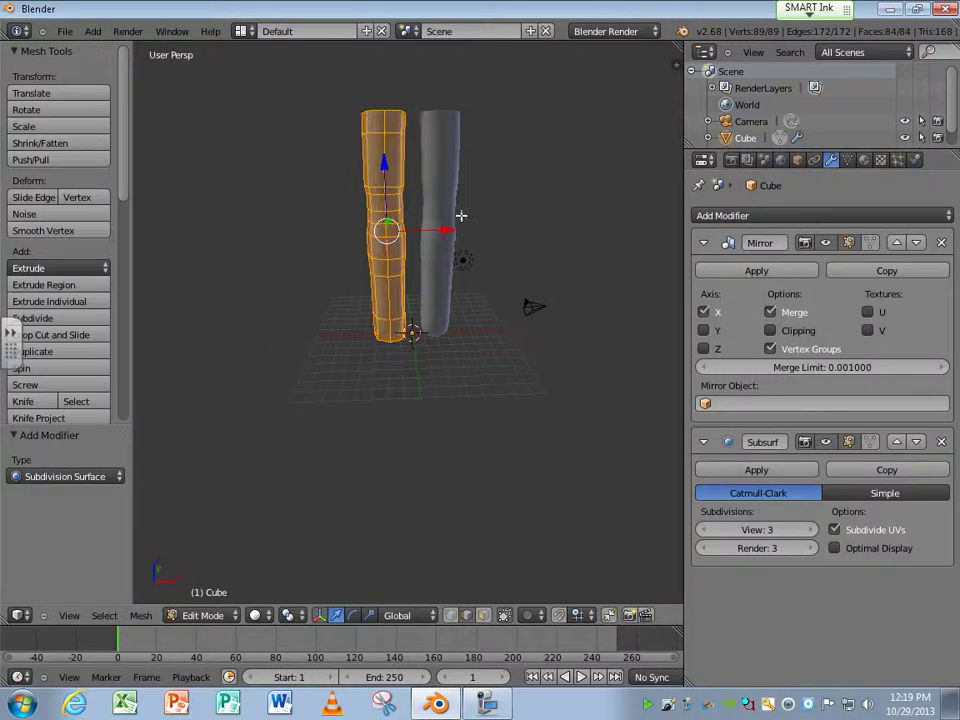
{"action": "scroll", "coordinate": [461, 214], "scroll_direction": "up", "scroll_amount": 2}
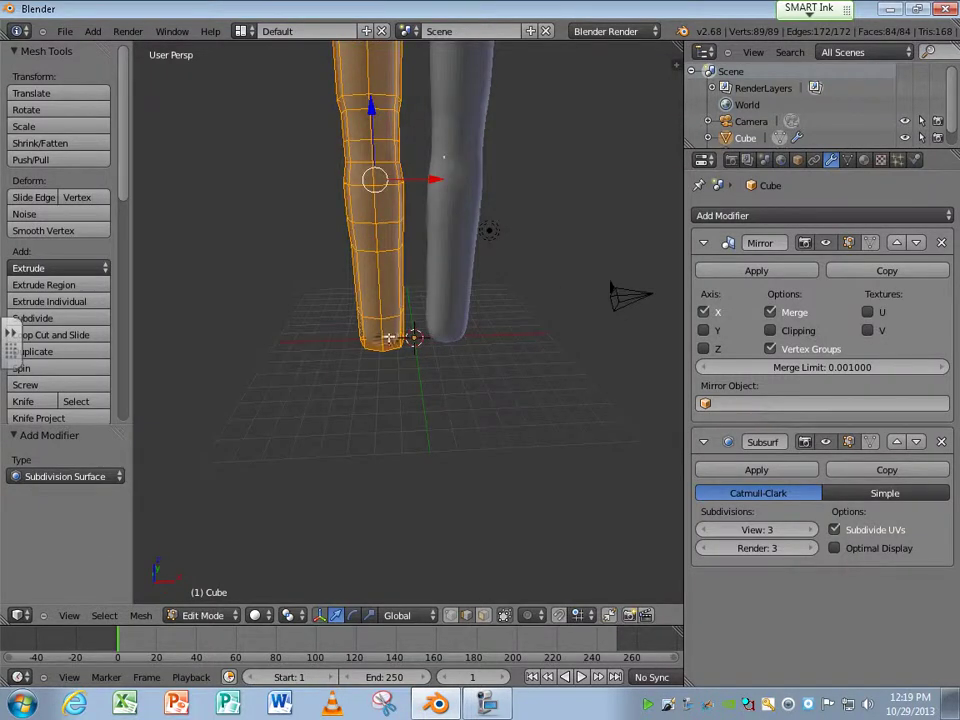
{"action": "middle_click_drag", "start_coordinate": [412, 336], "coordinate": [437, 334]}
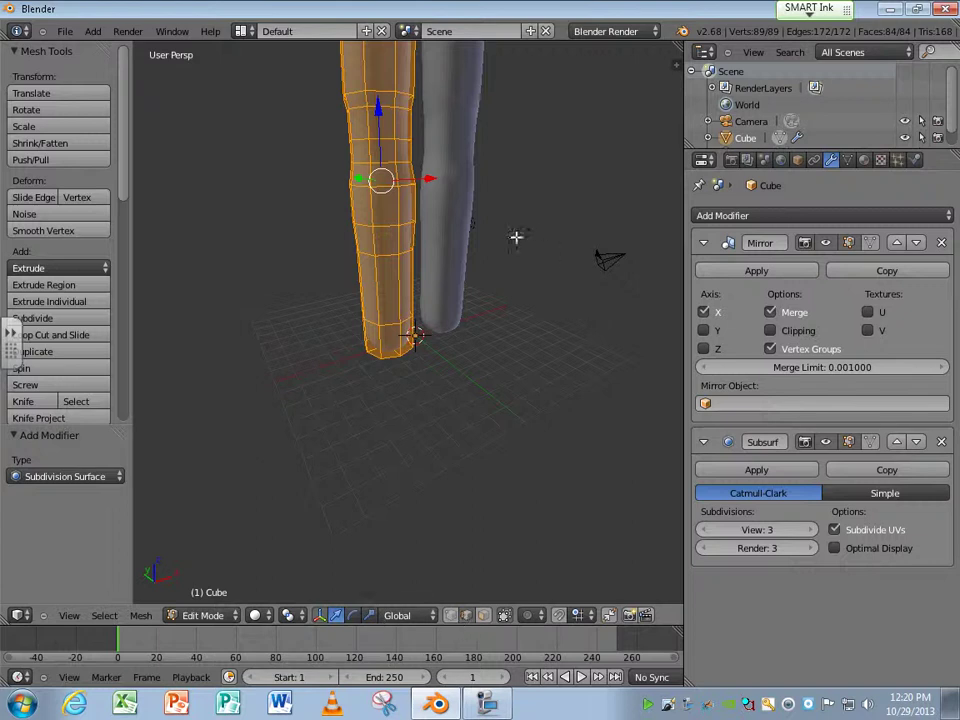
{"action": "right_click", "coordinate": [400, 341]}
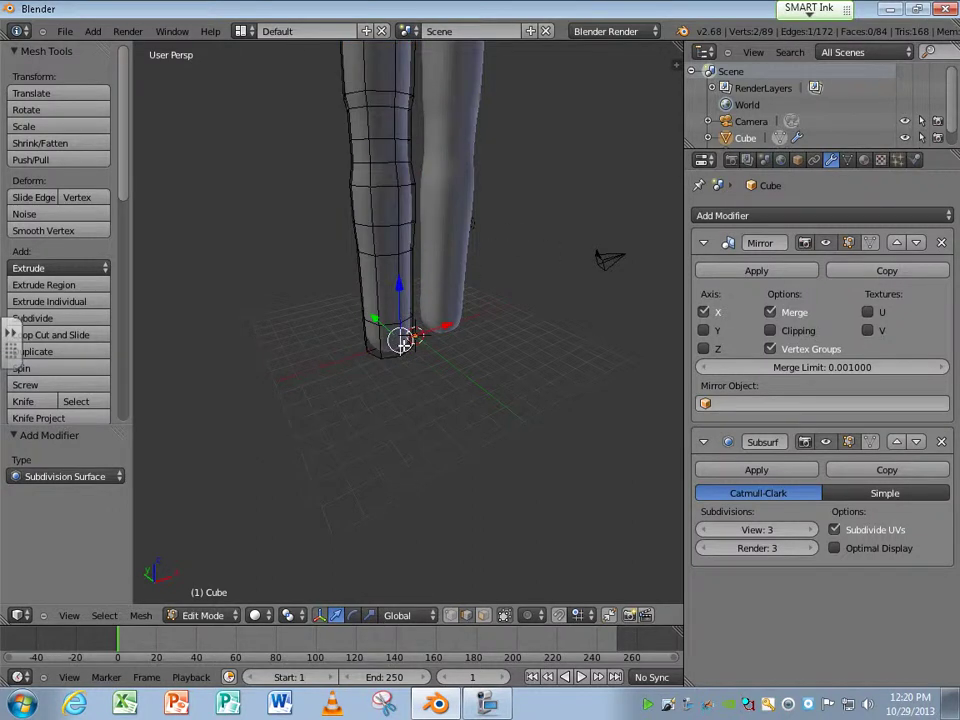
{"action": "key", "text": "x"}
{"action": "left_click", "coordinate": [410, 364]}
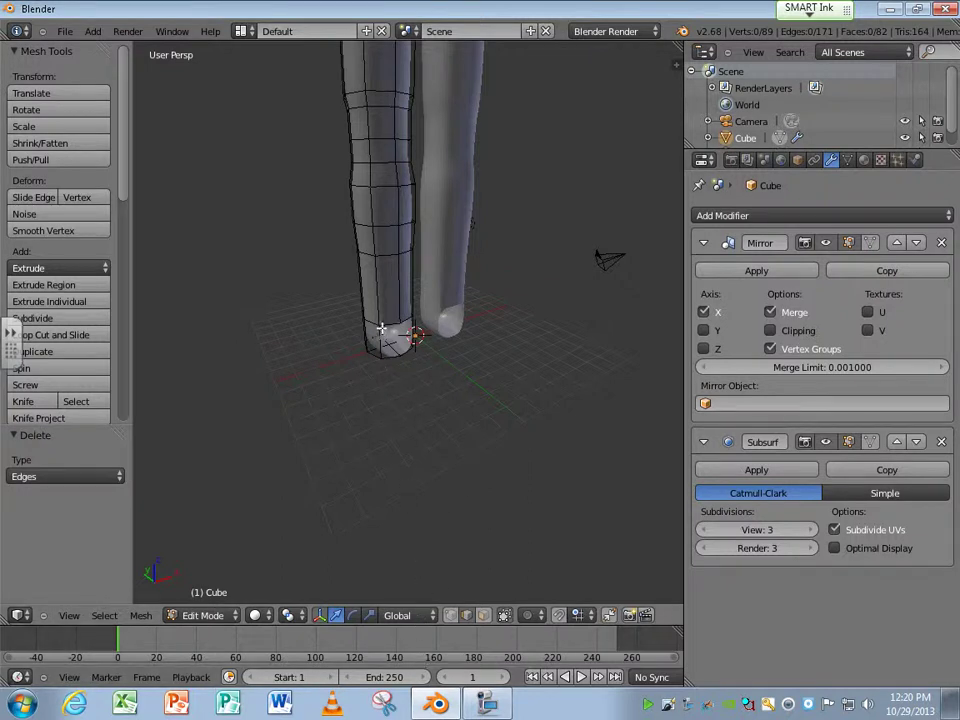
Select the border of the front opening and extrude it forward by -2.459 along Y to form a foot.
{"action": "right_click", "coordinate": [395, 345], "text": "alt"}
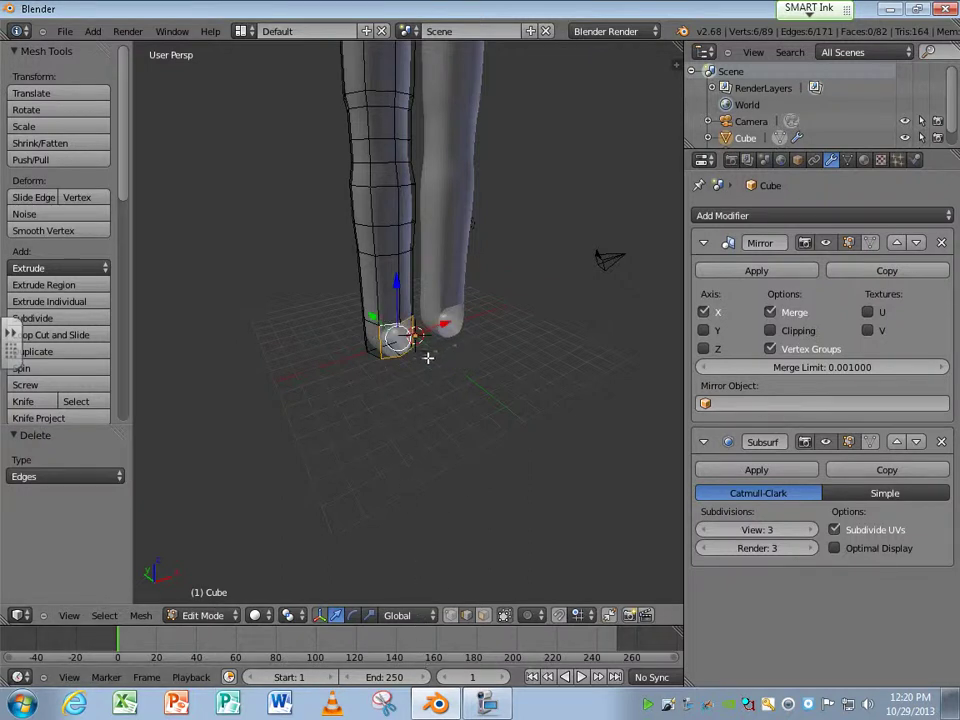
{"action": "key", "text": "e"}
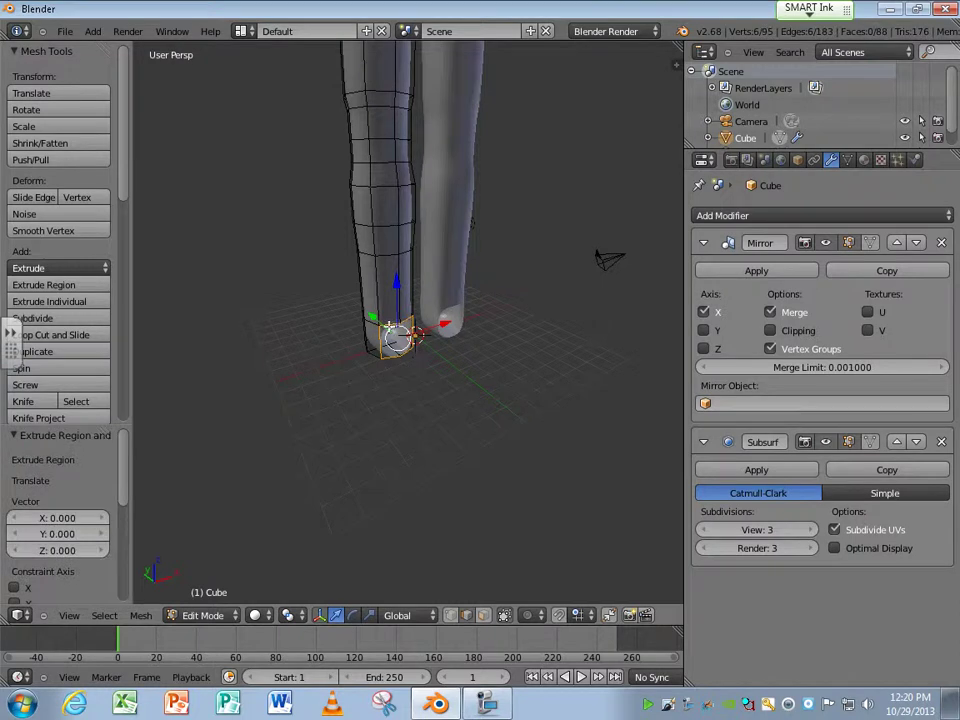
{"action": "key", "text": "y"}
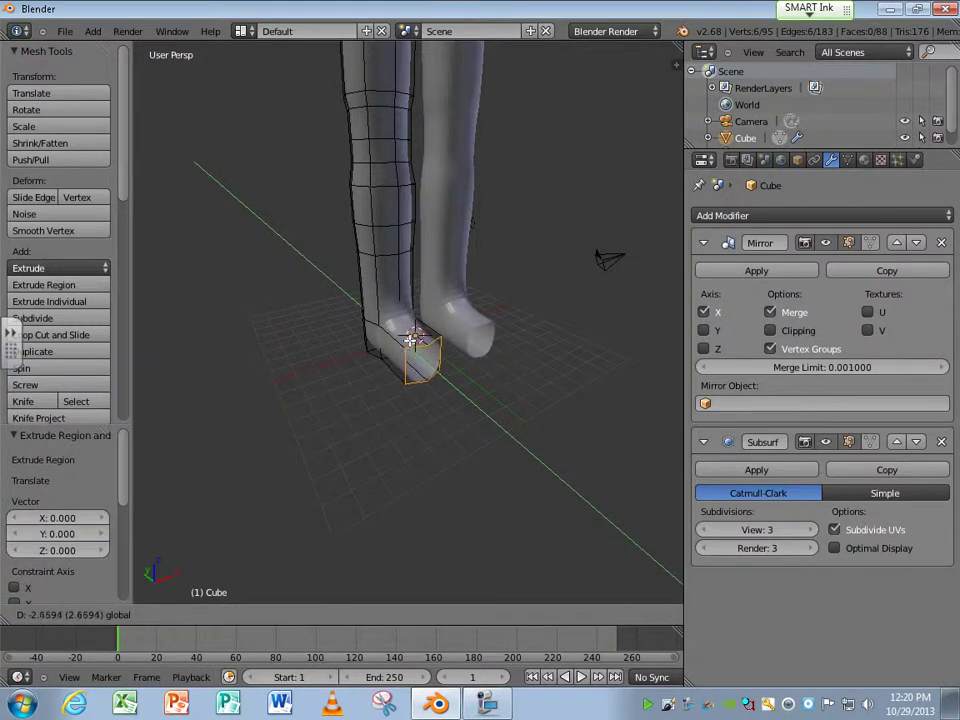
{"action": "left_click", "coordinate": [408, 342]}
{"action": "middle_click_drag", "start_coordinate": [484, 392], "coordinate": [306, 386]}
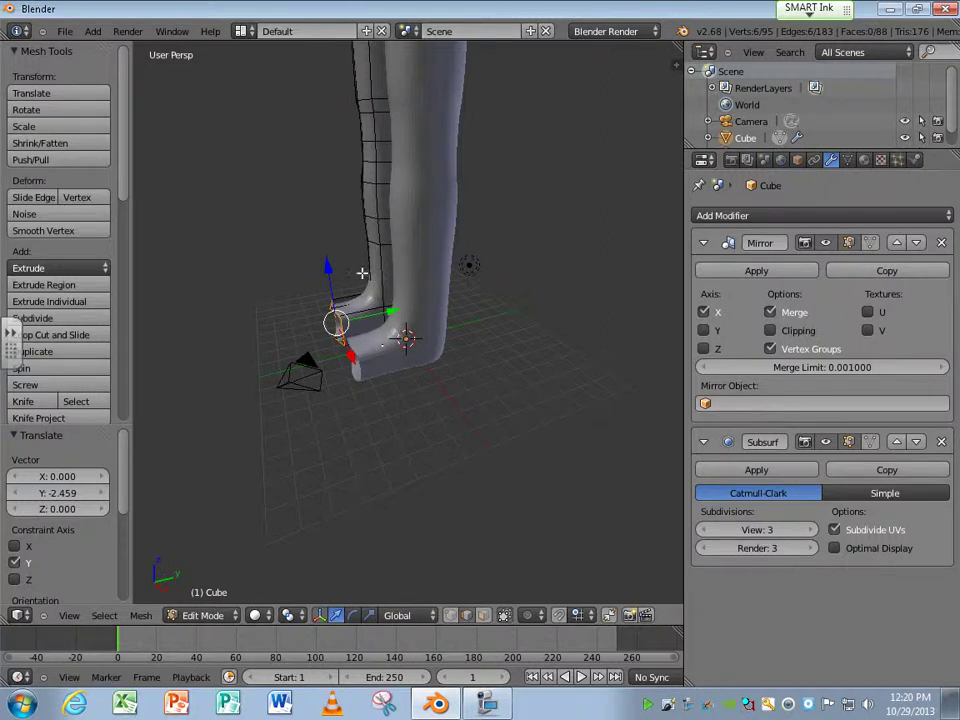
Shape the calf by pulling single vertices at the back of the lower leg outward along Y, the first by 0.258.
{"action": "middle_click_drag", "start_coordinate": [242, 287], "coordinate": [545, 340]}
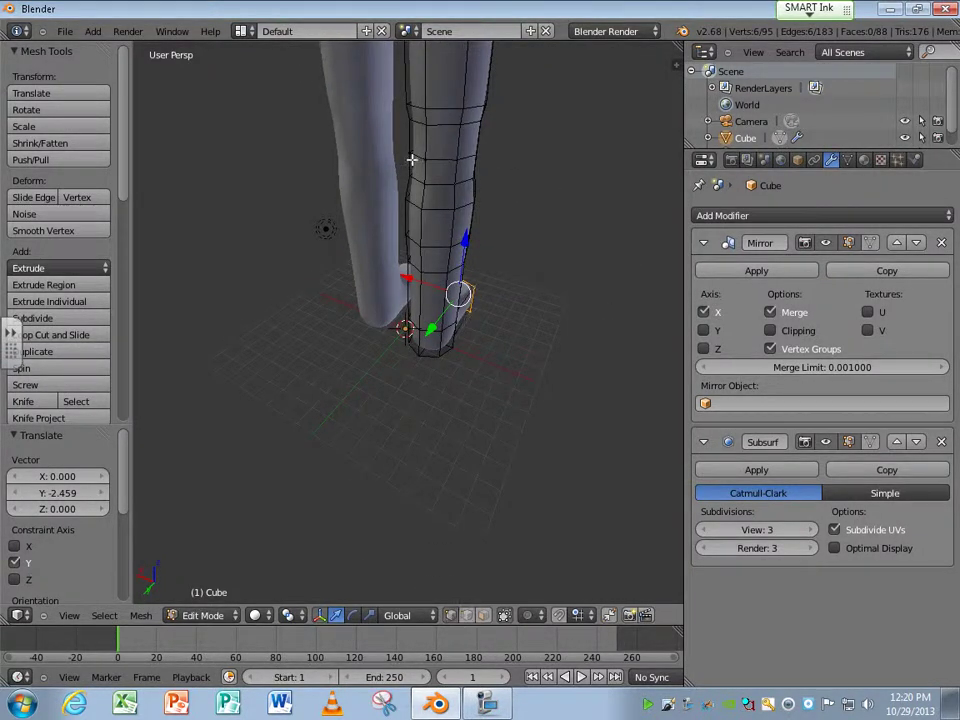
{"action": "middle_click_drag", "start_coordinate": [453, 250], "coordinate": [386, 272]}
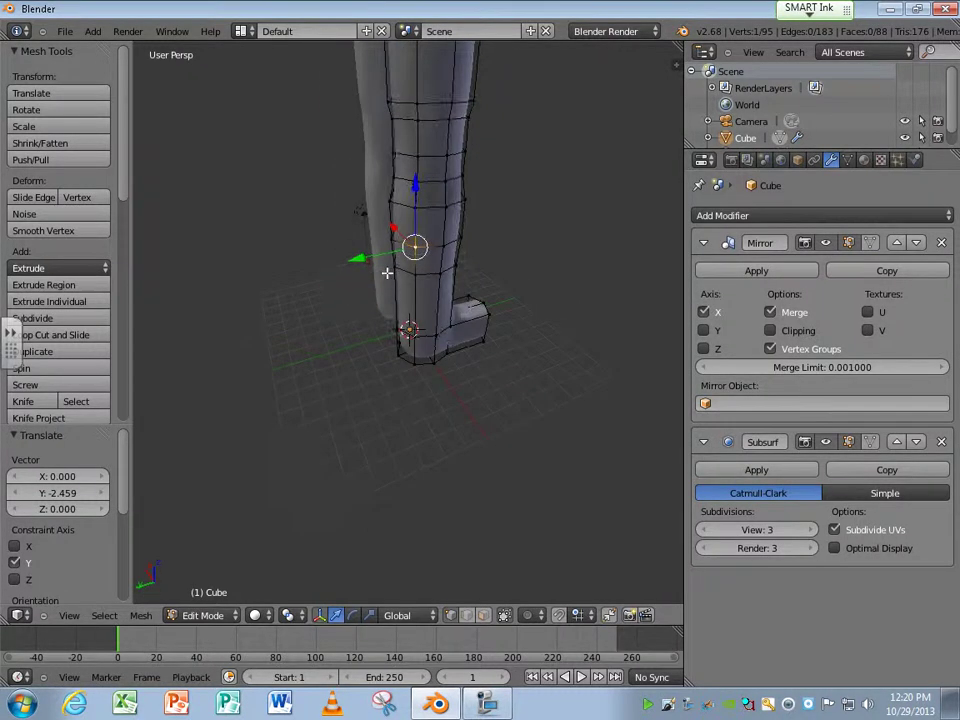
{"action": "left_click_drag", "start_coordinate": [365, 274], "coordinate": [386, 258]}
{"action": "right_click", "coordinate": [415, 247]}
{"action": "middle_click_drag", "start_coordinate": [360, 296], "coordinate": [424, 239]}
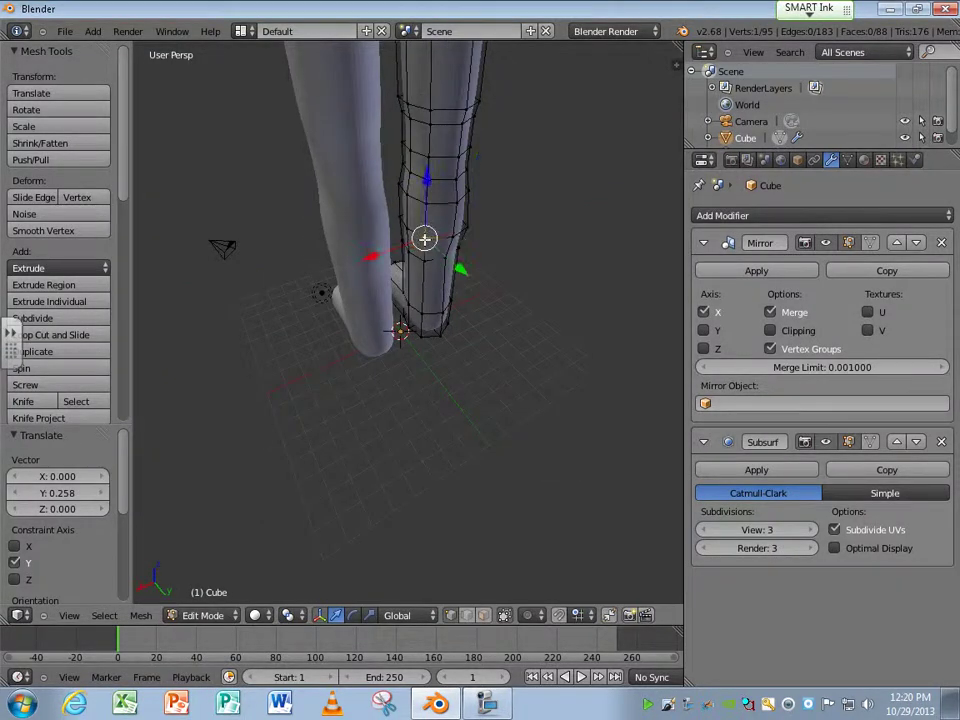
{"action": "left_click_drag", "start_coordinate": [460, 270], "coordinate": [431, 277]}
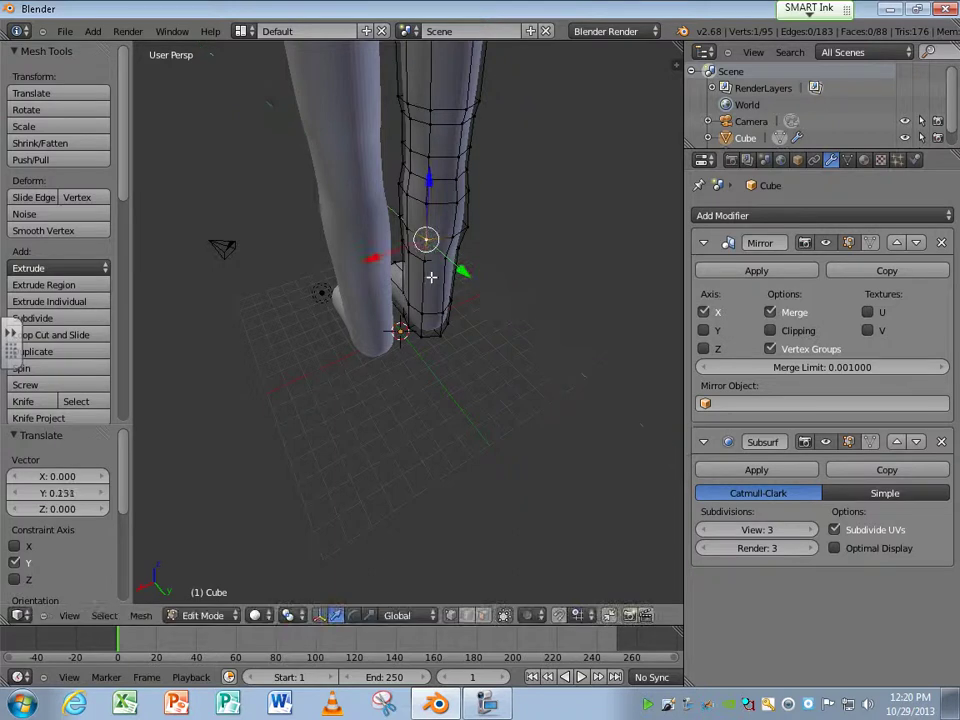
{"action": "middle_click_drag", "start_coordinate": [431, 277], "coordinate": [324, 296]}
{"action": "middle_click_drag", "start_coordinate": [392, 253], "coordinate": [400, 190]}
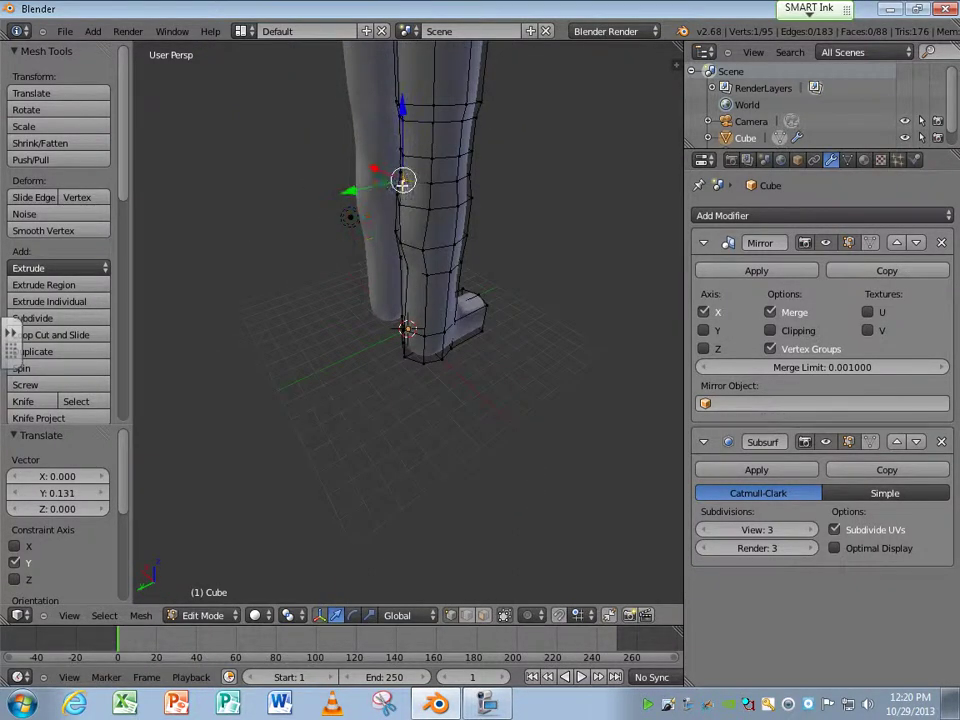
Push vertices at the back of the knee inward along Y, first by -0.343 and the next one by -0.167.
{"action": "left_click_drag", "start_coordinate": [400, 180], "coordinate": [386, 189]}
{"action": "middle_click_drag", "start_coordinate": [386, 189], "coordinate": [542, 242]}
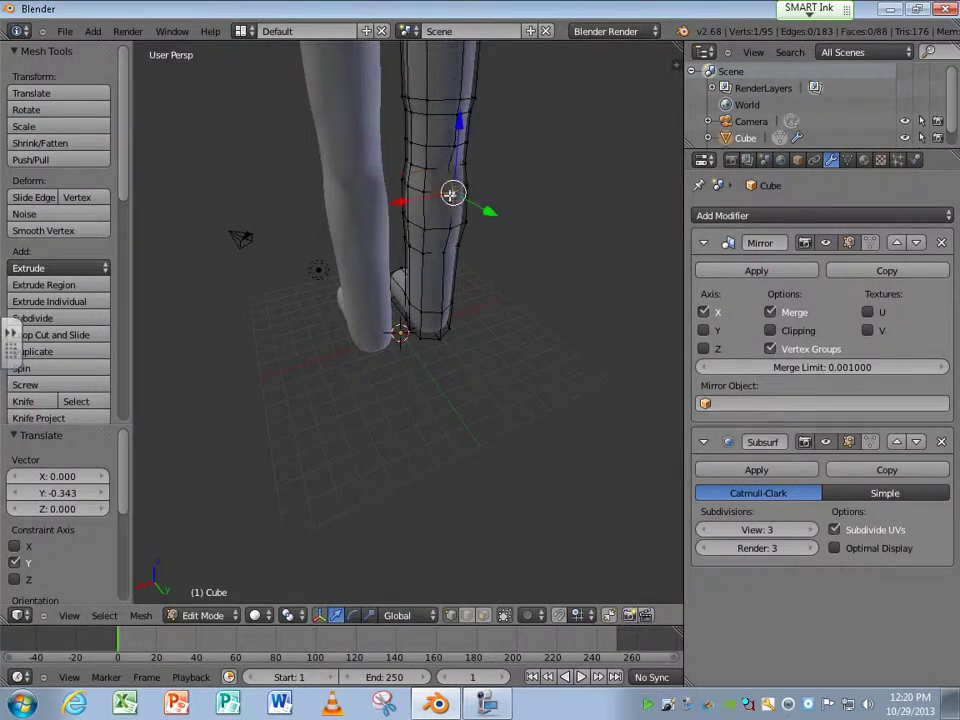
{"action": "middle_click_drag", "start_coordinate": [451, 193], "coordinate": [456, 236]}
{"action": "left_click_drag", "start_coordinate": [503, 199], "coordinate": [497, 197]}
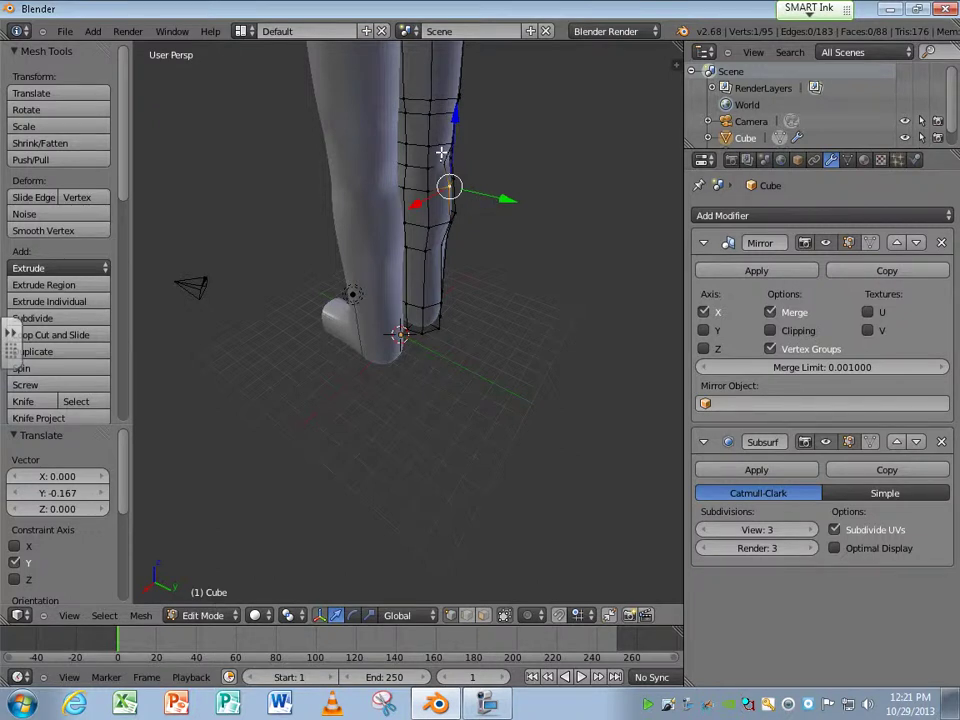
Select another vertex at the back of the knee and move it inward by -0.430 along Y.
{"action": "middle_click_drag", "start_coordinate": [441, 154], "coordinate": [440, 310]}
{"action": "left_click_drag", "start_coordinate": [497, 325], "coordinate": [486, 296]}
{"action": "right_click", "coordinate": [441, 284]}
{"action": "middle_click_drag", "start_coordinate": [461, 285], "coordinate": [553, 284]}
{"action": "left_click_drag", "start_coordinate": [553, 284], "coordinate": [540, 284]}
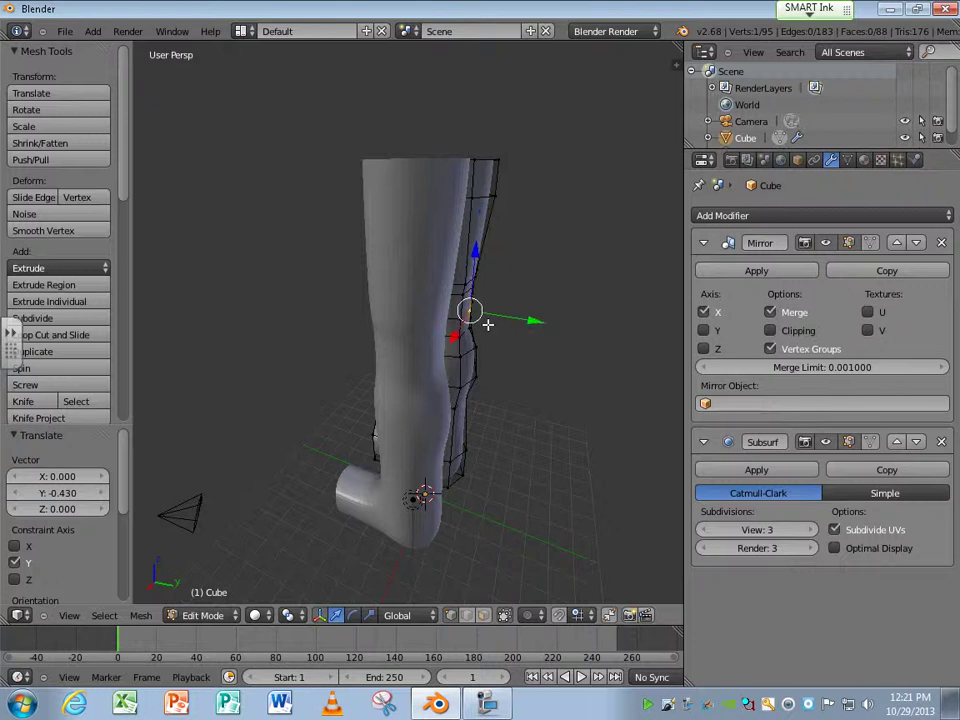
Refine the inner vertex behind the knee by moving it -0.095 along Y and 0.247 along X.
{"action": "middle_click_drag", "start_coordinate": [489, 326], "coordinate": [482, 328]}
{"action": "left_click_drag", "start_coordinate": [482, 328], "coordinate": [493, 330]}
{"action": "middle_click_drag", "start_coordinate": [448, 327], "coordinate": [343, 296]}
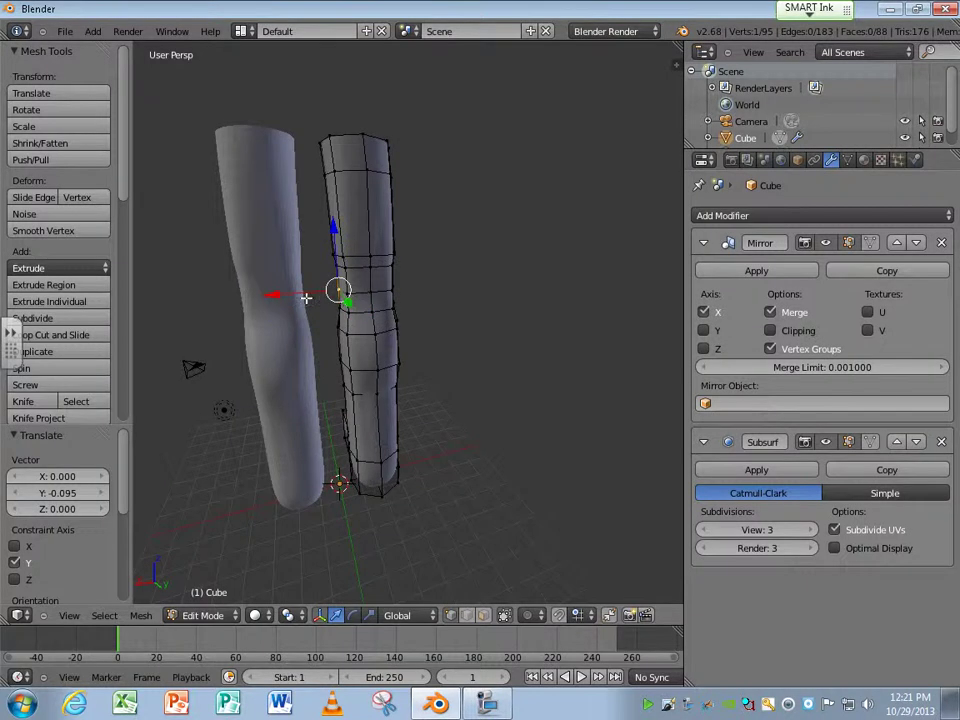
{"action": "left_click_drag", "start_coordinate": [306, 296], "coordinate": [298, 291]}
{"action": "middle_click_drag", "start_coordinate": [298, 291], "coordinate": [338, 323]}
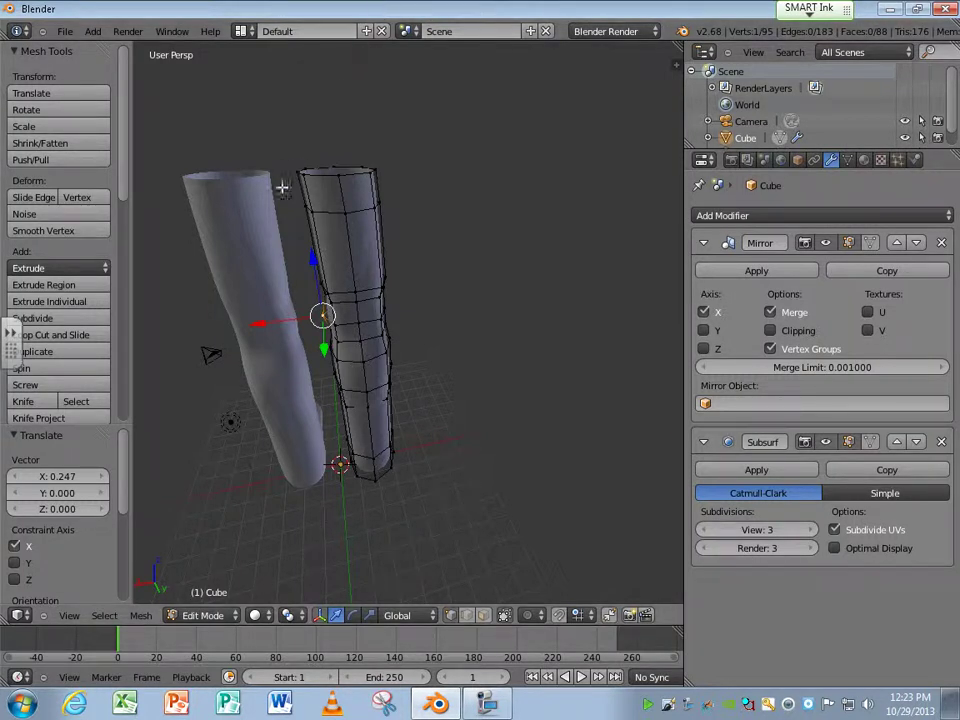
Select the vertex at the front of the knee and pull it forward by -0.750 along Y to form the kneecap.
{"action": "middle_click_drag", "start_coordinate": [270, 214], "coordinate": [465, 292]}
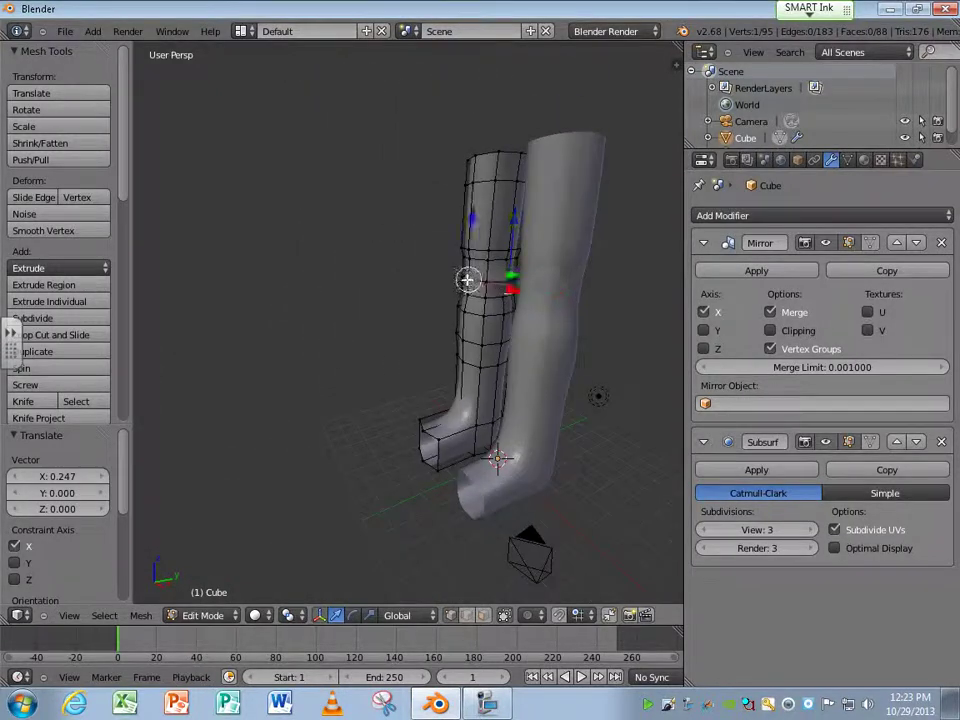
{"action": "key", "text": "g"}
{"action": "key", "text": "y"}
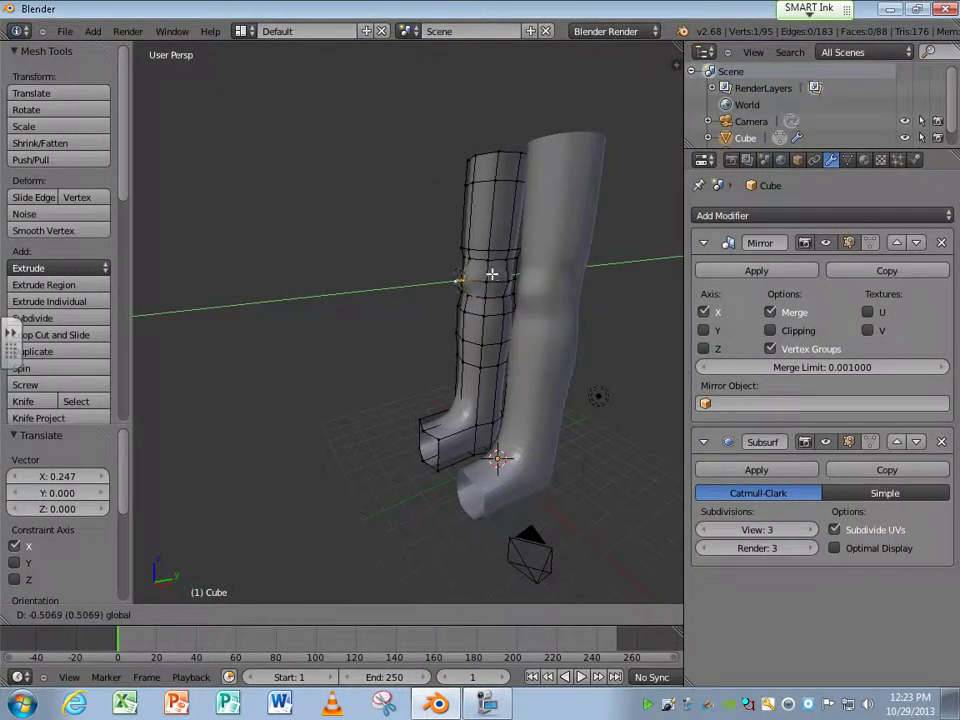
{"action": "left_click", "coordinate": [491, 273]}
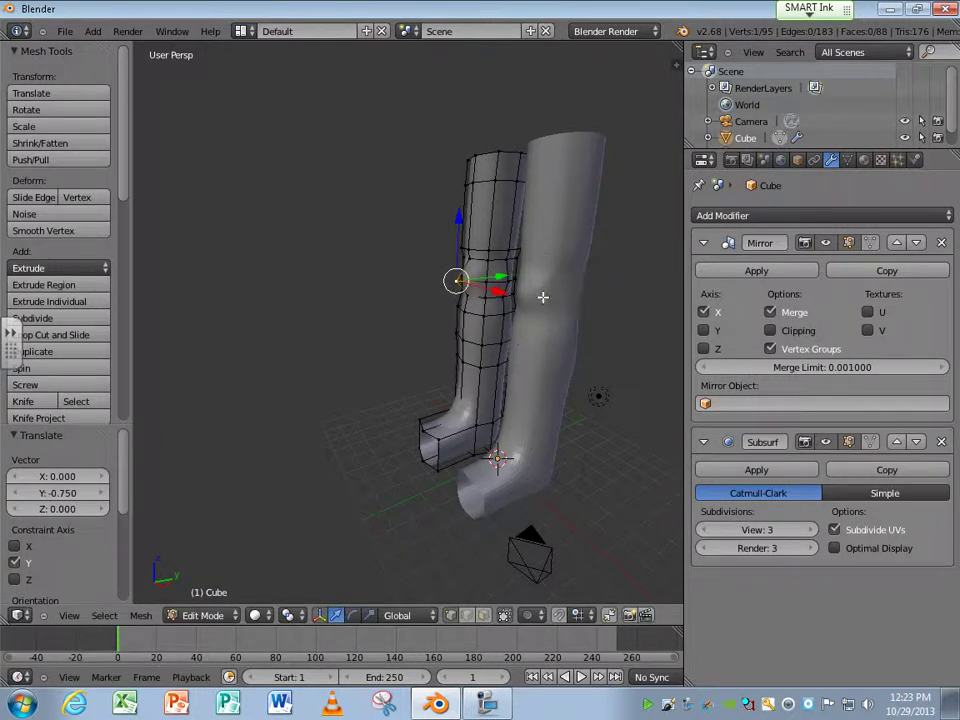
{"action": "middle_click_drag", "start_coordinate": [552, 299], "coordinate": [509, 309]}
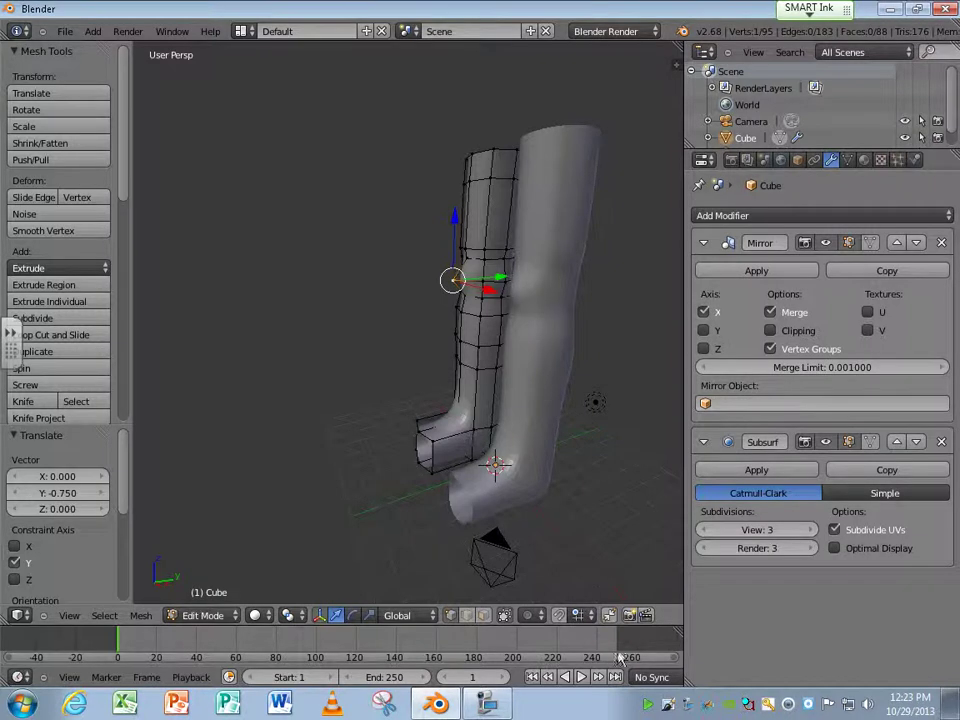
{"action": "left_click", "coordinate": [483, 706]}
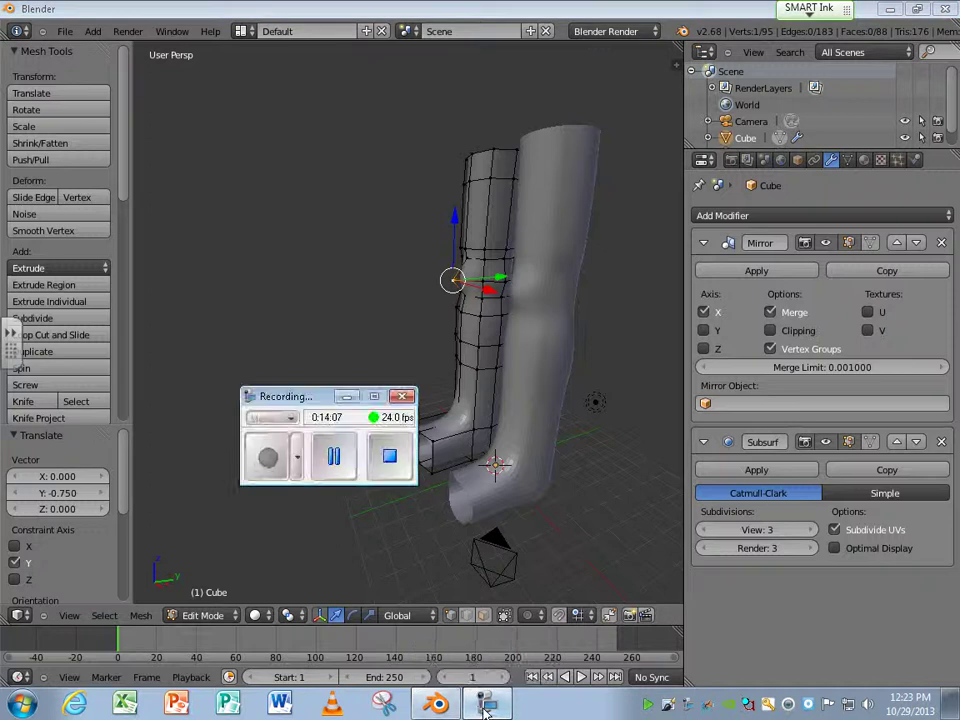